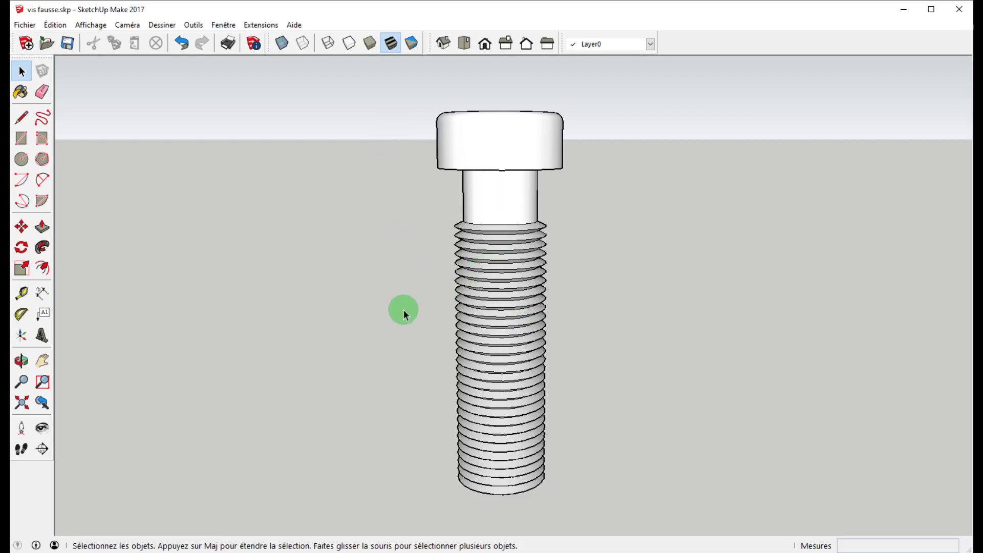
# - Orbit around the sample screw to see its hex socket, then turn on the drawing axes
pyautogui.press('o')
pyautogui.moveTo(390, 346); pyautogui.dragTo(424, 333)
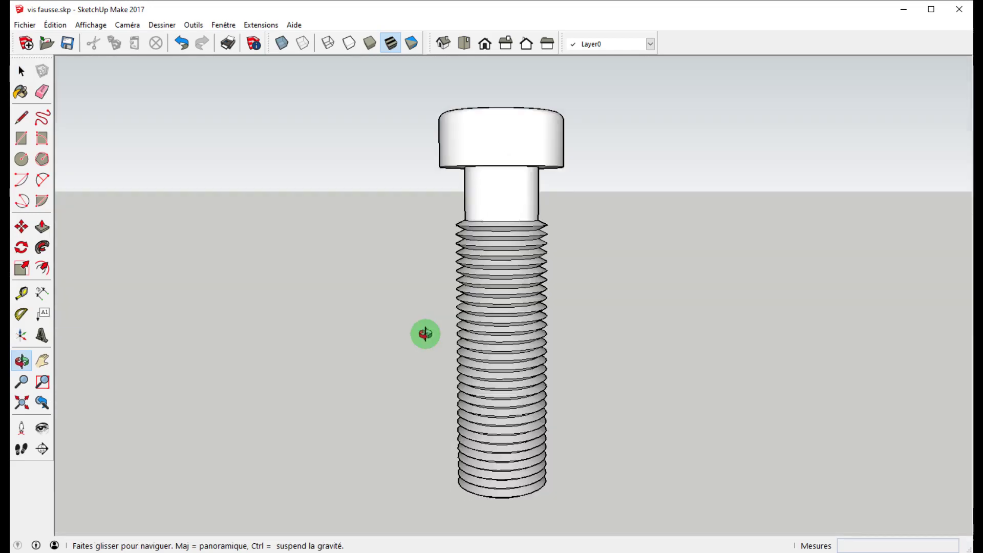
pyautogui.press('space')
pyautogui.moveTo(404, 155); pyautogui.dragTo(395, 259, button='middle')
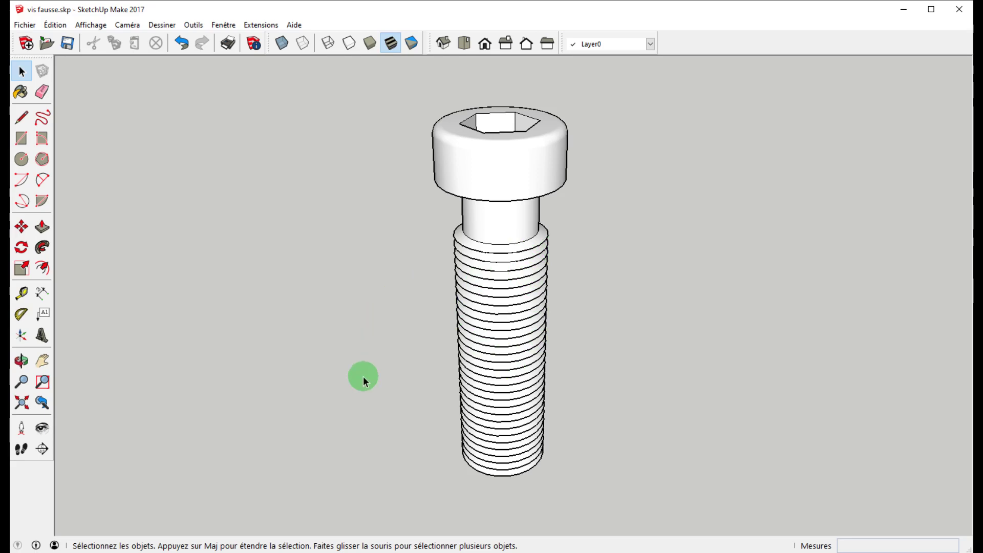
pyautogui.moveTo(364, 377); pyautogui.dragTo(427, 277, button='middle')
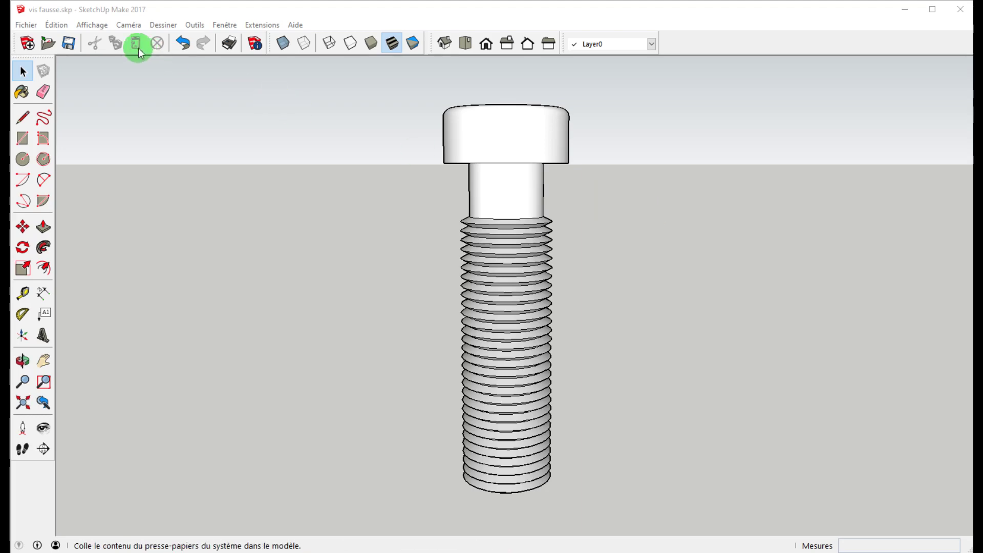
pyautogui.click(92, 25)
pyautogui.click(122, 112)
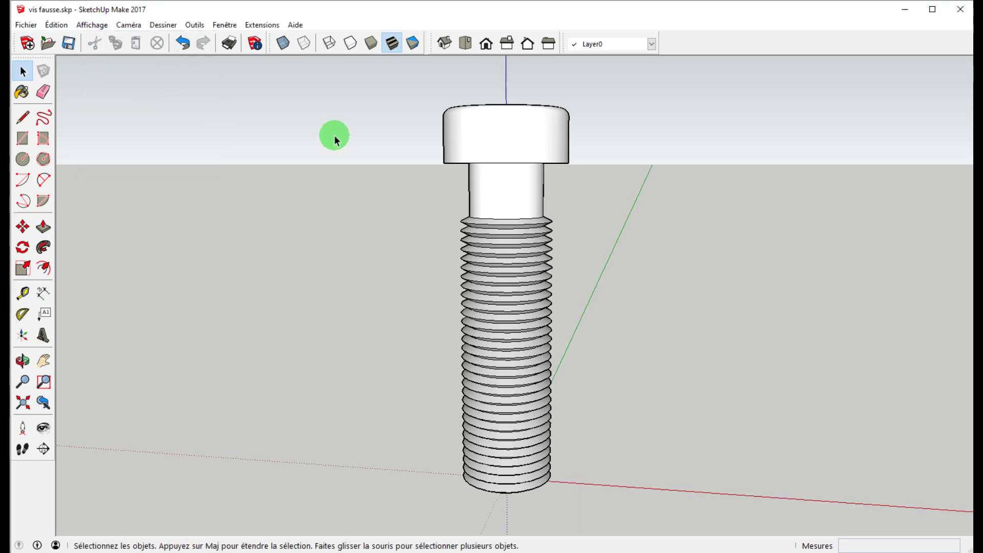
# - Window-select the entire screw and delete it, leaving only the axes
pyautogui.moveTo(334, 136)
pyautogui.mouseDown(button='middle')
pyautogui.moveTo(358, 213)
pyautogui.moveTo(397, 230)
pyautogui.moveTo(393, 185)
pyautogui.mouseUp(button='middle')
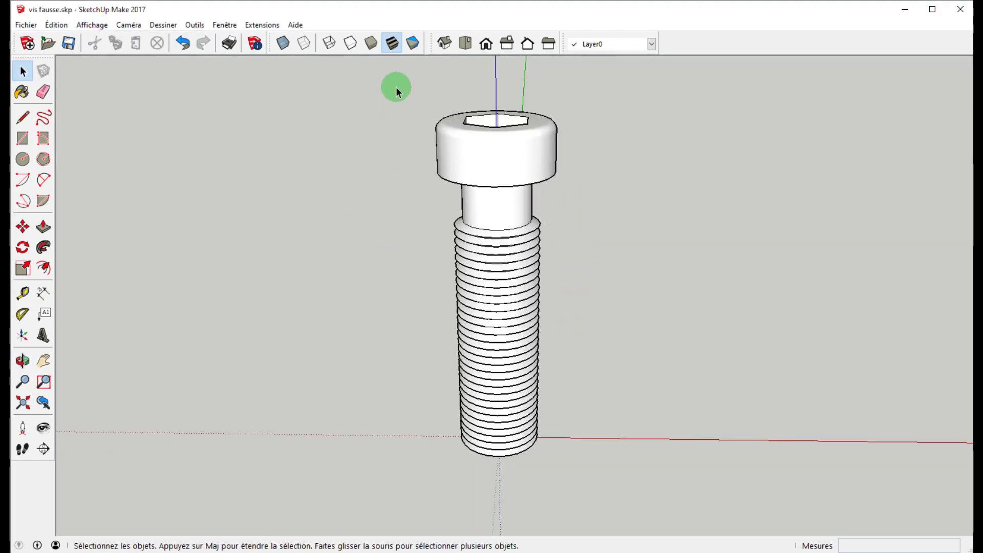
pyautogui.moveTo(397, 88); pyautogui.dragTo(622, 460)
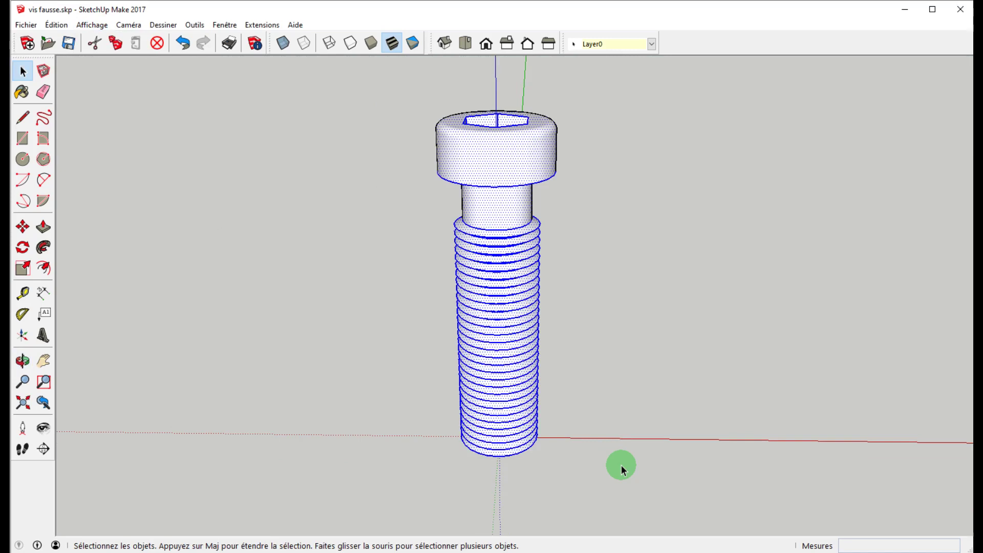
pyautogui.press('Delete')
pyautogui.moveTo(642, 420); pyautogui.dragTo(514, 392, button='middle')
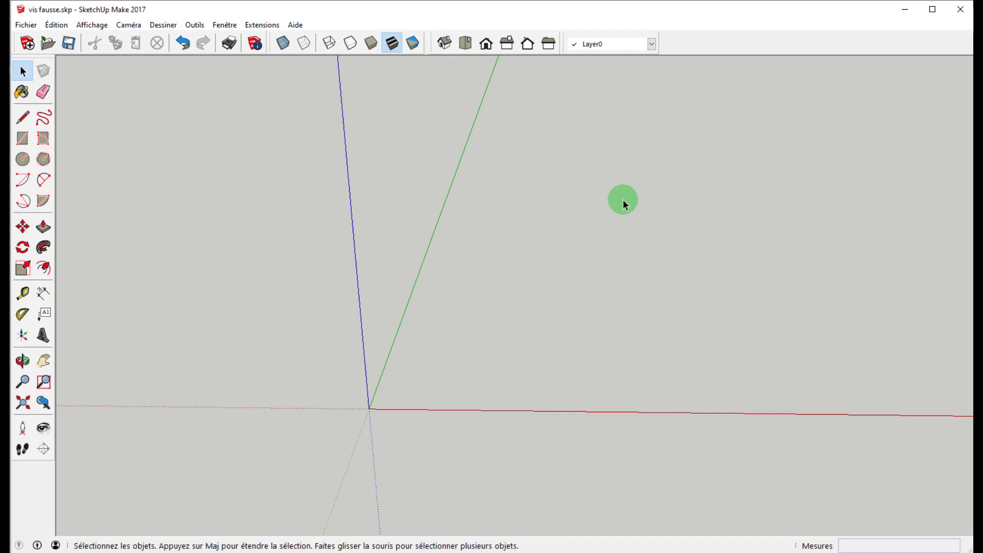
# - Draw a flat circle with a 299mm radius on the ground
pyautogui.press('c')
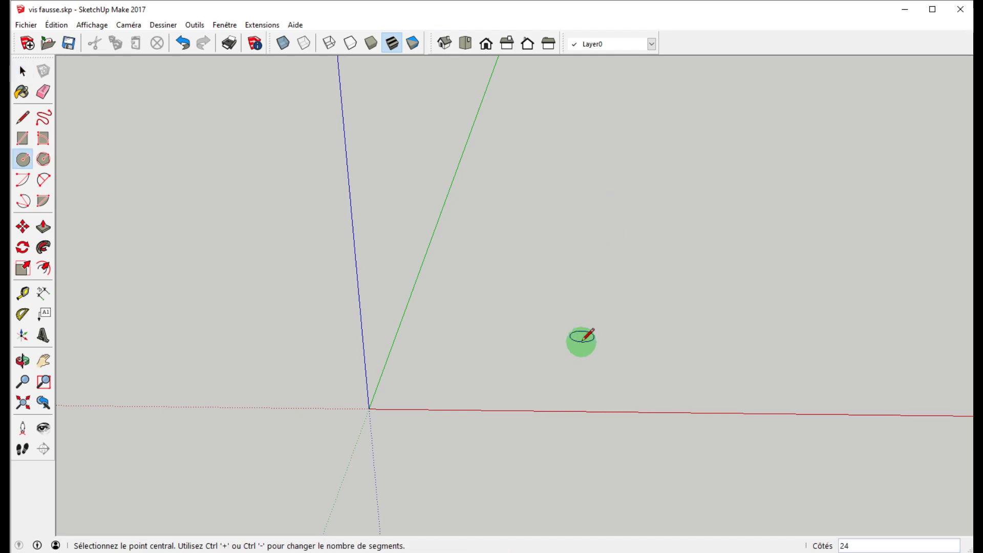
pyautogui.click(539, 377)
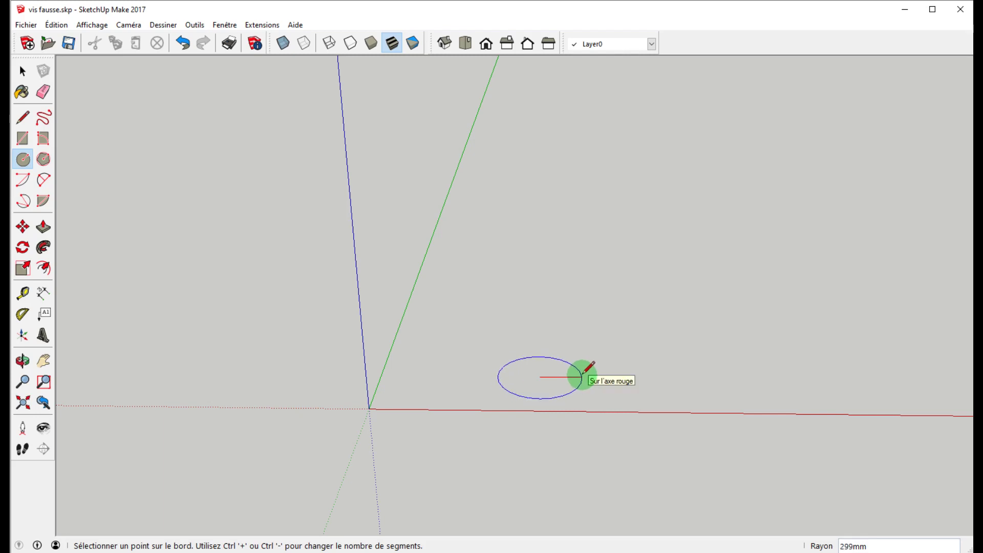
pyautogui.click(582, 375)
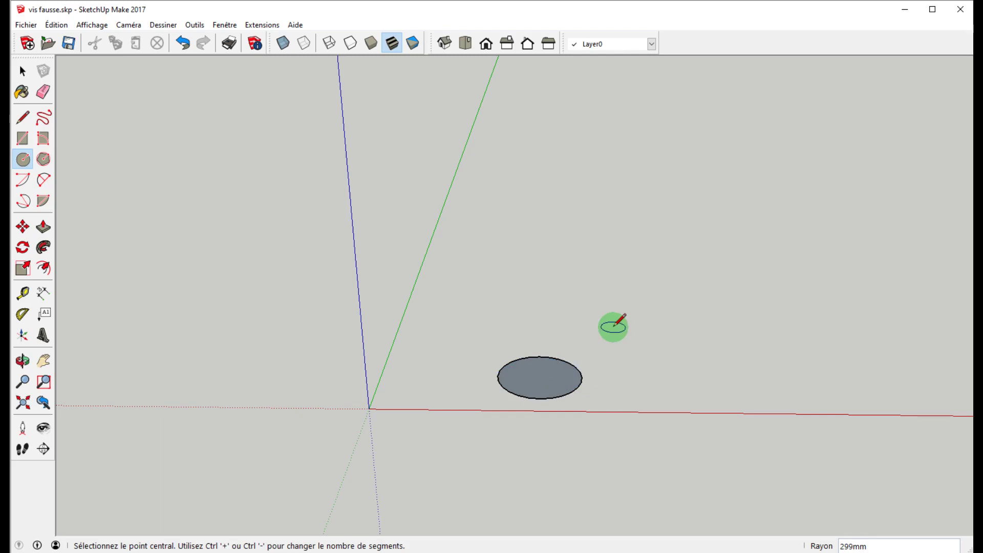
# - Copy the circle 818mm to the right and array it x3 into a row of four
pyautogui.press('space')
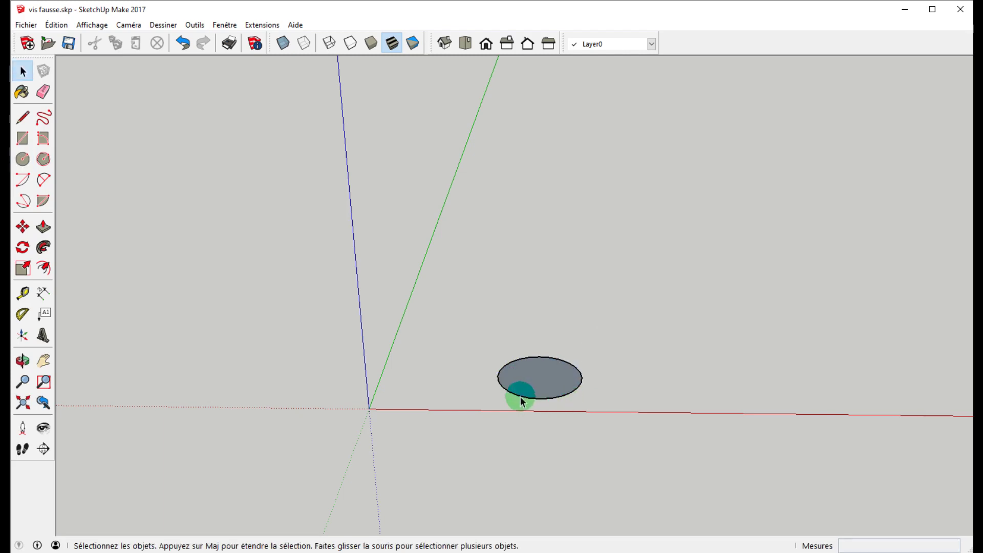
pyautogui.doubleClick(542, 377)
pyautogui.press('m')
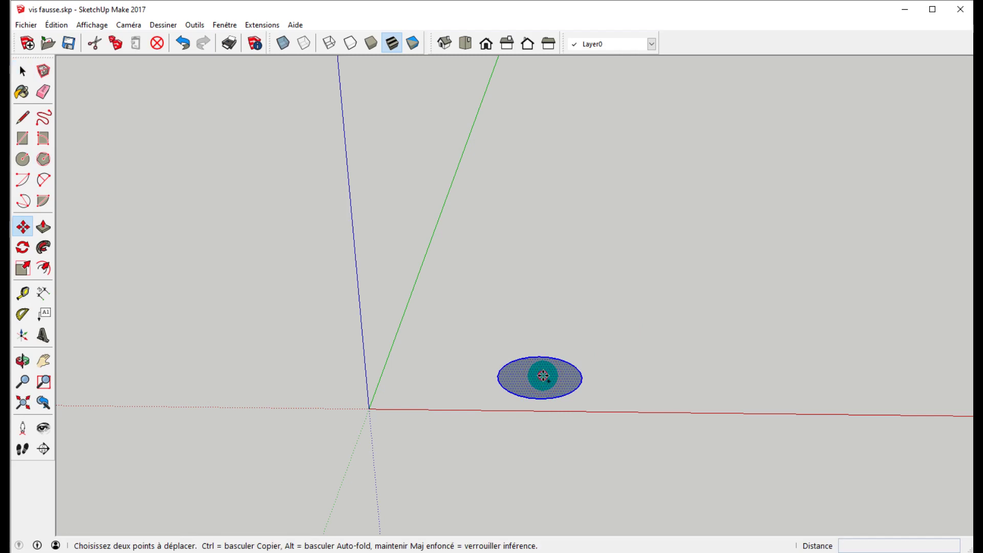
pyautogui.press('ctrl')
pyautogui.click(543, 375)
pyautogui.click(655, 375)
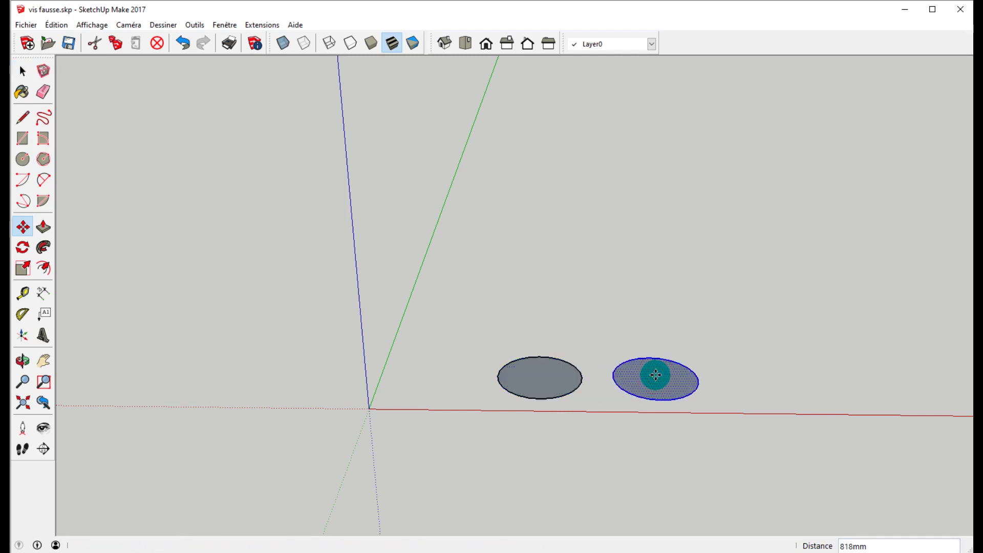
pyautogui.write('x3')
pyautogui.press('Return')
pyautogui.press('space')
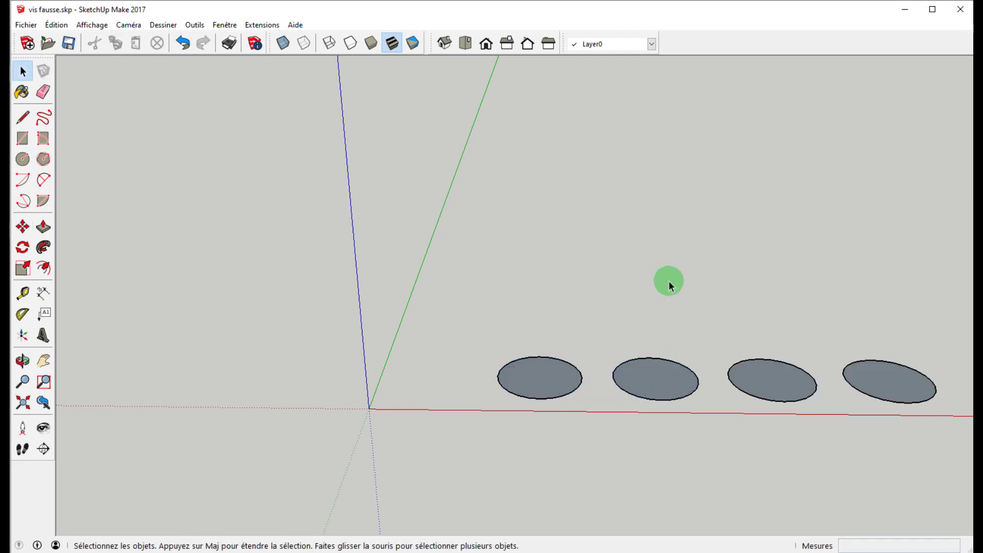
pyautogui.moveTo(706, 282); pyautogui.dragTo(548, 268, button='middle')
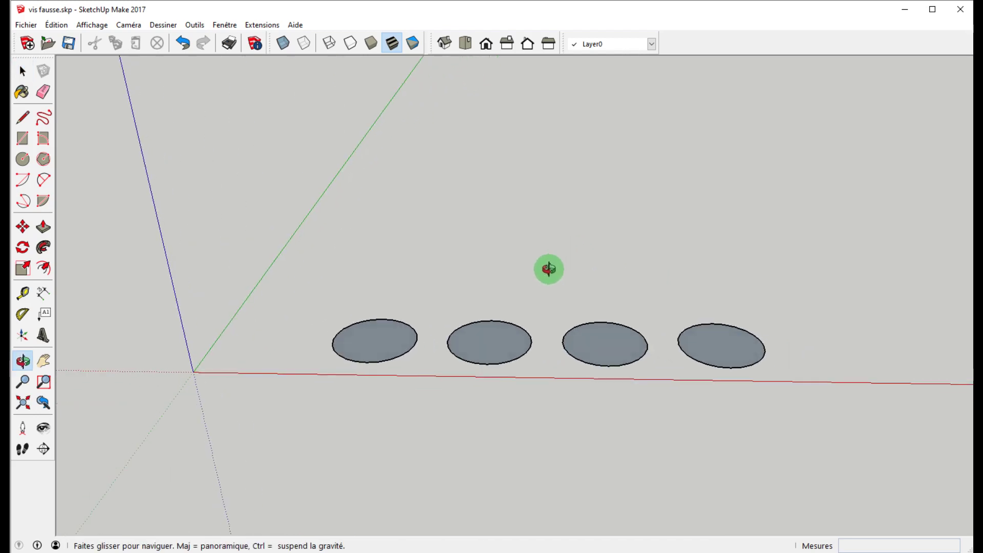
# - Push/pull the first circle up into a 51mm-tall cylinder
pyautogui.press('p')
pyautogui.click(373, 345)
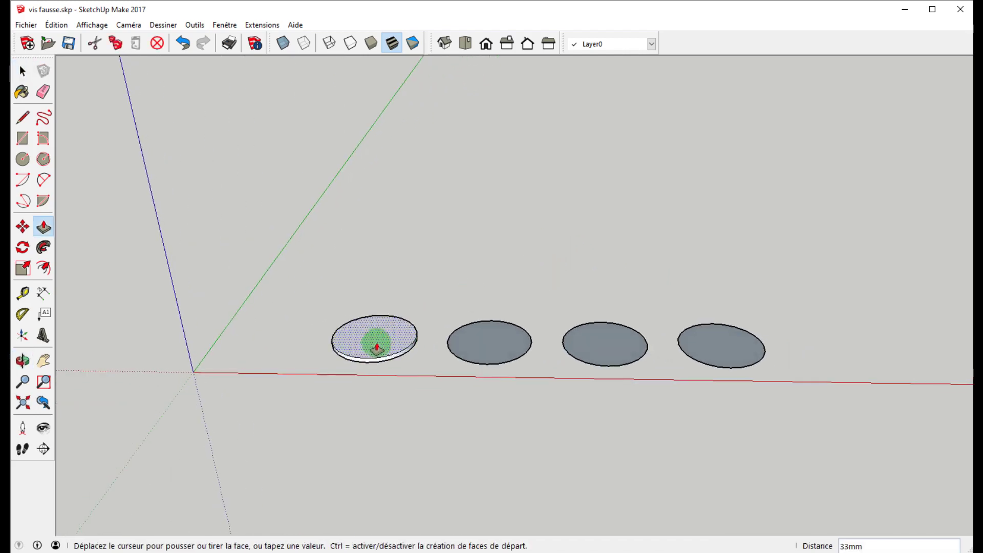
pyautogui.click(378, 346)
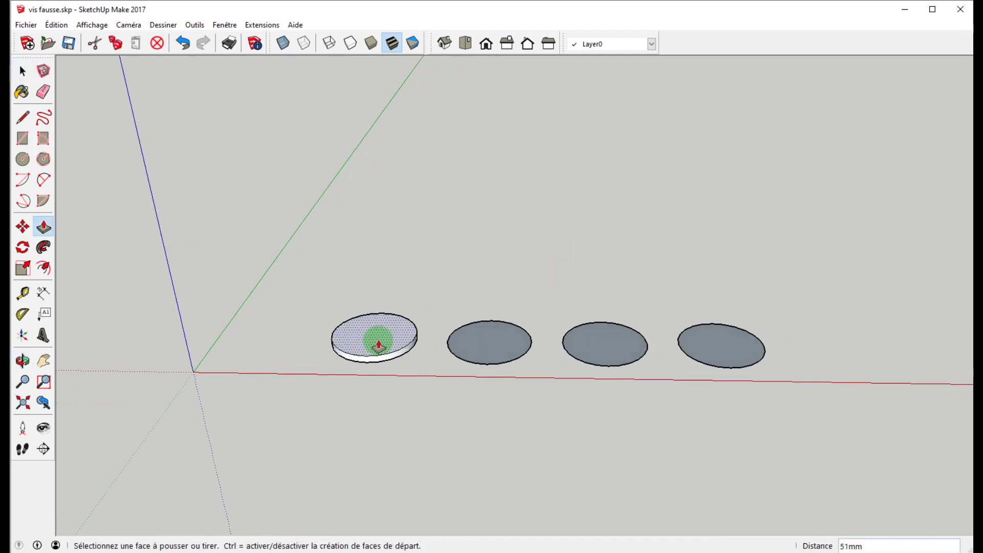
pyautogui.scroll(5, 378, 346)
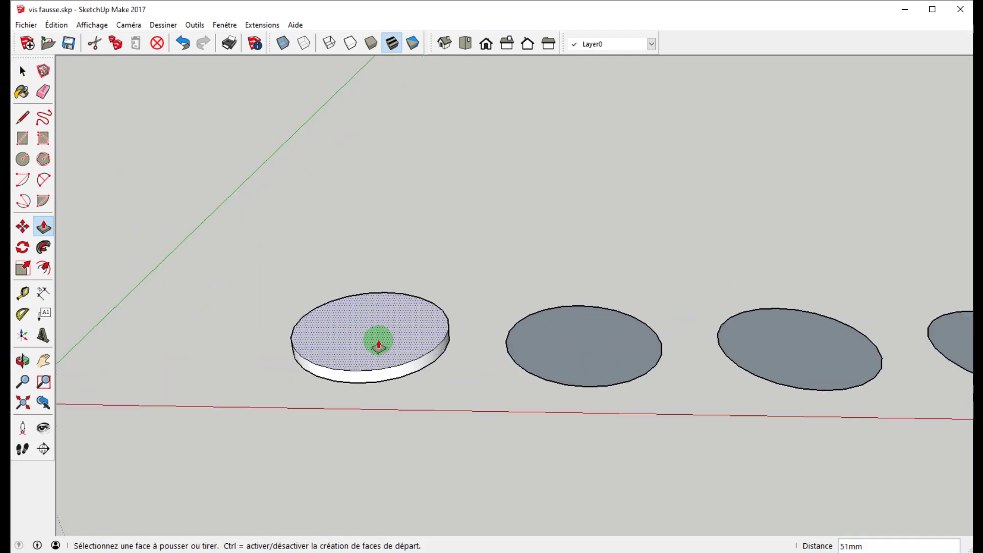
pyautogui.moveTo(378, 344); pyautogui.dragTo(430, 287, button='middle')
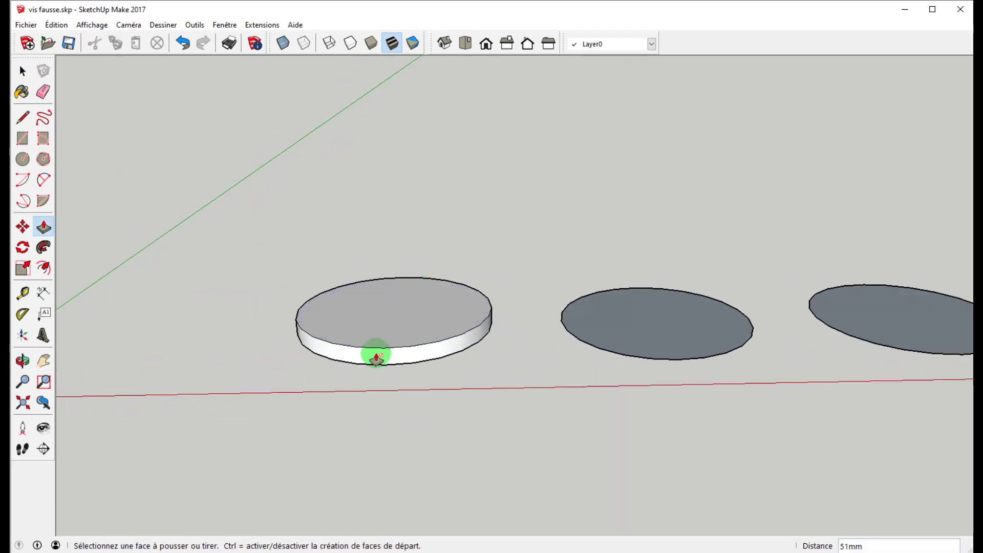
# - Copy the cylinder upward with Move+Ctrl, then undo that stacked copy
pyautogui.press('space')
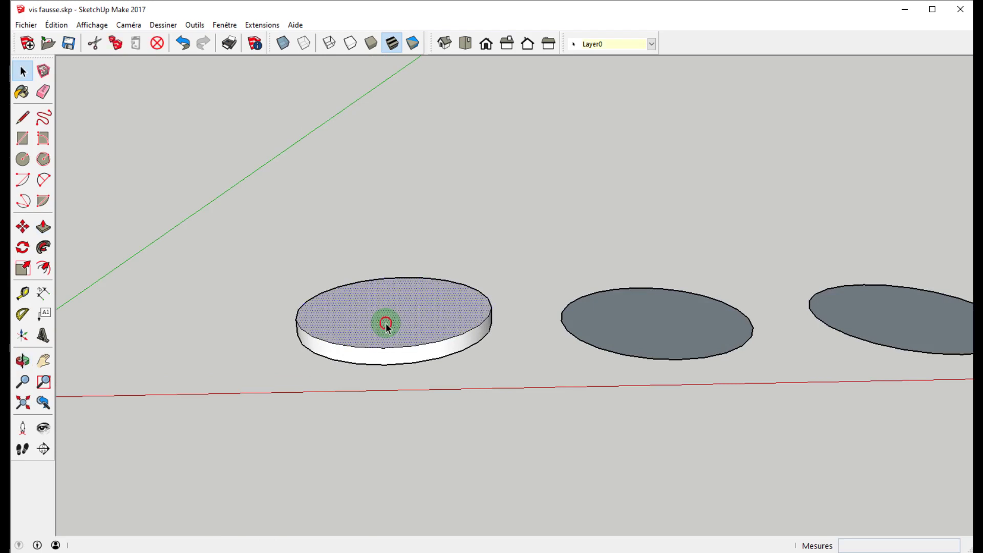
pyautogui.tripleClick(386, 324)
pyautogui.press('m')
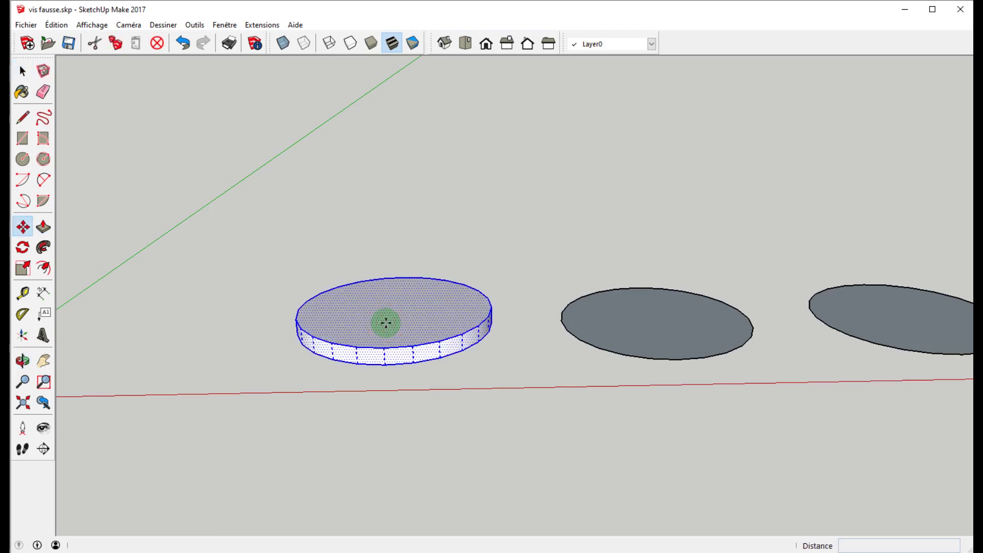
pyautogui.click(384, 358)
pyautogui.press('ctrl')
pyautogui.click(409, 376)
pyautogui.press('space')
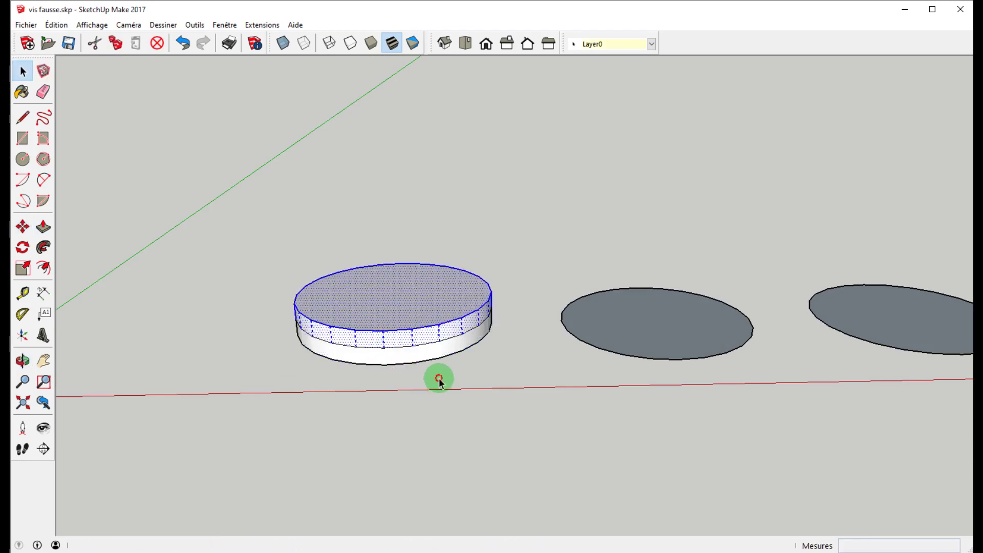
pyautogui.click(438, 380)
pyautogui.hotkey('ctrl', 'z')
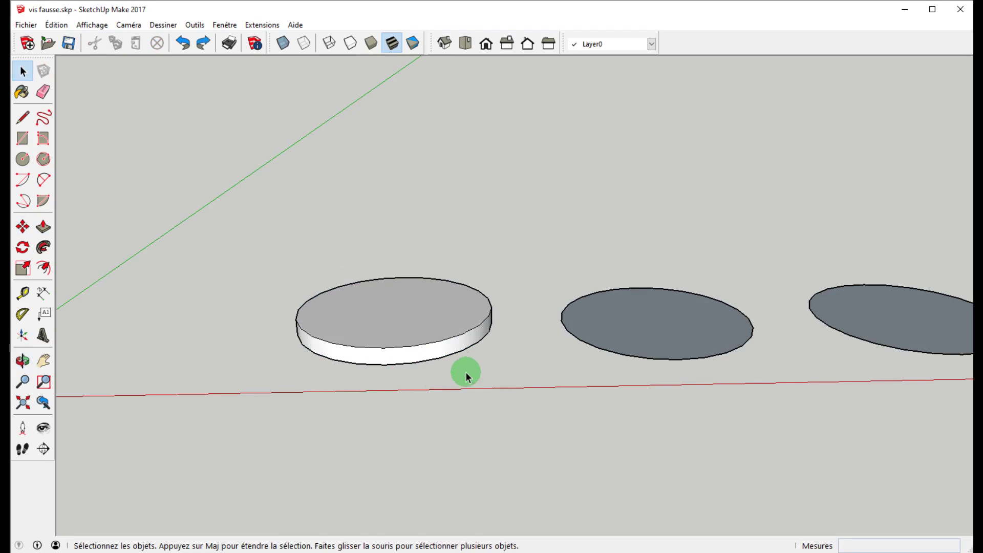
pyautogui.moveTo(463, 373); pyautogui.dragTo(472, 377, button='middle')
pyautogui.press('p')
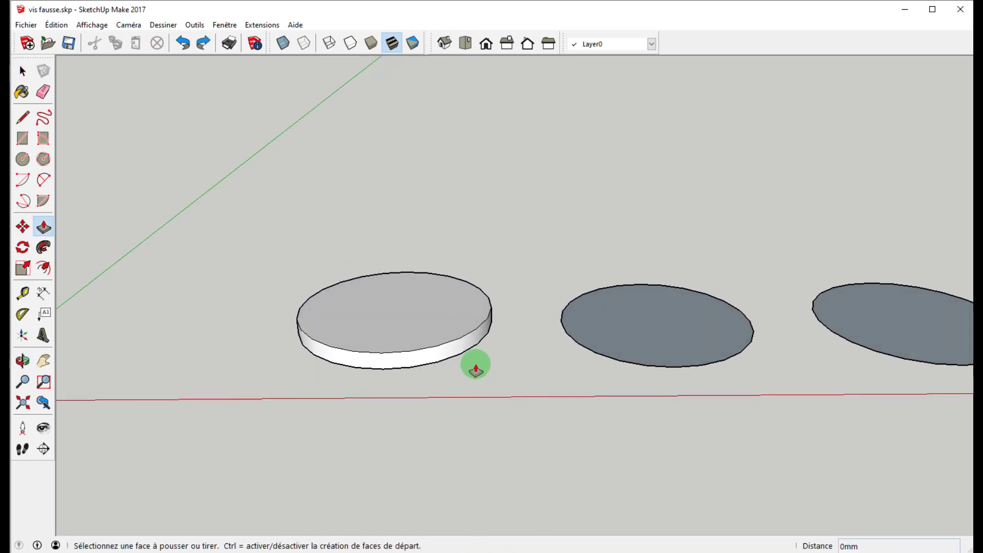
# - Re-engage push/pull on the first cylinder's top and orbit toward the next circle
pyautogui.click(422, 337)
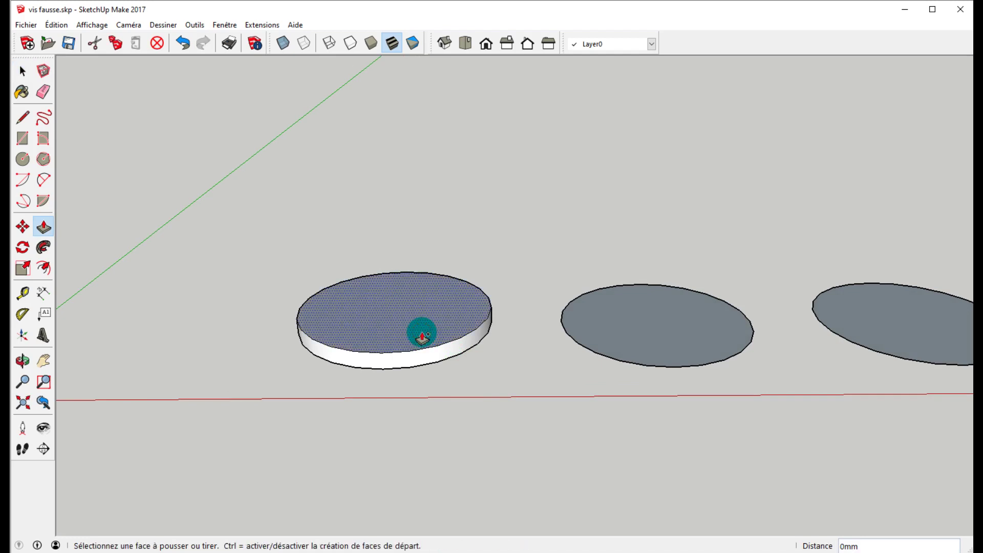
pyautogui.click(432, 345)
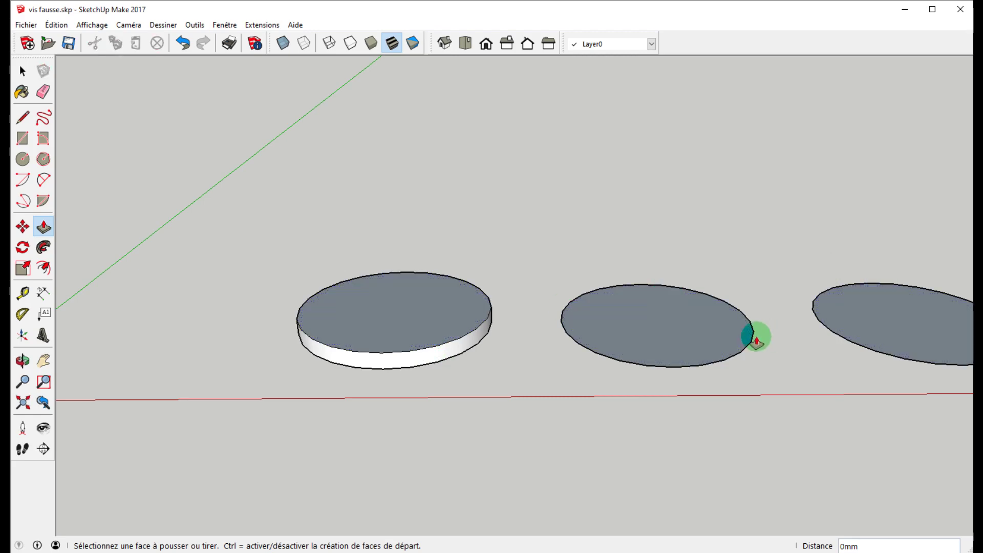
pyautogui.moveTo(774, 359); pyautogui.dragTo(493, 344, button='middle')
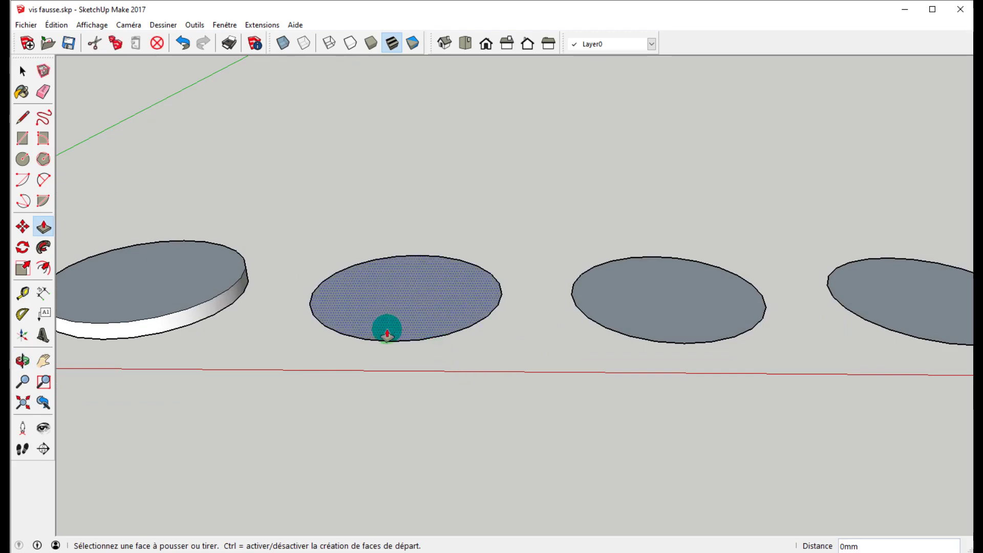
pyautogui.moveTo(400, 355); pyautogui.dragTo(439, 72, button='middle')
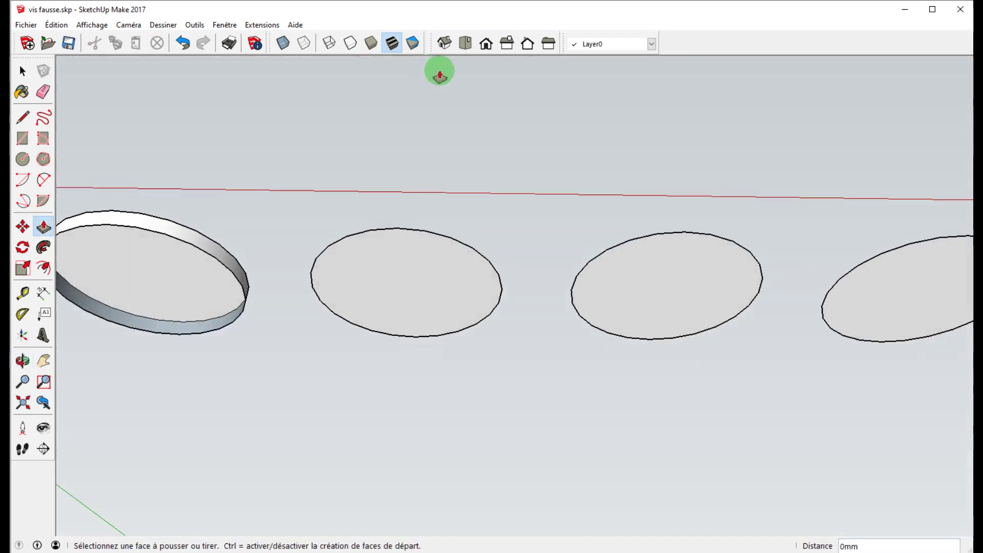
pyautogui.moveTo(421, 288); pyautogui.dragTo(395, 289, button='middle')
# - Pull the second circle up into a 46mm-thick disc
pyautogui.click(392, 320)
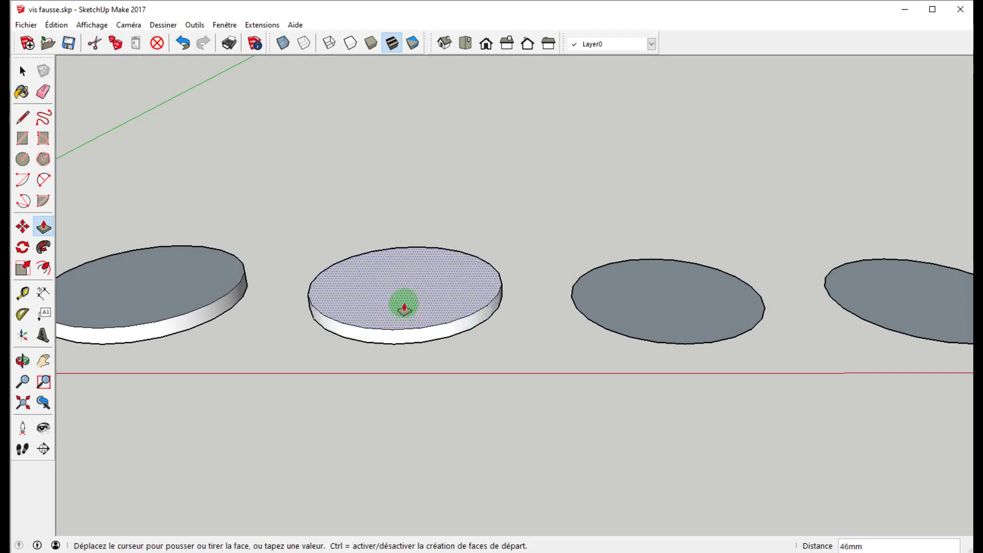
pyautogui.click(404, 308)
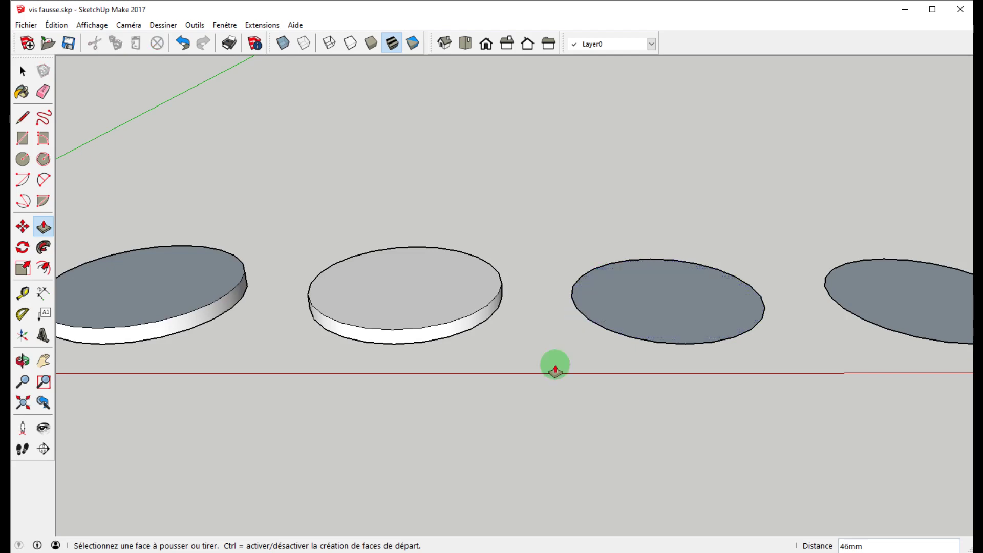
pyautogui.press('ctrl')
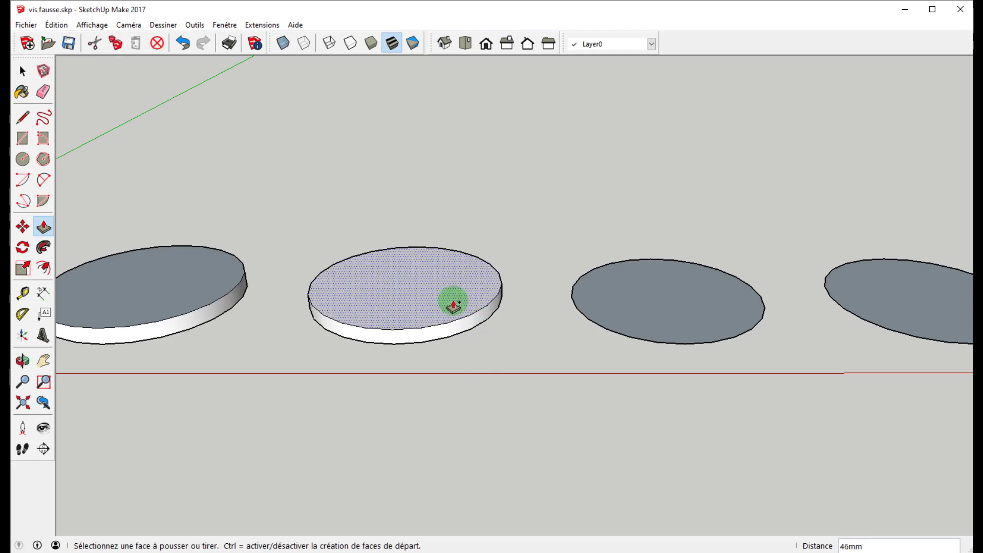
pyautogui.click(451, 300)
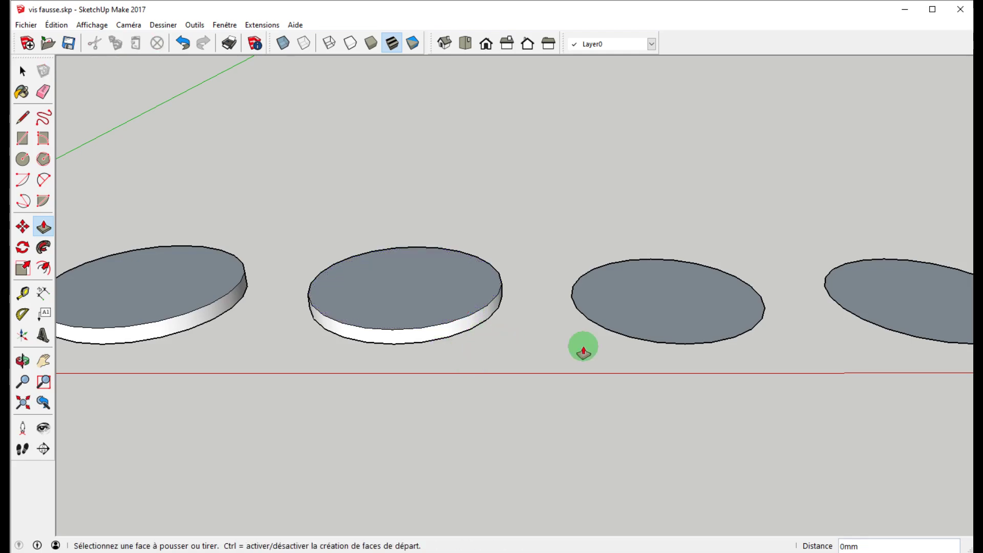
# - Reverse the third circle's face and pull it up 45mm twice into two bands
pyautogui.press('space')
pyautogui.rightClick(671, 300)
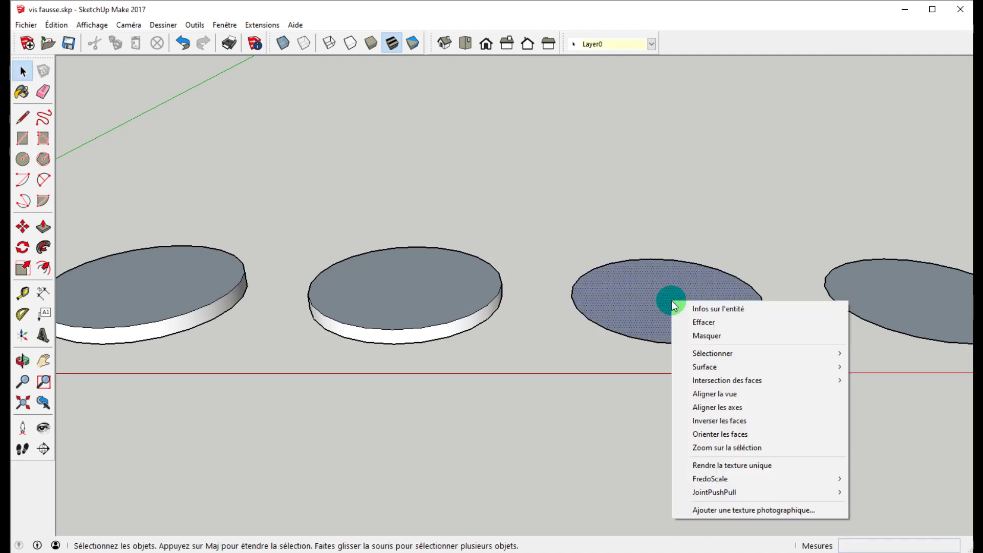
pyautogui.click(711, 420)
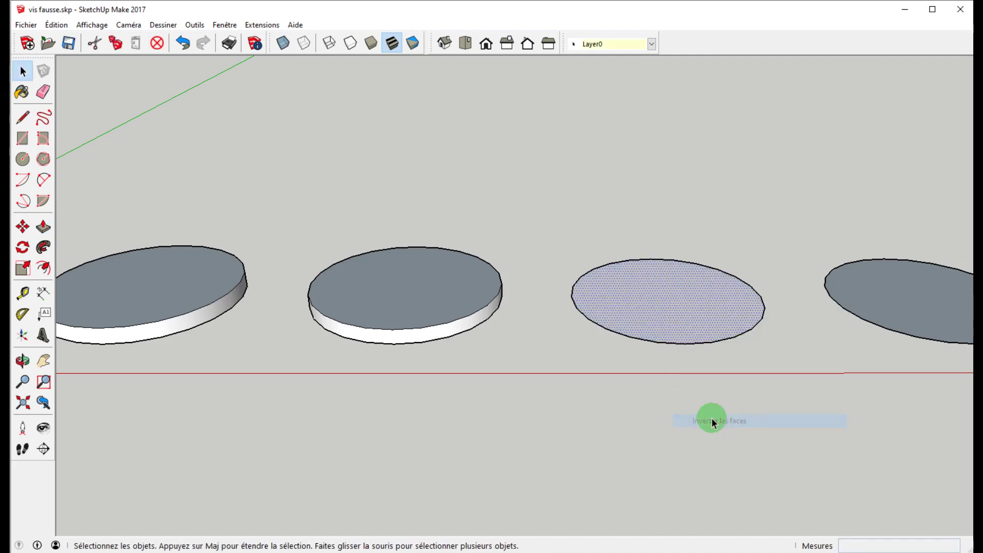
pyautogui.click(626, 356)
pyautogui.press('p')
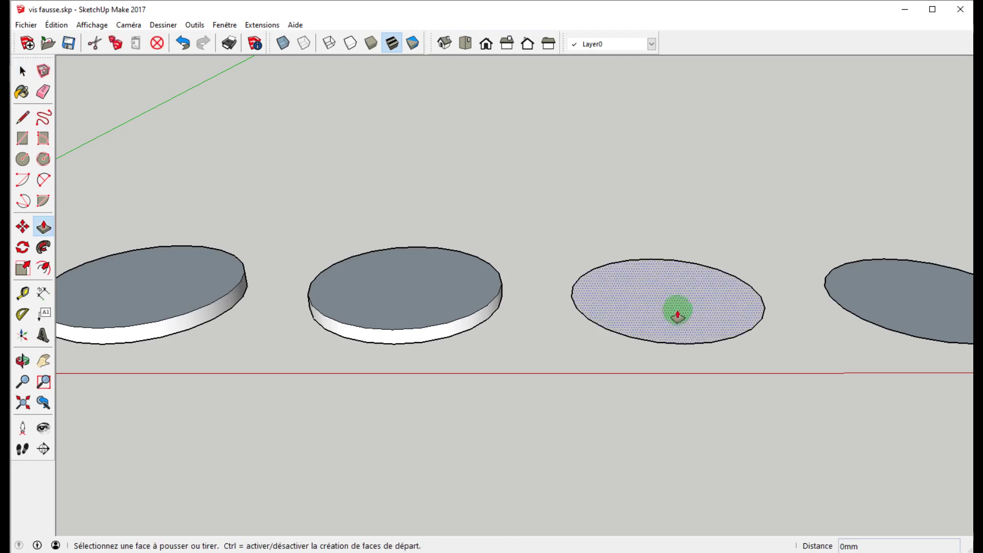
pyautogui.click(676, 311)
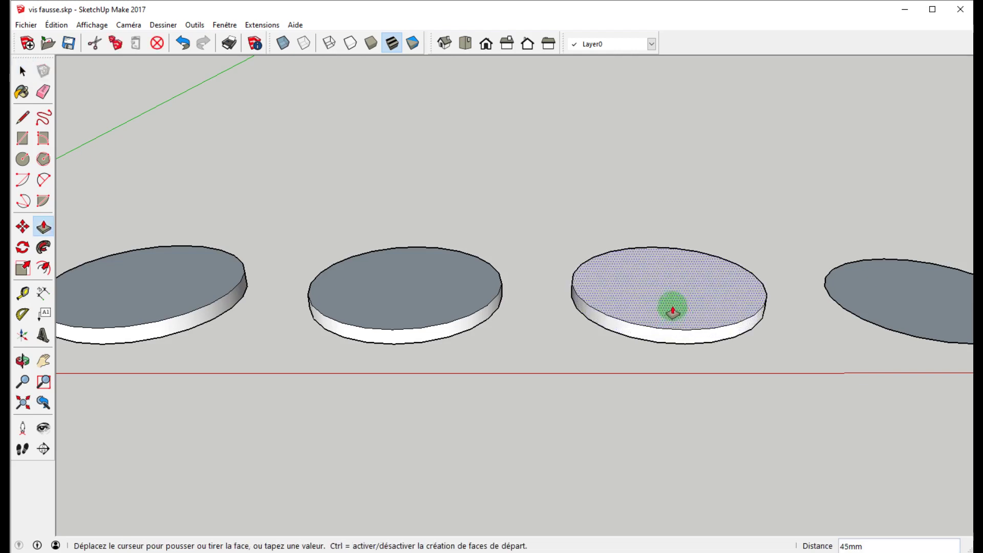
pyautogui.click(672, 311)
pyautogui.doubleClick(674, 310)
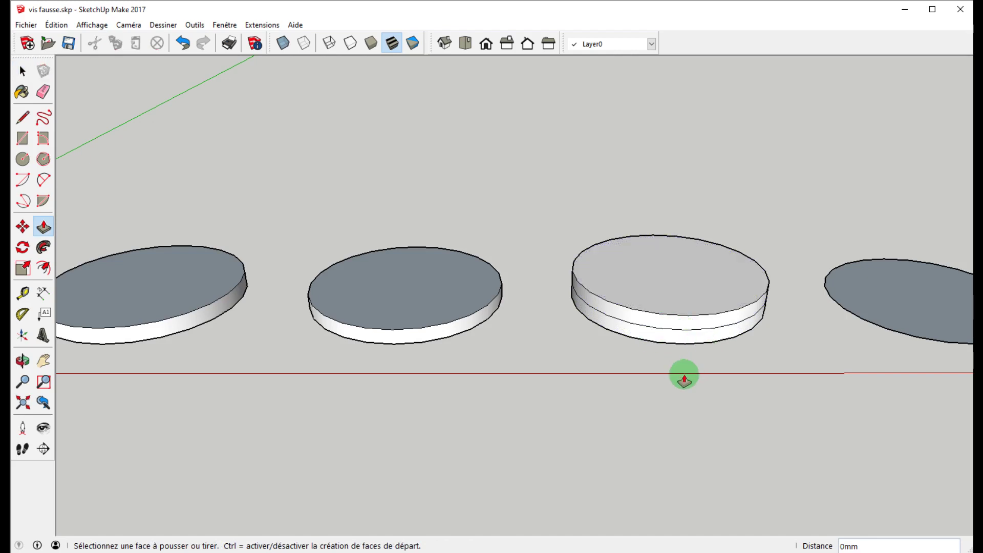
# - Pull the fourth circle up 39mm twice into two bands, undoing the extra pulls
pyautogui.moveTo(685, 375); pyautogui.dragTo(582, 346, button='middle')
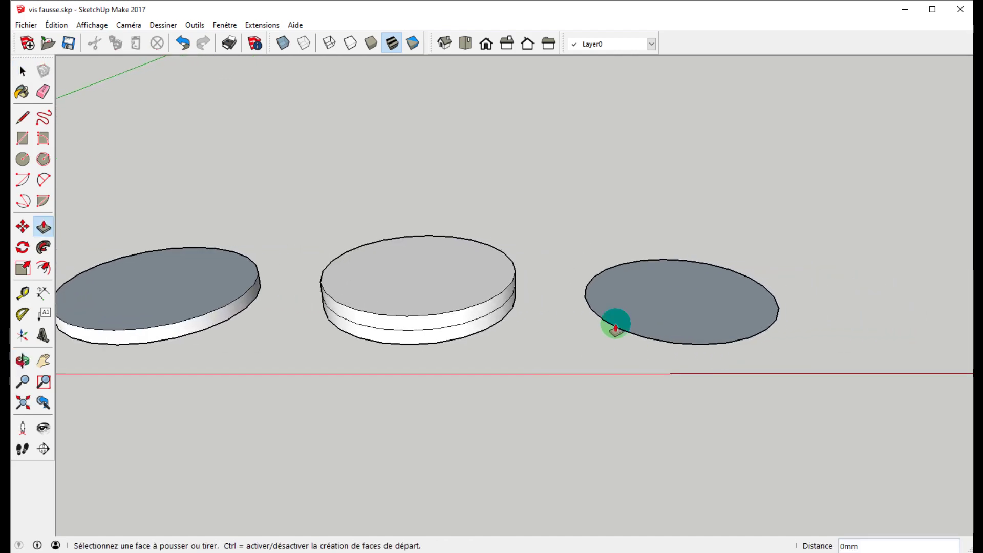
pyautogui.click(654, 307)
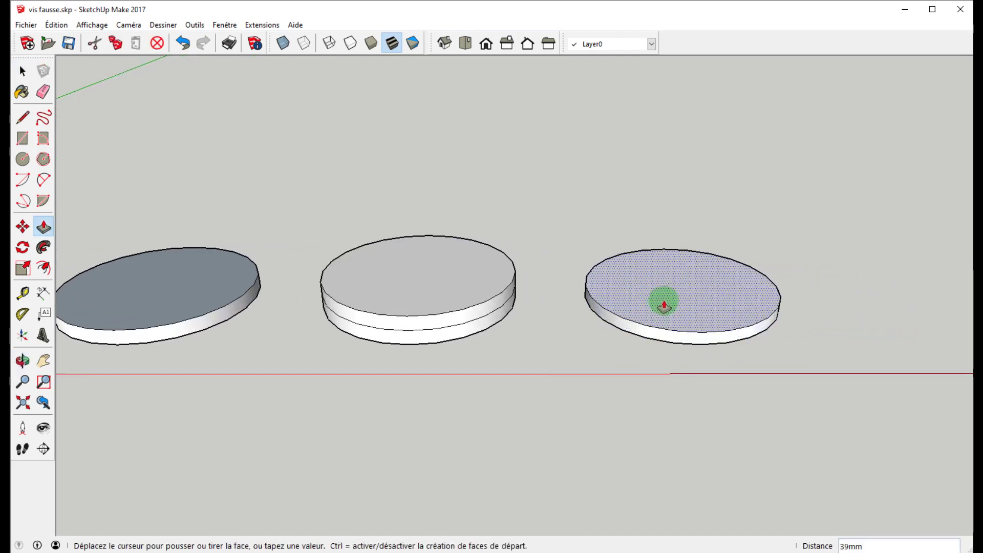
pyautogui.click(663, 306)
pyautogui.click(666, 306)
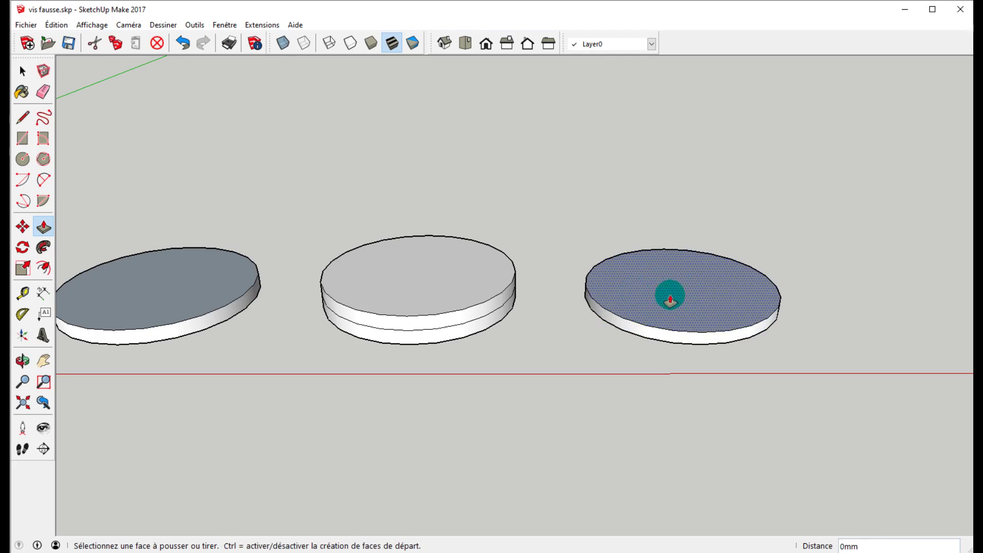
pyautogui.hotkey('ctrl', 'z')
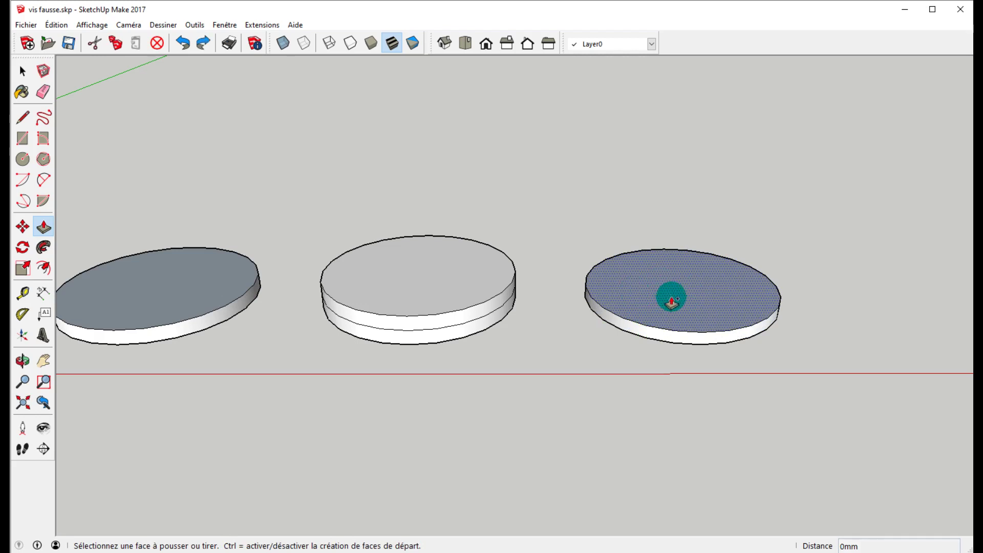
pyautogui.doubleClick(671, 299)
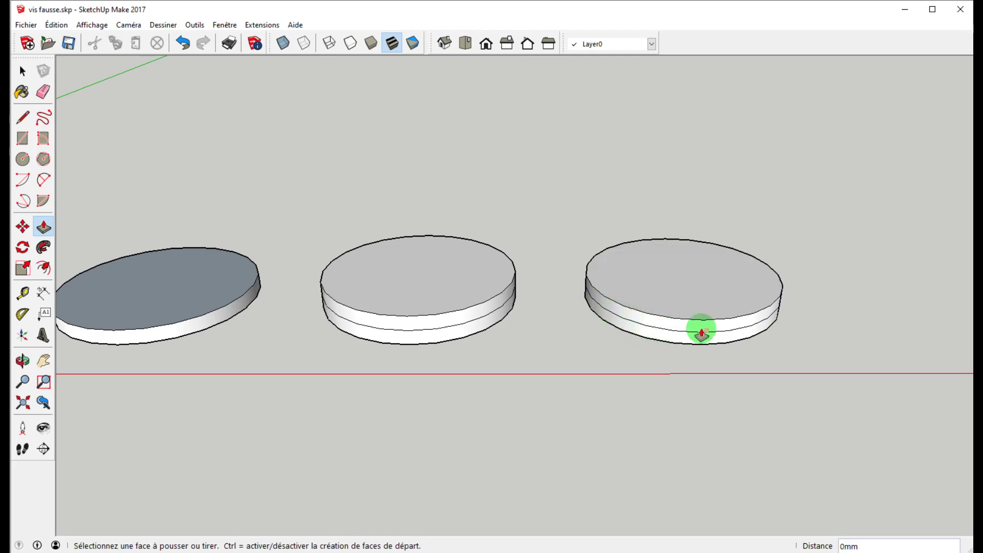
pyautogui.click(668, 299)
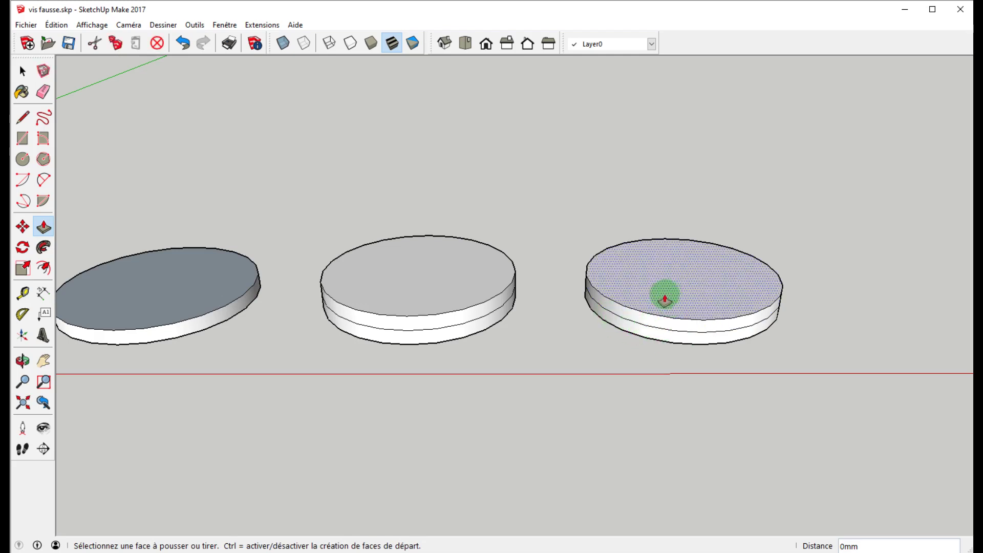
pyautogui.hotkey('ctrl', 'z')
pyautogui.keyDown('shift'); pyautogui.moveTo(428, 302); pyautogui.dragTo(479, 285, button='middle'); pyautogui.keyUp('shift')
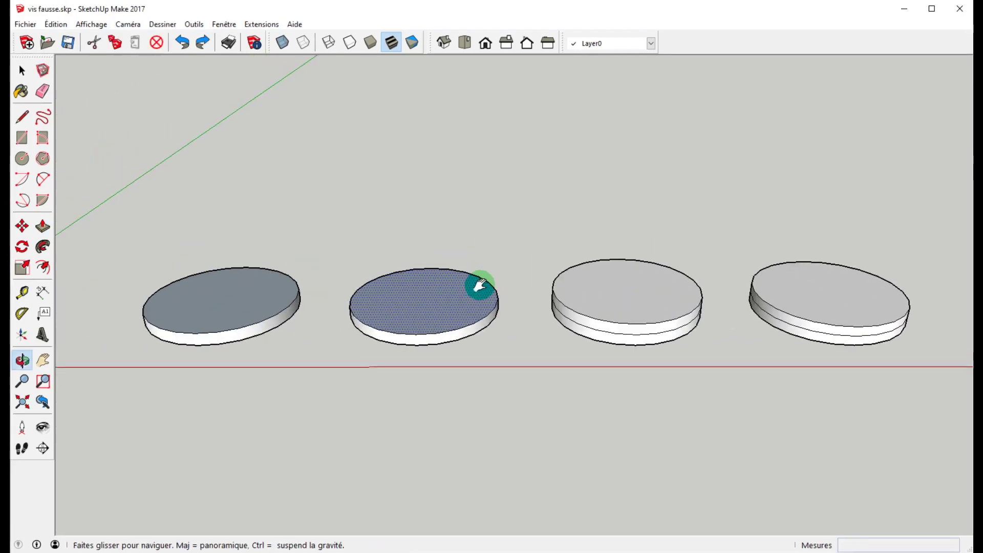
# - Window-select all four discs and delete them
pyautogui.press('space')
pyautogui.moveTo(104, 197); pyautogui.dragTo(884, 449)
pyautogui.press('Delete')
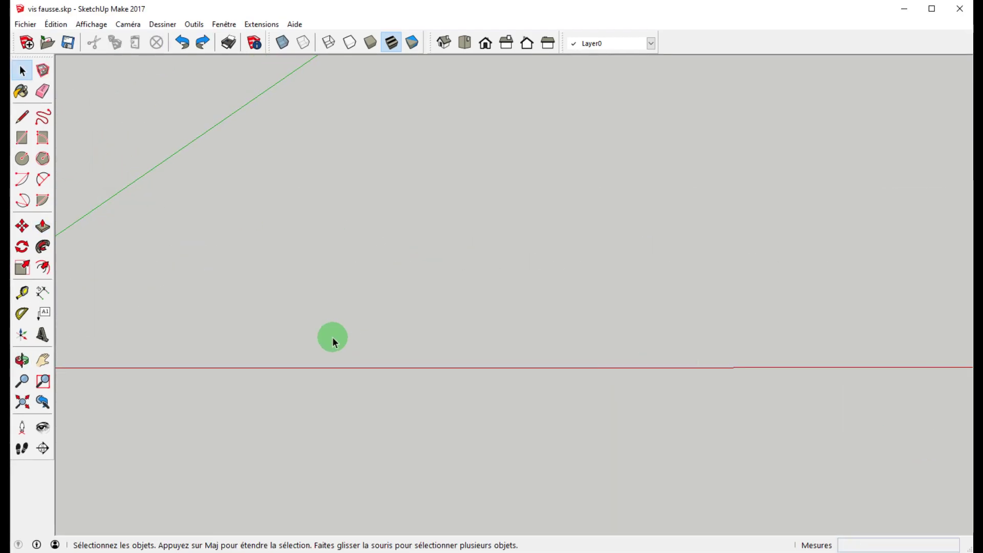
pyautogui.moveTo(332, 338)
pyautogui.mouseDown(button='middle')
pyautogui.moveTo(345, 316)
pyautogui.moveTo(422, 336)
pyautogui.mouseUp(button='middle')
# - Draw a 306mm-radius circle and pull it up 49mm twice into two stacked bands
pyautogui.press('c')
pyautogui.moveTo(361, 347); pyautogui.dragTo(386, 342)
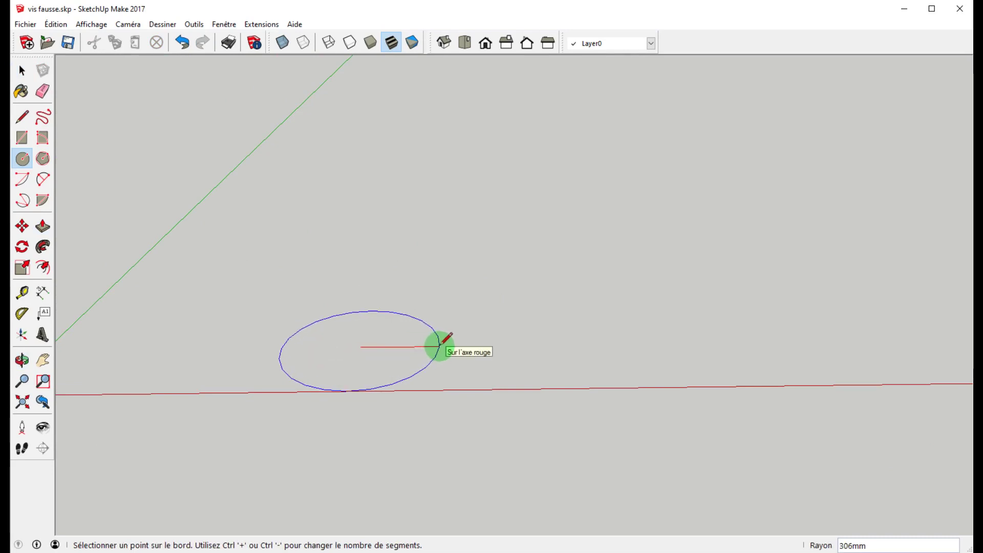
pyautogui.click(439, 346)
pyautogui.press('p')
pyautogui.click(395, 355)
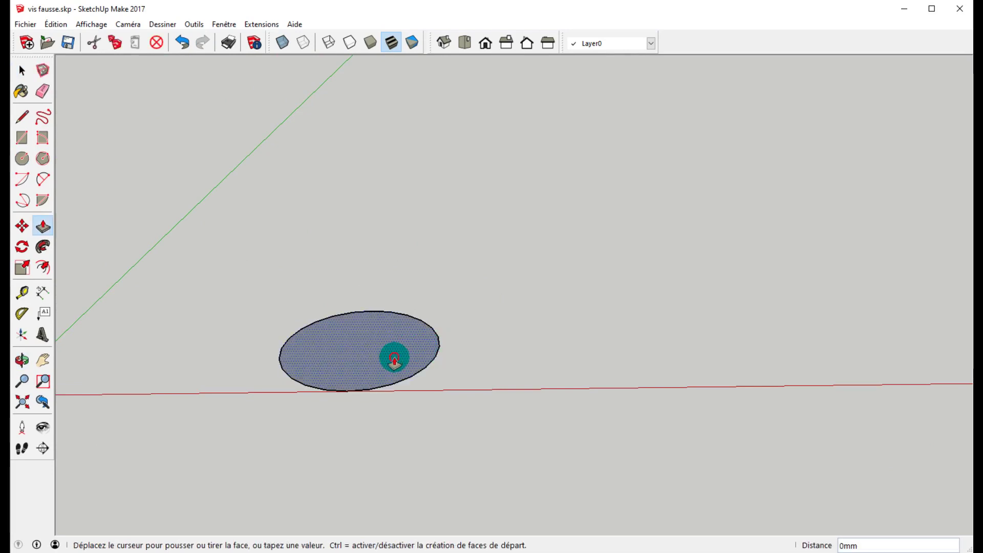
pyautogui.click(398, 351)
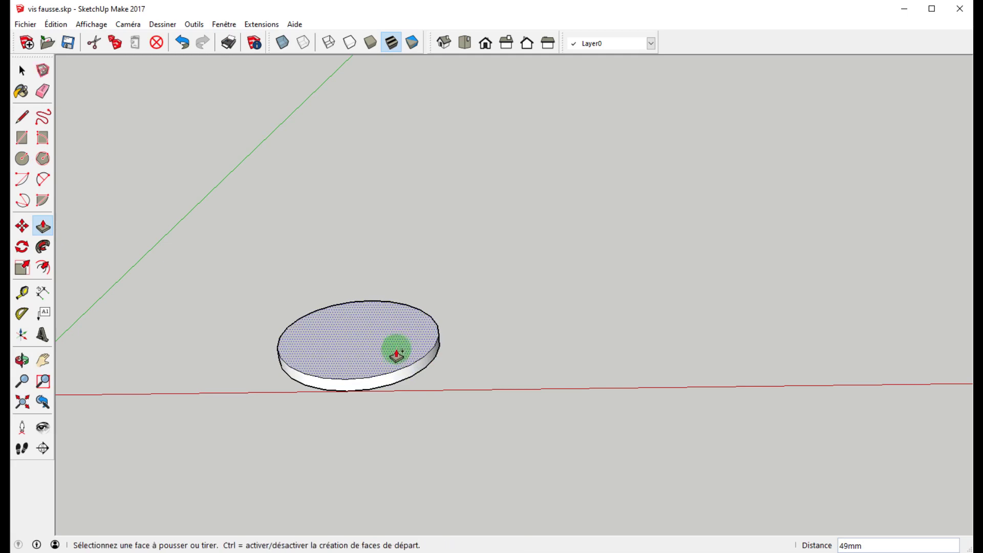
pyautogui.click(397, 353)
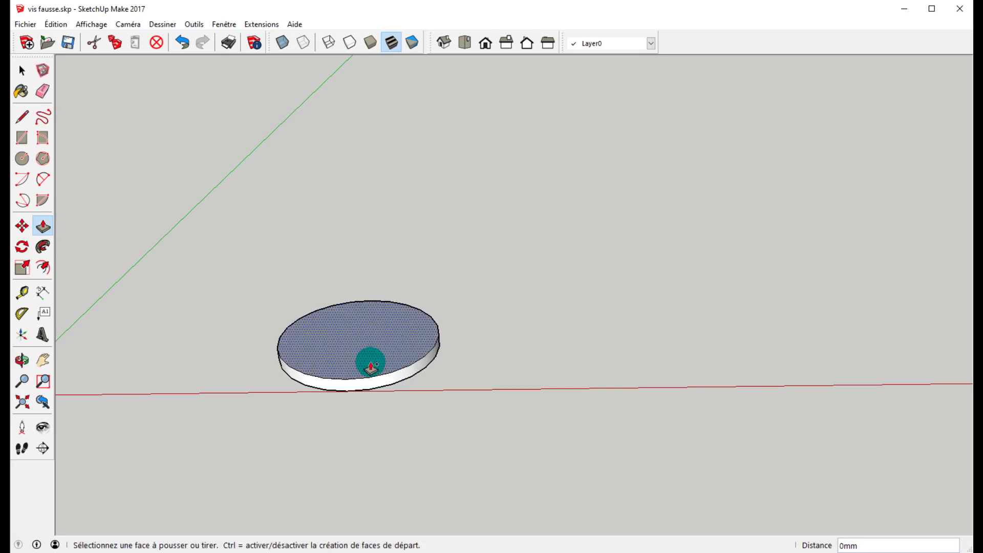
pyautogui.click(377, 355)
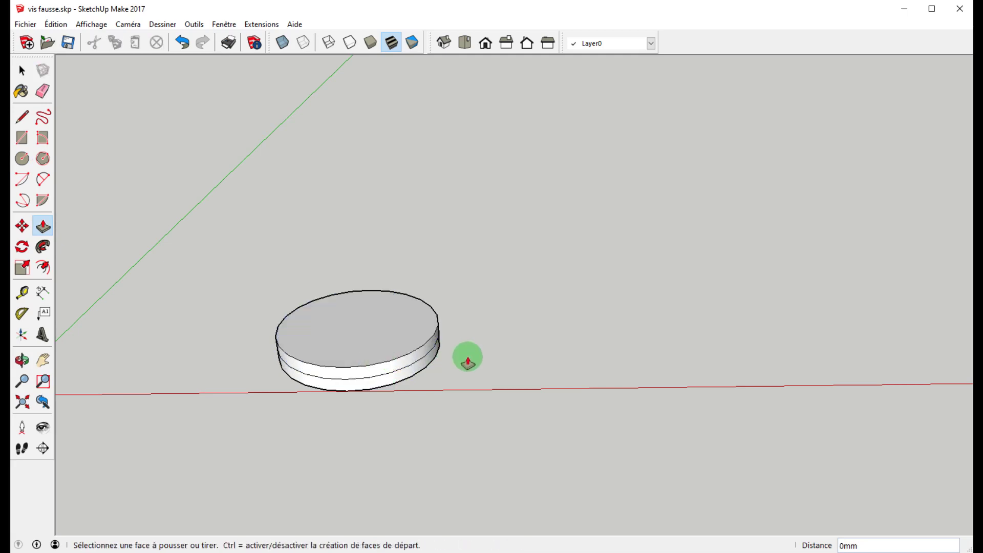
pyautogui.press('space')
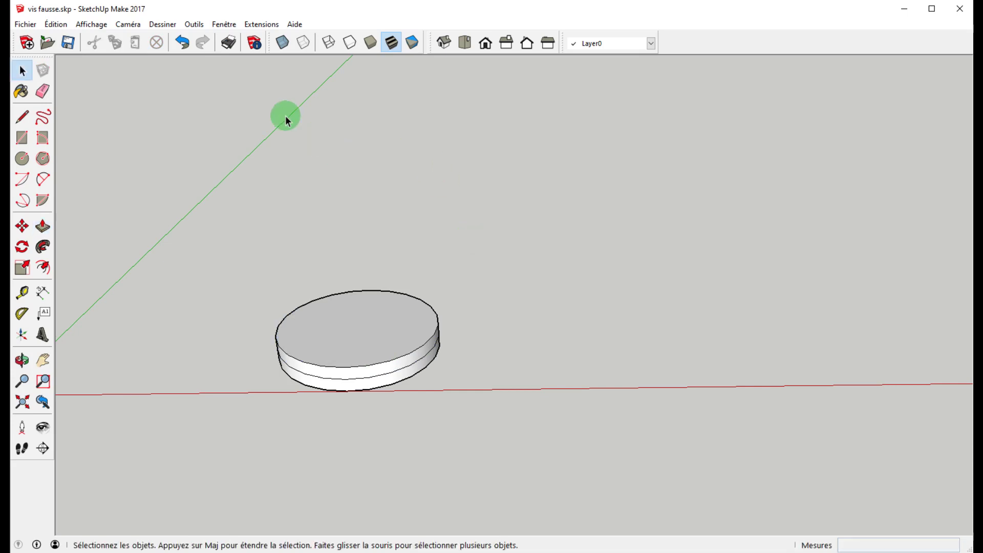
# - Show the default palette and set the cylinder's middle edge circle to a 350mm radius in Entity Info
pyautogui.click(223, 24)
pyautogui.moveTo(323, 44)
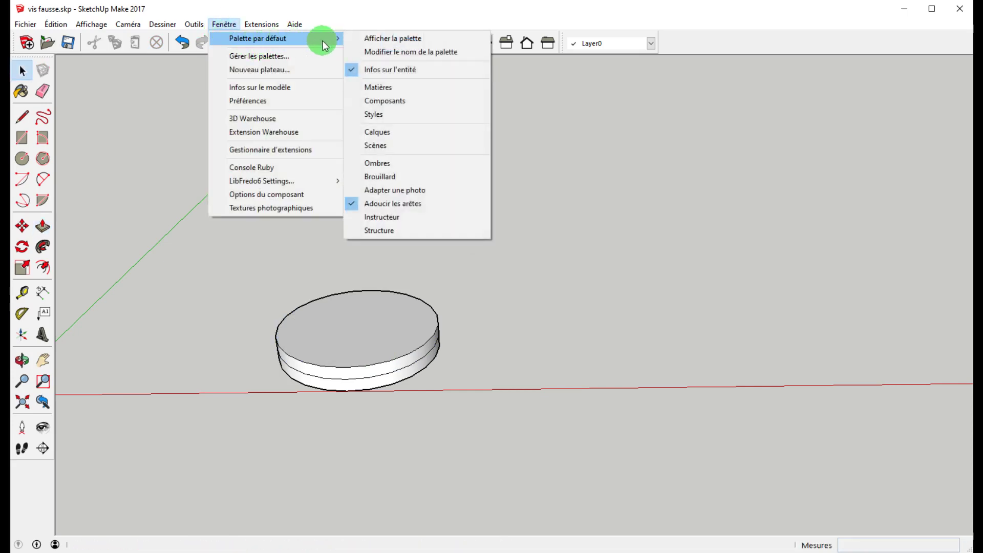
pyautogui.click(376, 37)
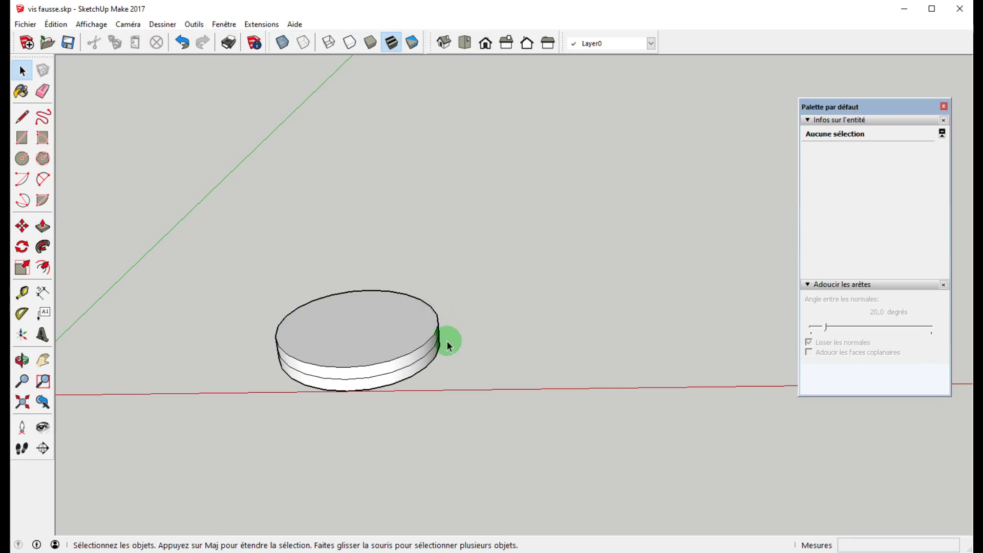
pyautogui.click(433, 355)
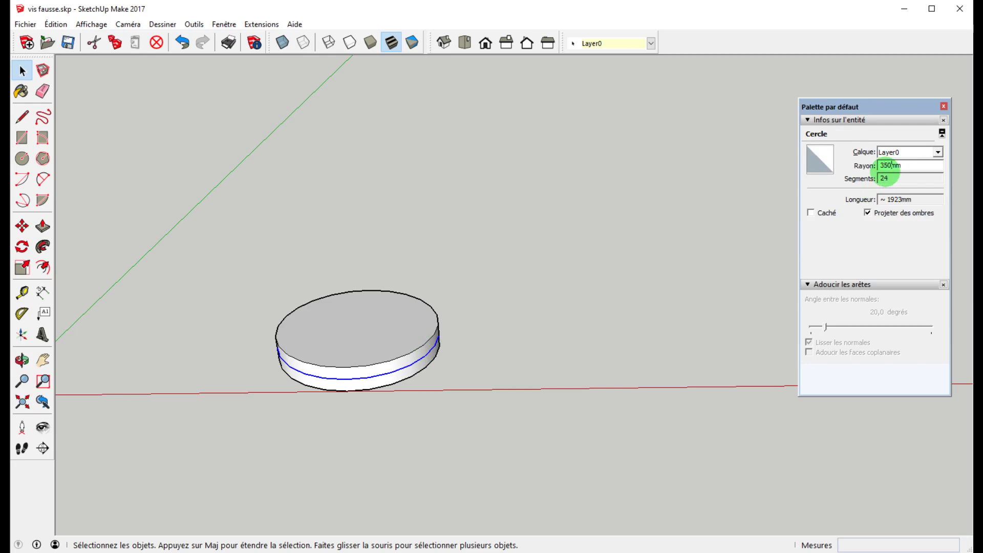
pyautogui.press('Return')
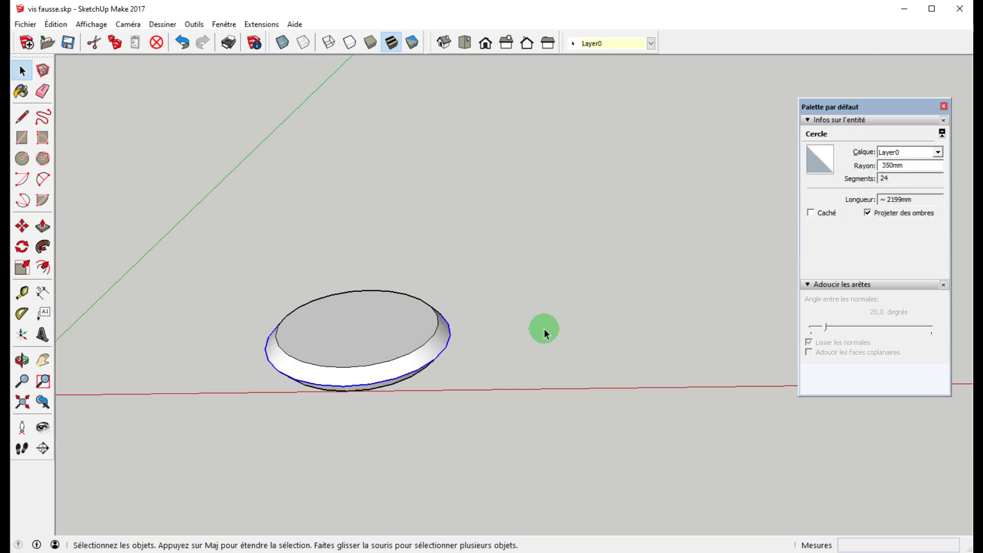
pyautogui.click(541, 331)
pyautogui.moveTo(443, 456); pyautogui.dragTo(279, 342, button='middle')
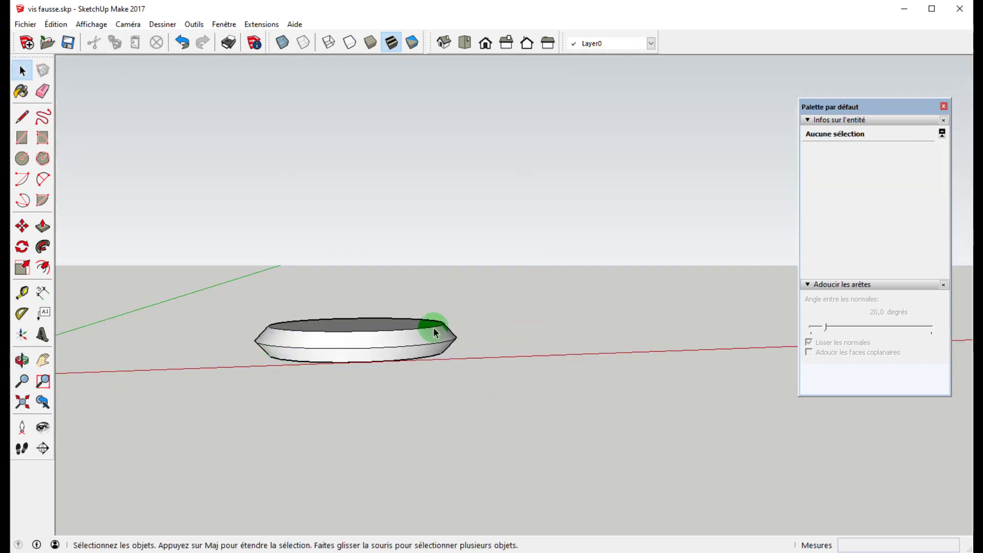
pyautogui.moveTo(208, 285); pyautogui.dragTo(495, 391)
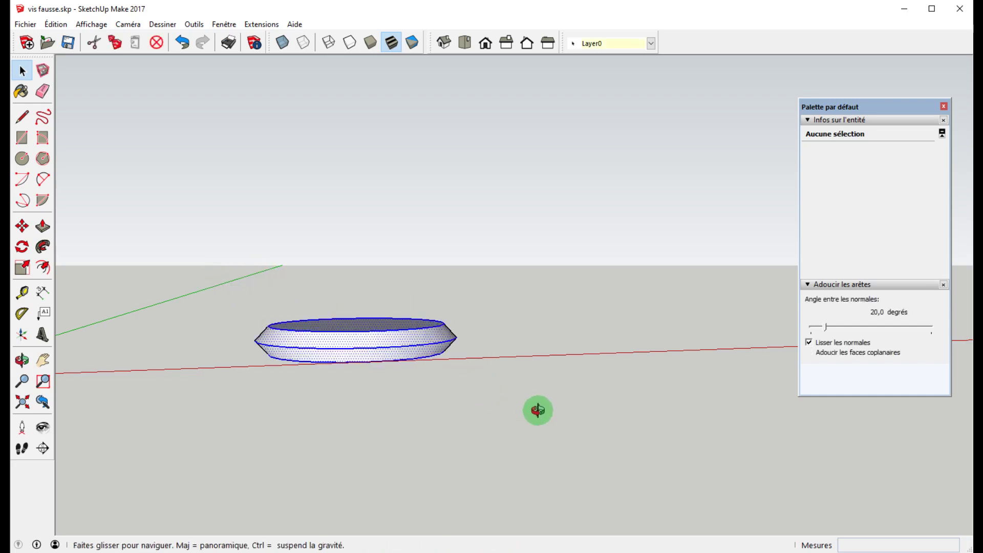
# - Copy the flared disc upward into a stack of 15 ridges
pyautogui.moveTo(536, 410); pyautogui.dragTo(522, 424, button='middle')
pyautogui.press('m')
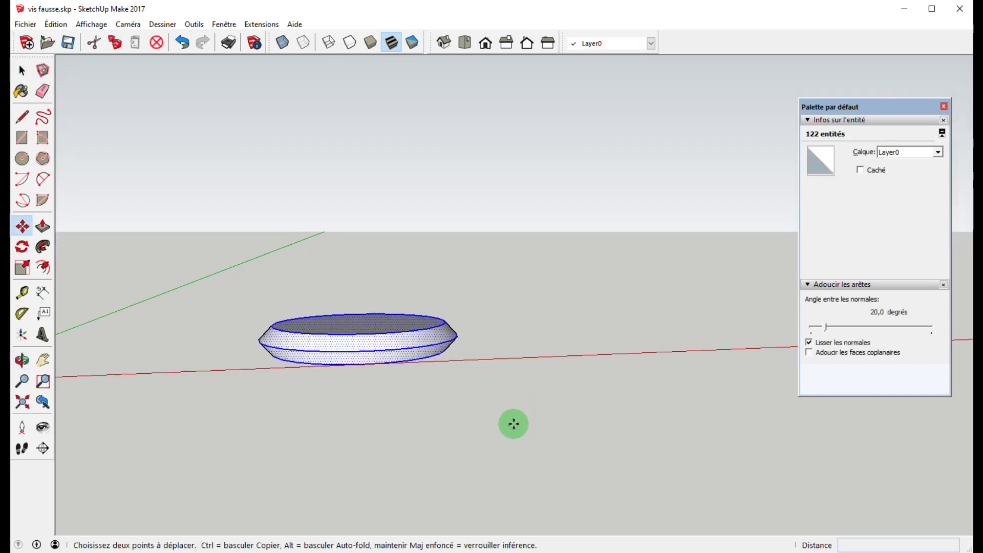
pyautogui.click(357, 365)
pyautogui.press('ctrl')
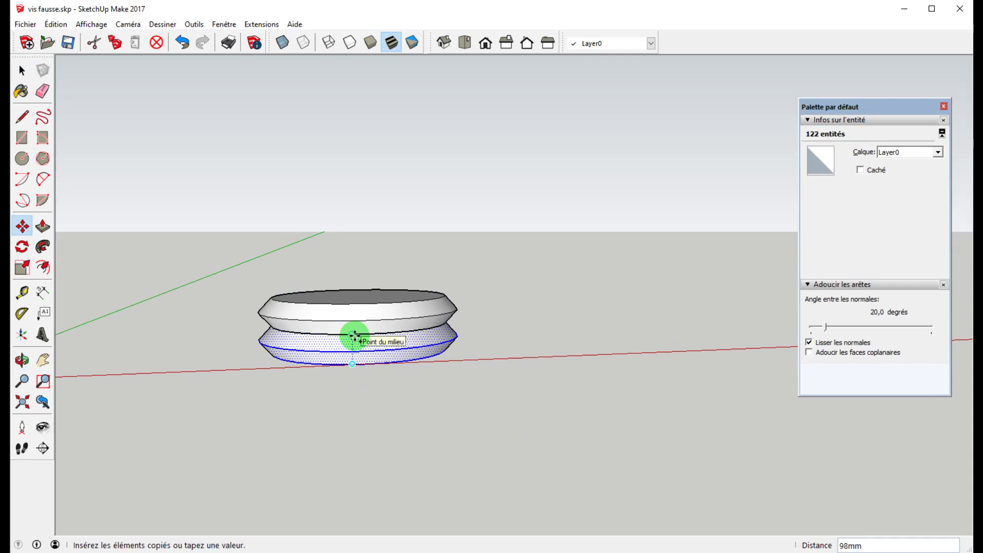
pyautogui.click(354, 335)
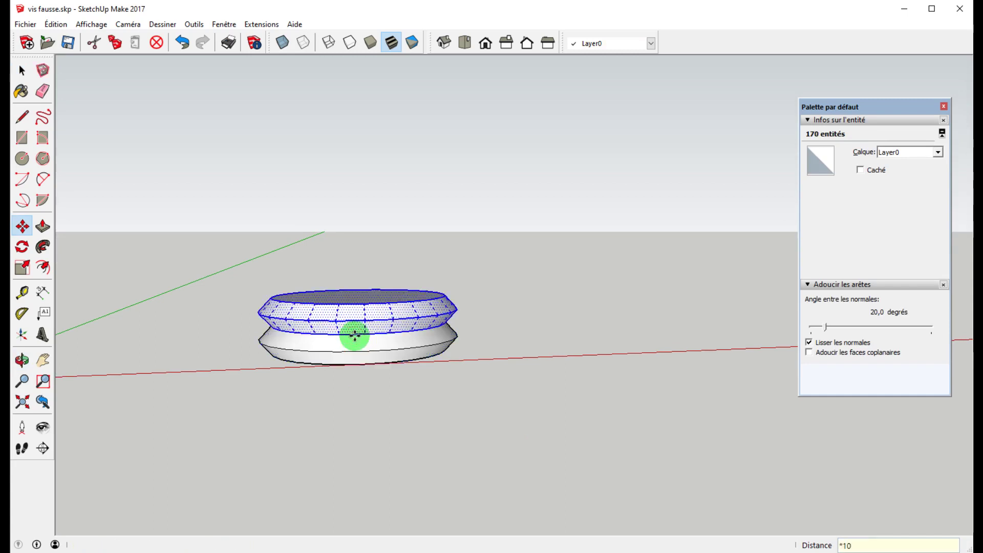
pyautogui.press('Return')
pyautogui.scroll(-5, 366, 266)
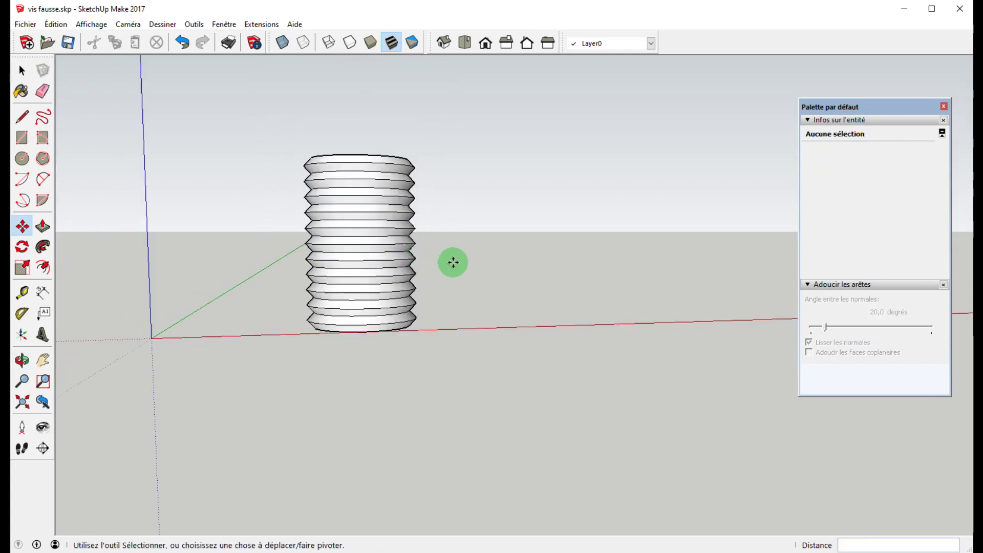
pyautogui.press('Return')
pyautogui.moveTo(583, 261); pyautogui.dragTo(558, 275, button='middle')
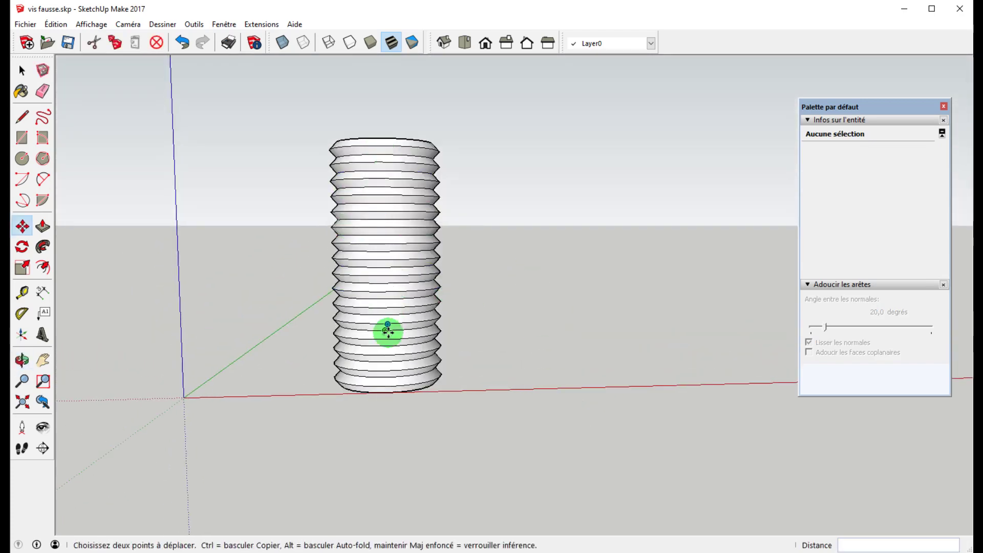
# - Scale the whole threaded stack down vertically by 0.69 and clear the selection
pyautogui.press('space')
pyautogui.moveTo(299, 112); pyautogui.dragTo(496, 450)
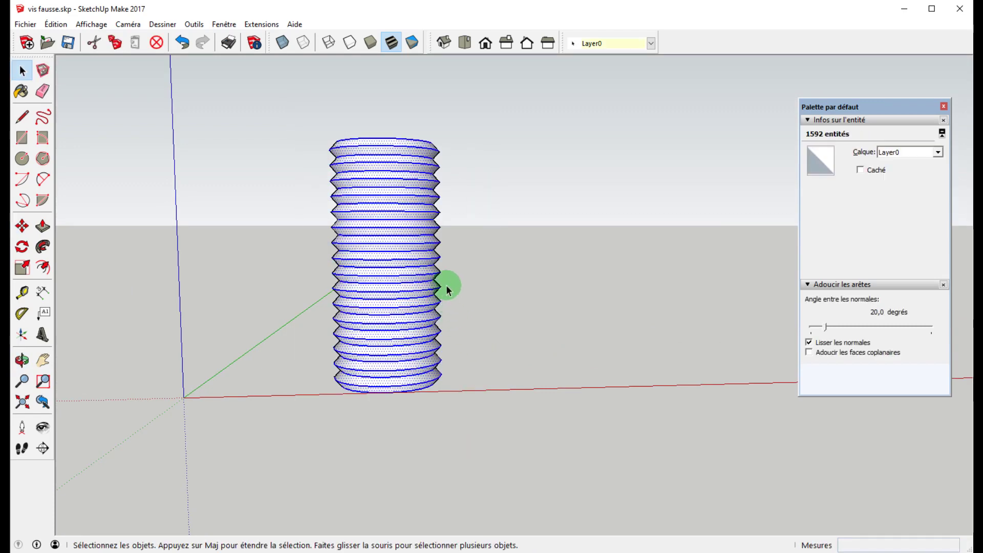
pyautogui.scroll(2, 446, 281)
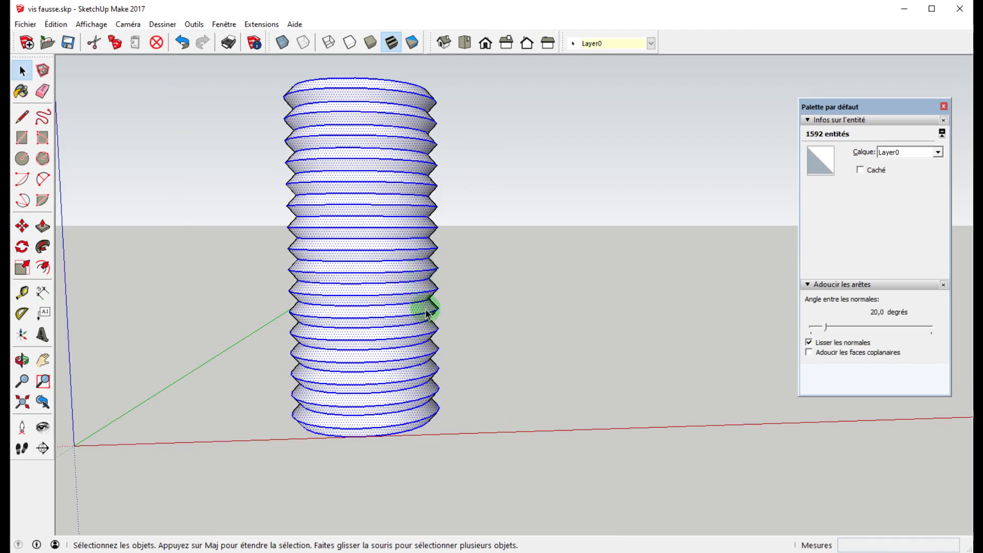
pyautogui.press('s')
pyautogui.moveTo(436, 264); pyautogui.dragTo(454, 344, button='middle')
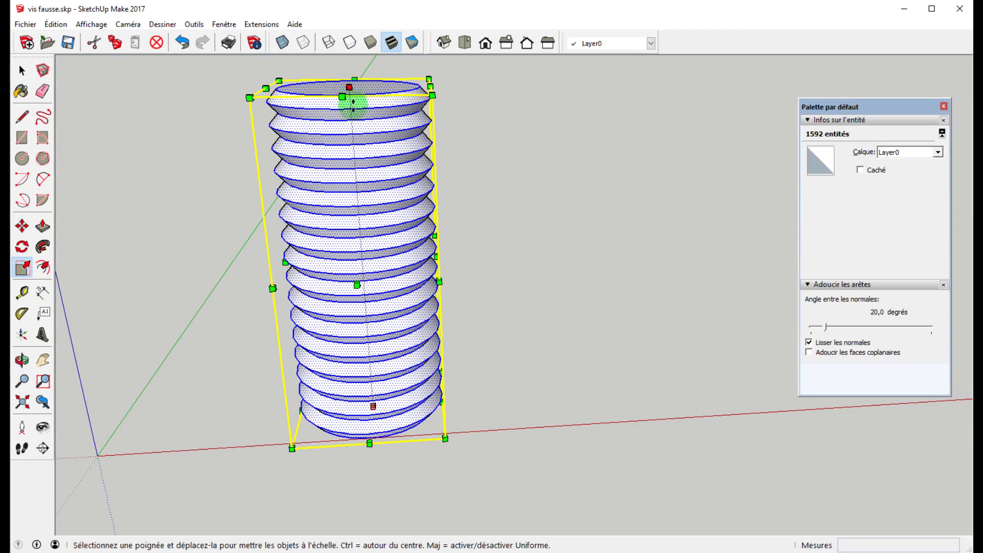
pyautogui.moveTo(353, 102); pyautogui.dragTo(362, 221)
pyautogui.moveTo(511, 329); pyautogui.dragTo(445, 276, button='middle')
pyautogui.press('space')
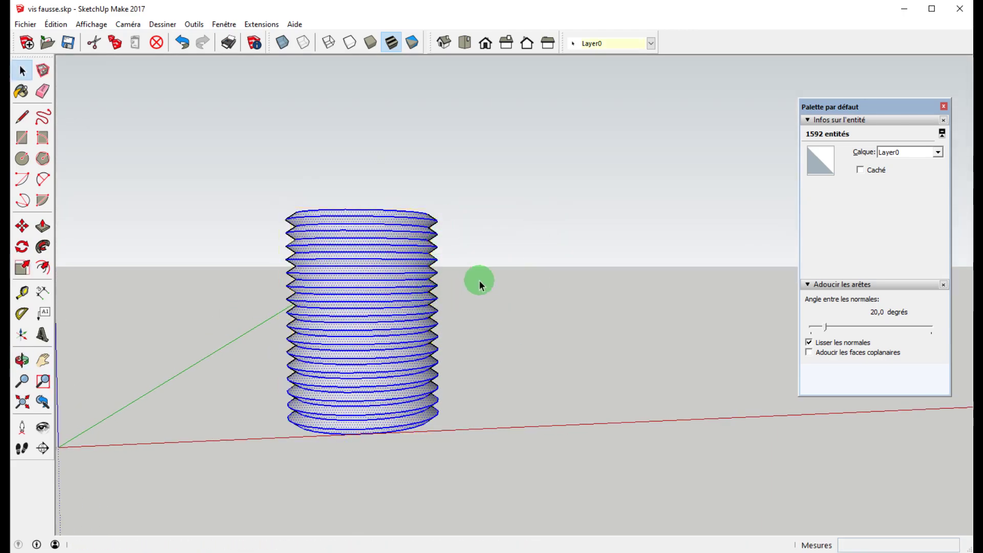
pyautogui.click(486, 309)
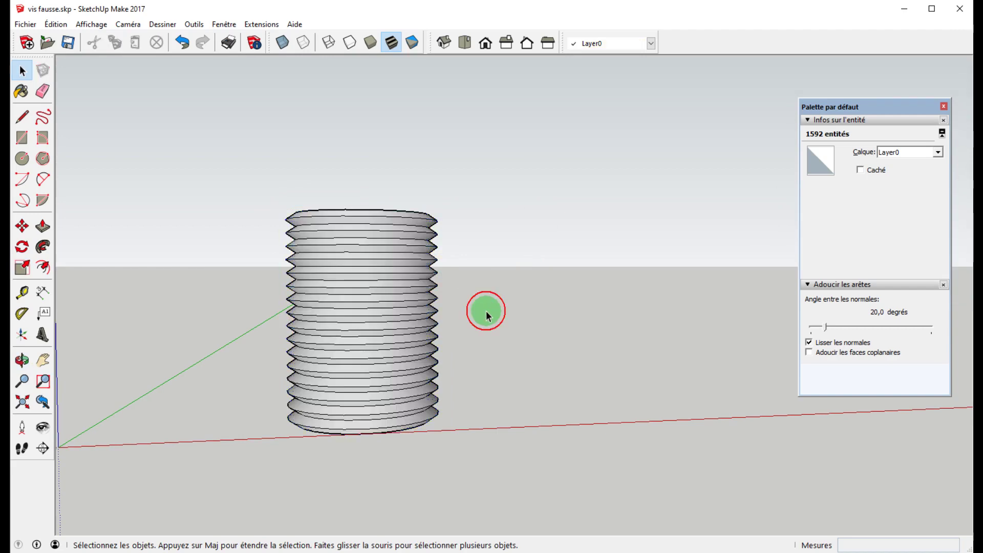
pyautogui.moveTo(487, 309); pyautogui.dragTo(450, 389, button='middle')
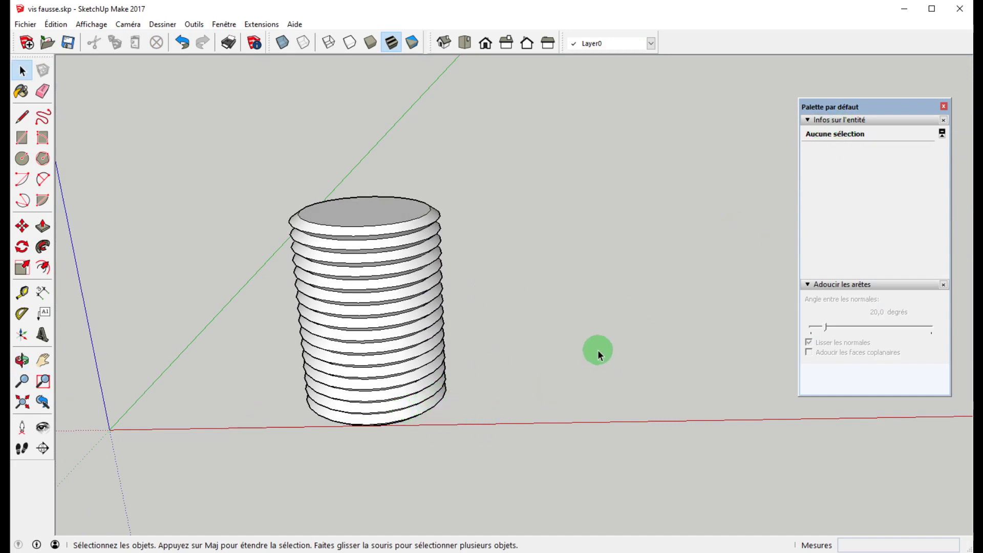
# - Draw a new circle on the ground and pull it up thin twice into two layers
pyautogui.press('c')
pyautogui.click(609, 387)
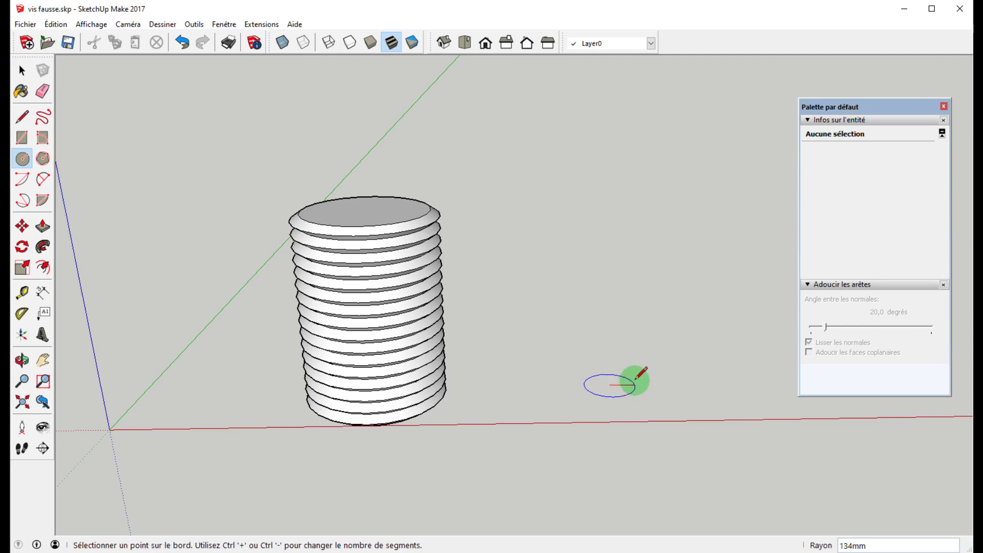
pyautogui.click(661, 376)
pyautogui.press('p')
pyautogui.click(637, 393)
pyautogui.click(635, 384)
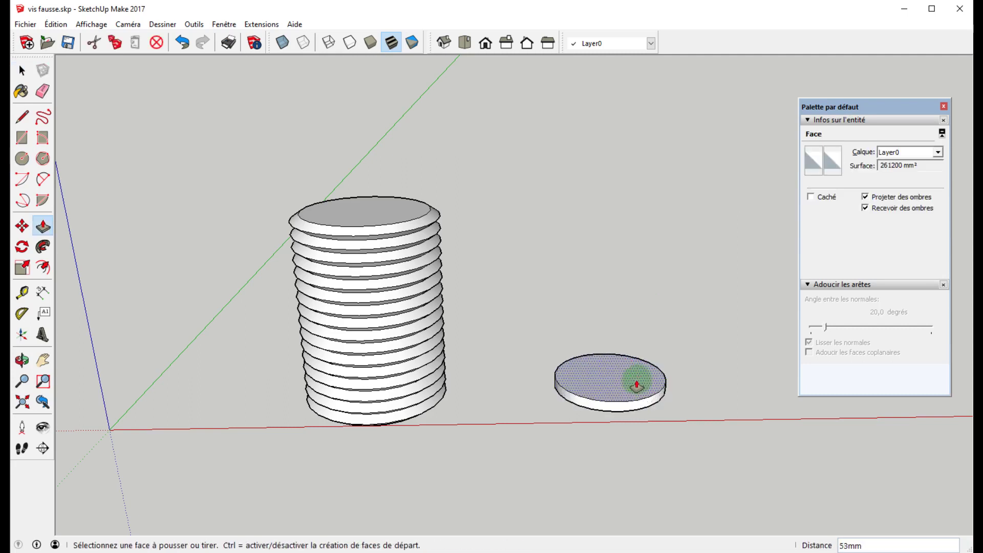
pyautogui.doubleClick(636, 384)
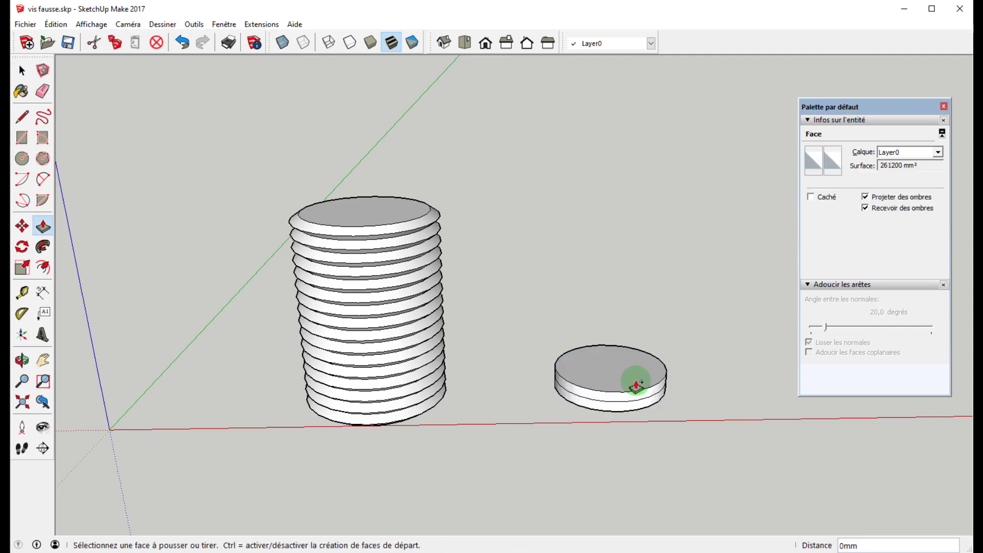
# - Move the disk's middle edge outward so the rim bulges
pyautogui.press('space')
pyautogui.click(662, 353)
pyautogui.press('m')
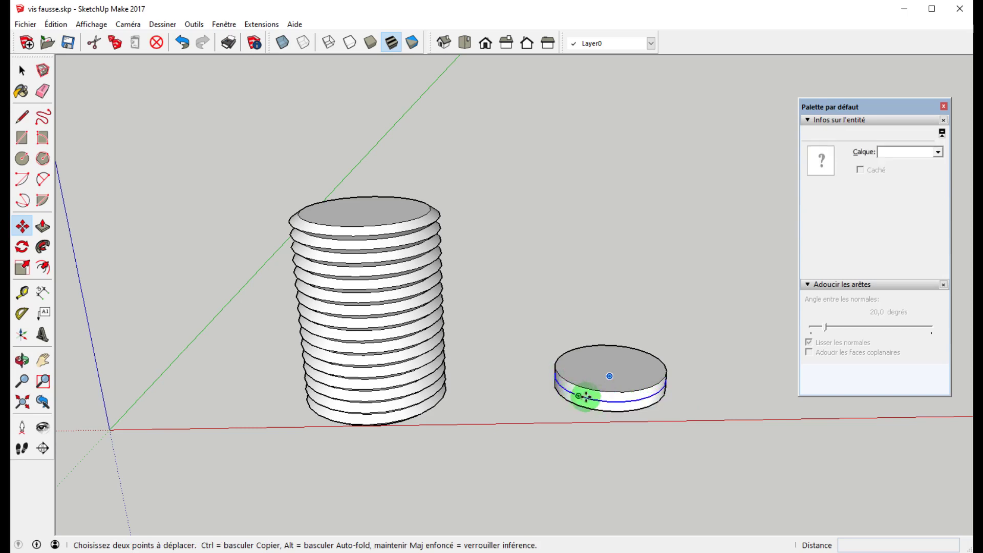
pyautogui.click(618, 403)
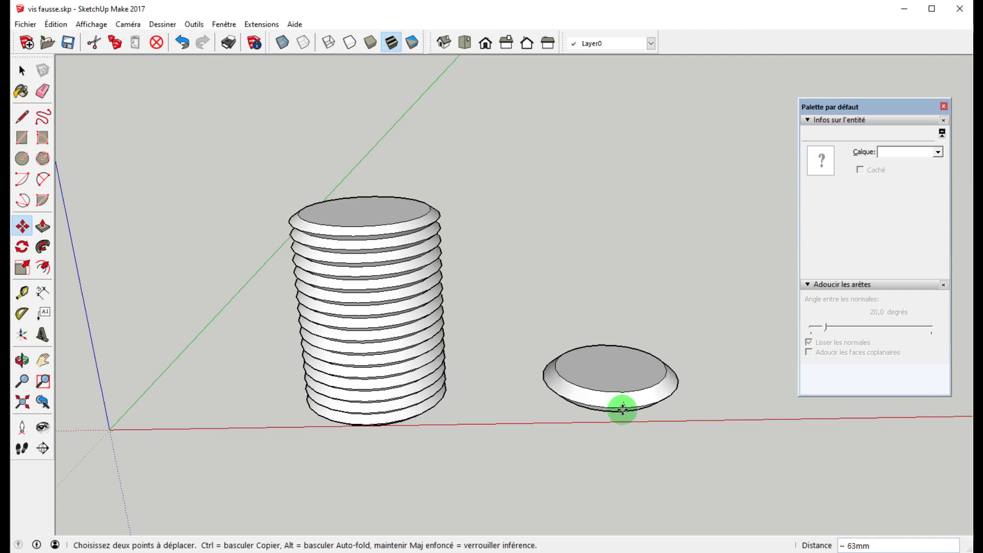
pyautogui.click(622, 408)
pyautogui.moveTo(706, 446); pyautogui.dragTo(614, 349, button='middle')
pyautogui.moveTo(551, 313); pyautogui.dragTo(617, 321, button='middle')
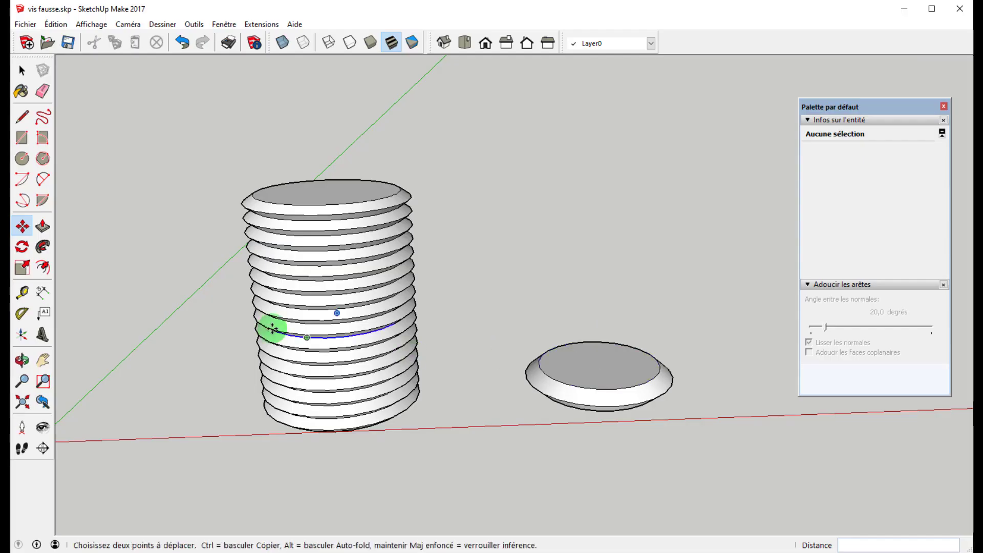
# - Window-select the bulging disk and delete it
pyautogui.press('space')
pyautogui.moveTo(496, 306); pyautogui.dragTo(736, 463)
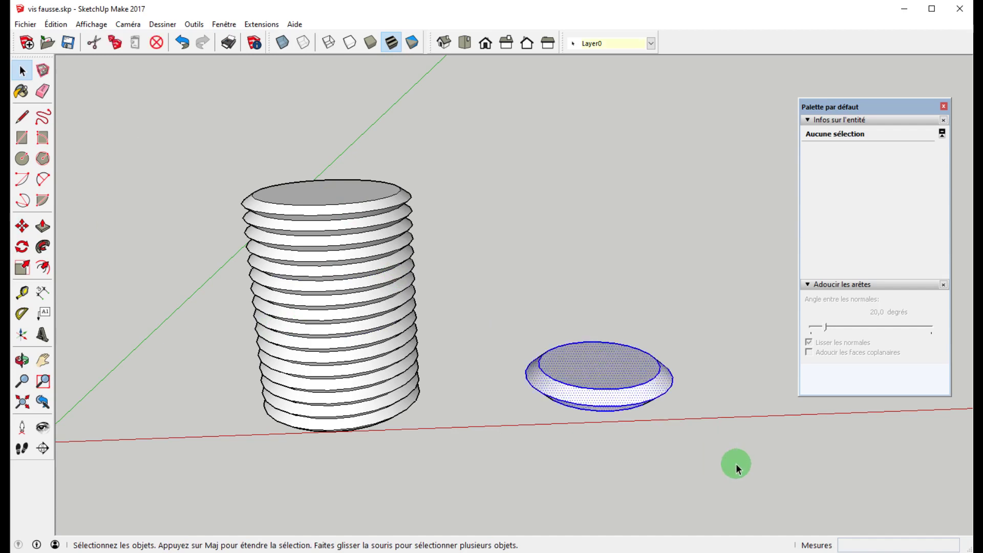
pyautogui.press('Delete')
pyautogui.keyDown('shift'); pyautogui.moveTo(491, 315); pyautogui.dragTo(637, 394, button='middle'); pyautogui.keyUp('shift')
# - Pull the threaded body's top face up 326mm into a smooth shank
pyautogui.press('p')
pyautogui.click(513, 288)
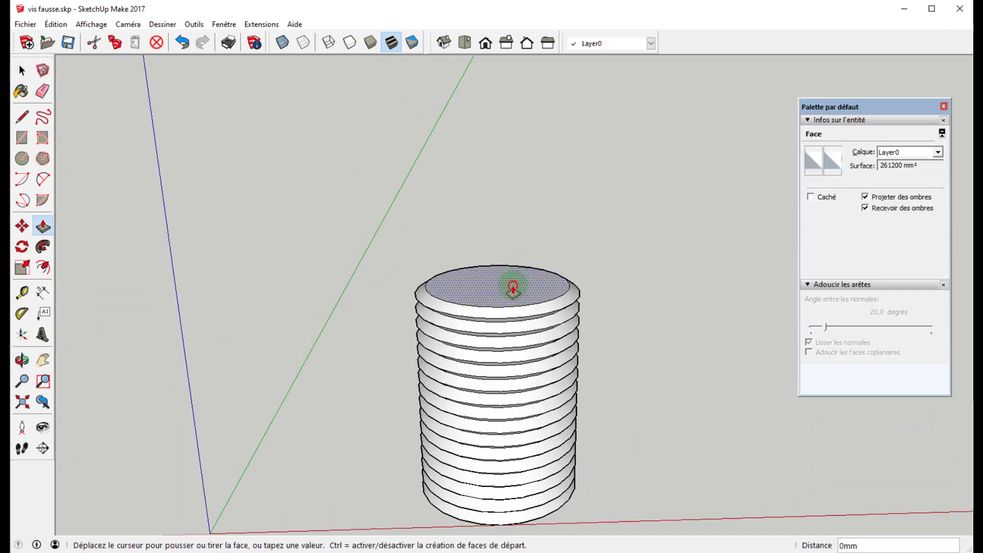
pyautogui.click(508, 211)
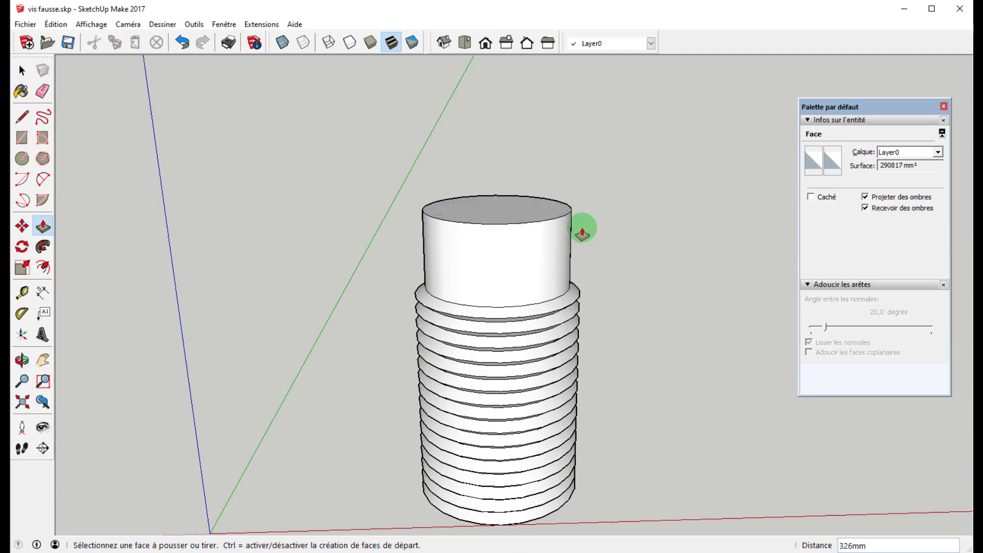
pyautogui.moveTo(693, 210)
pyautogui.mouseDown(button='middle')
pyautogui.moveTo(682, 292)
pyautogui.moveTo(695, 225)
pyautogui.moveTo(649, 248)
pyautogui.moveTo(644, 324)
pyautogui.mouseUp(button='middle')
# - Draw an upright rectangular profile from the shank's top-face centre out along the red axis
pyautogui.press('l')
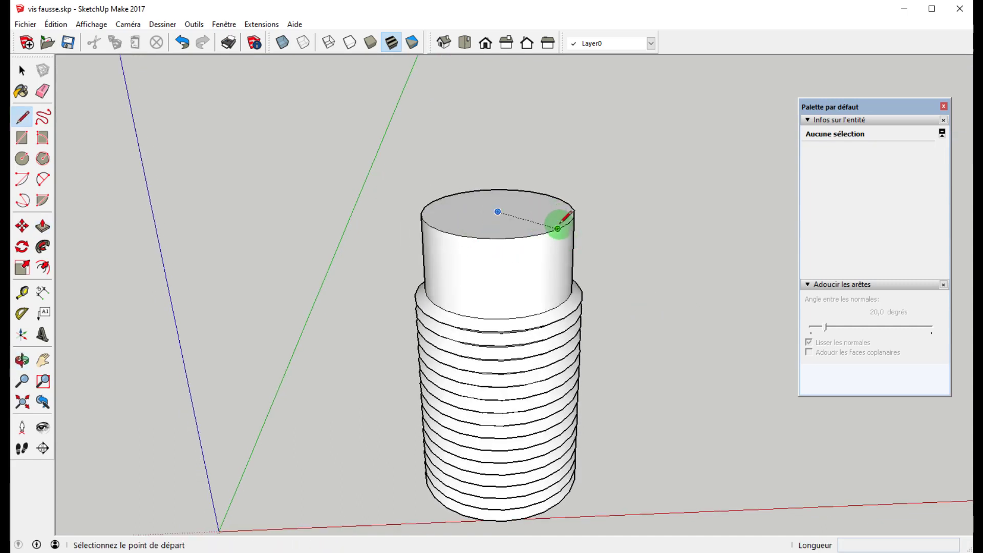
pyautogui.click(497, 211)
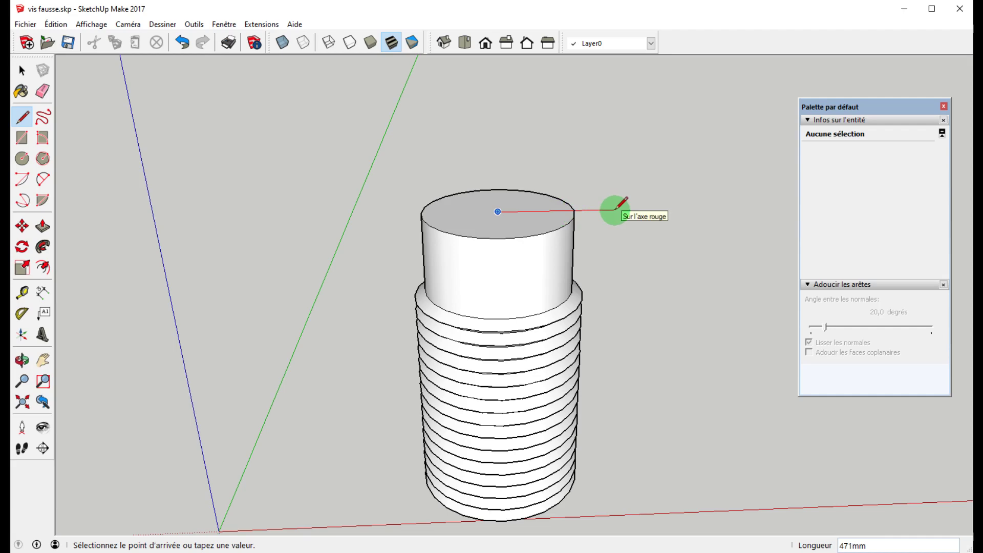
pyautogui.moveTo(614, 209); pyautogui.dragTo(614, 228, button='middle')
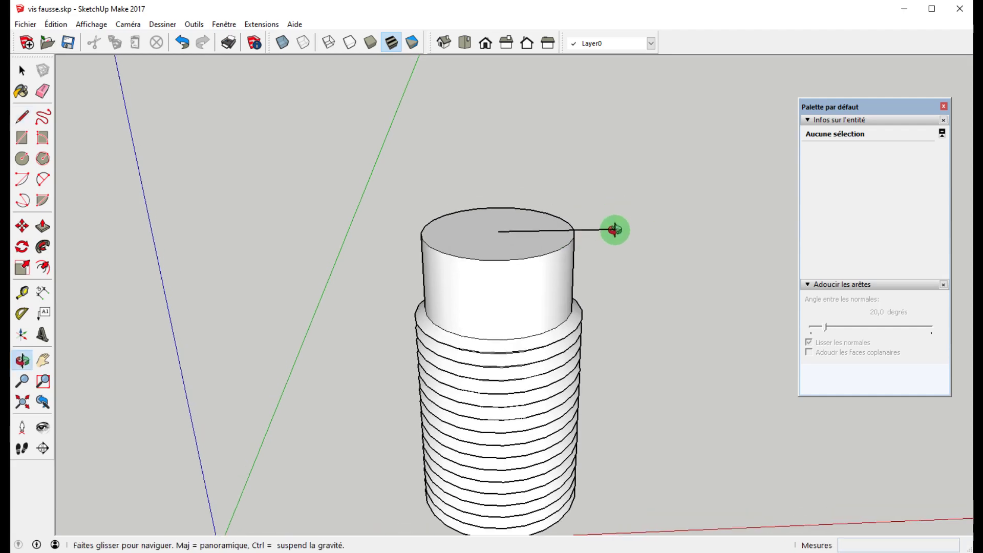
pyautogui.click(614, 224)
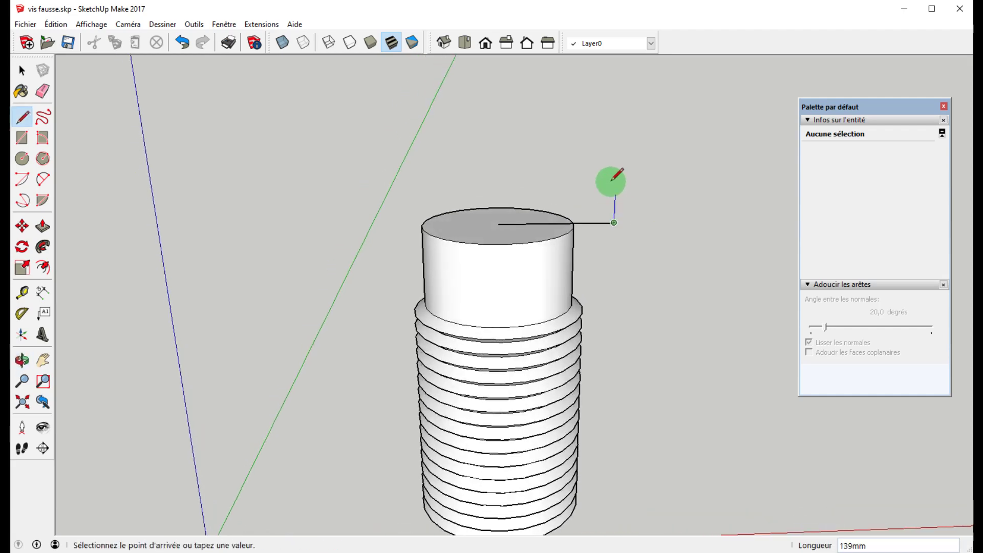
pyautogui.click(616, 148)
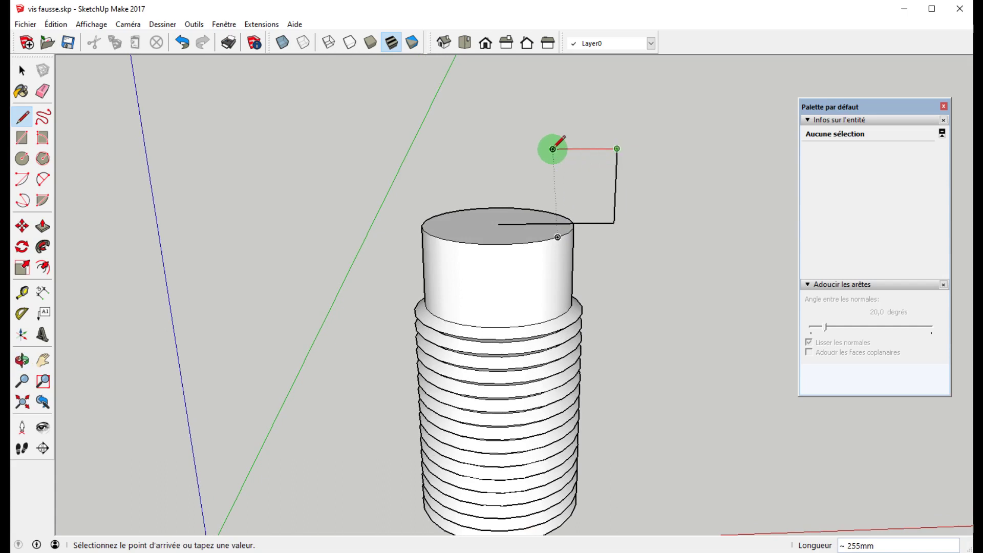
pyautogui.click(496, 149)
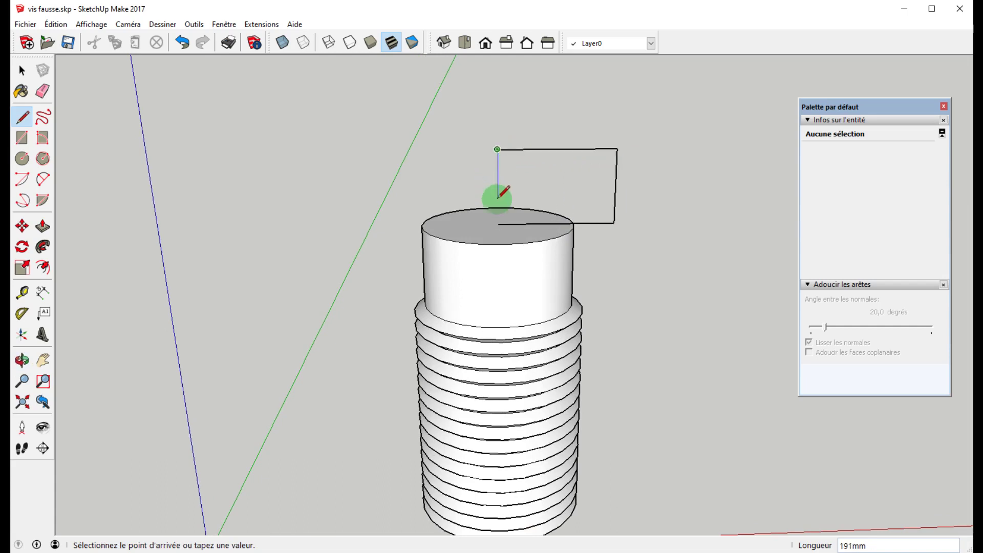
pyautogui.click(497, 224)
pyautogui.moveTo(604, 159); pyautogui.dragTo(585, 185, button='middle')
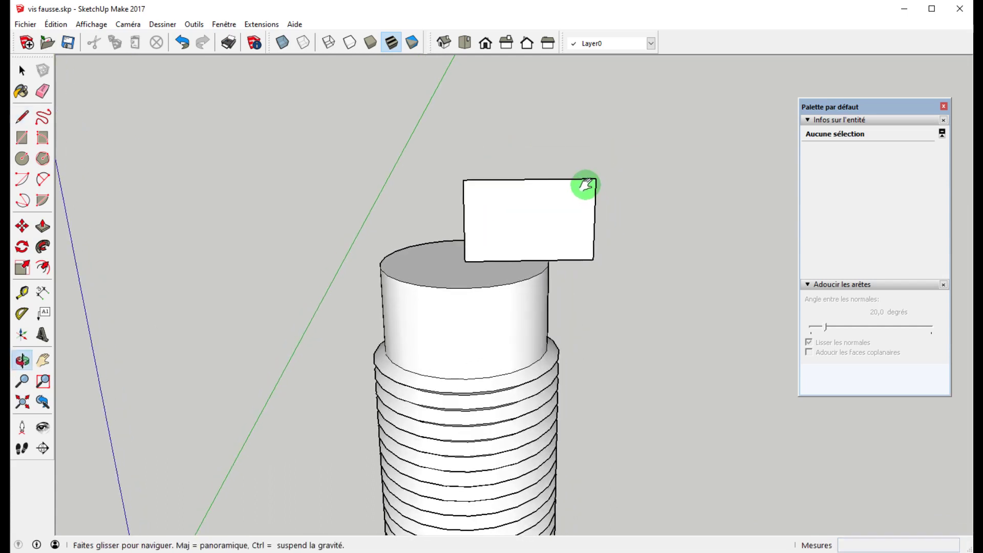
pyautogui.scroll(8, 583, 190)
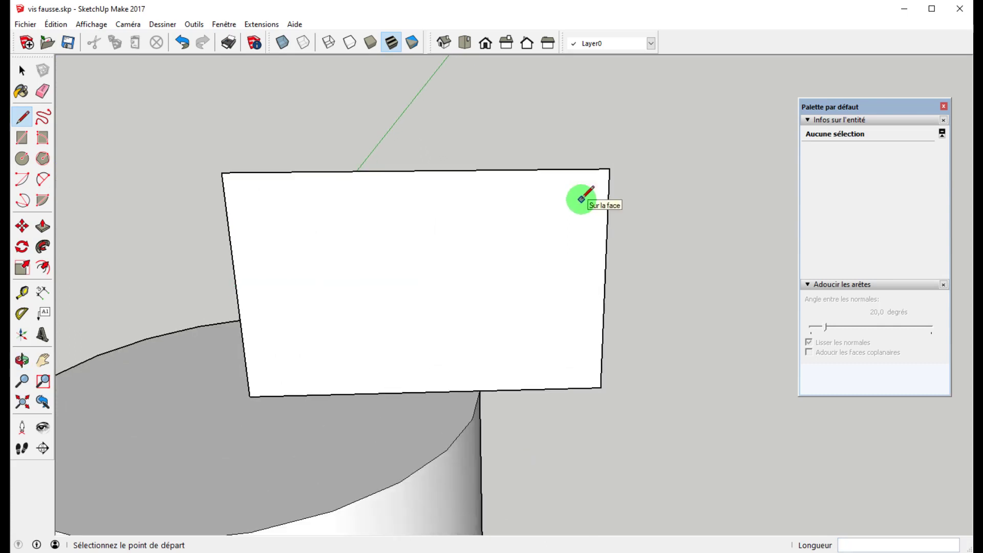
# - Round the profile's outer top corner with a 2 Point Arc
pyautogui.press('a')
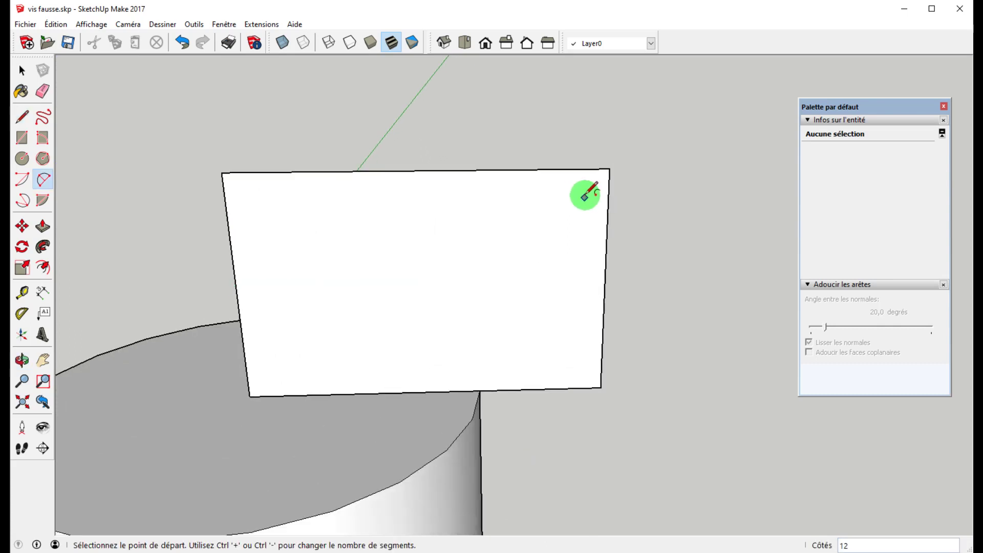
pyautogui.click(577, 168)
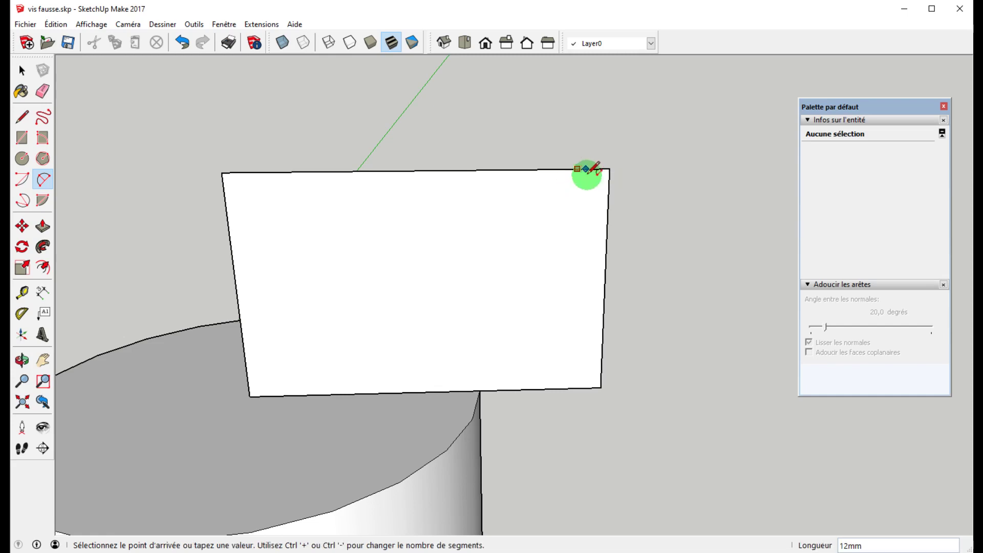
pyautogui.click(608, 200)
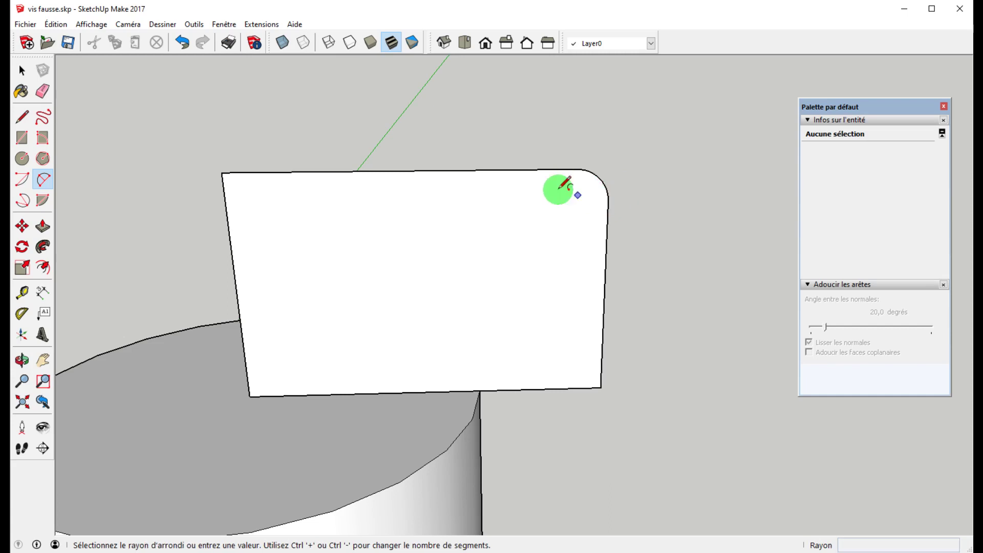
# - Sweep the rounded profile around the shank's top face with Follow Me to form the head
pyautogui.moveTo(599, 220); pyautogui.dragTo(546, 227, button='middle')
pyautogui.press('space')
pyautogui.click(423, 307)
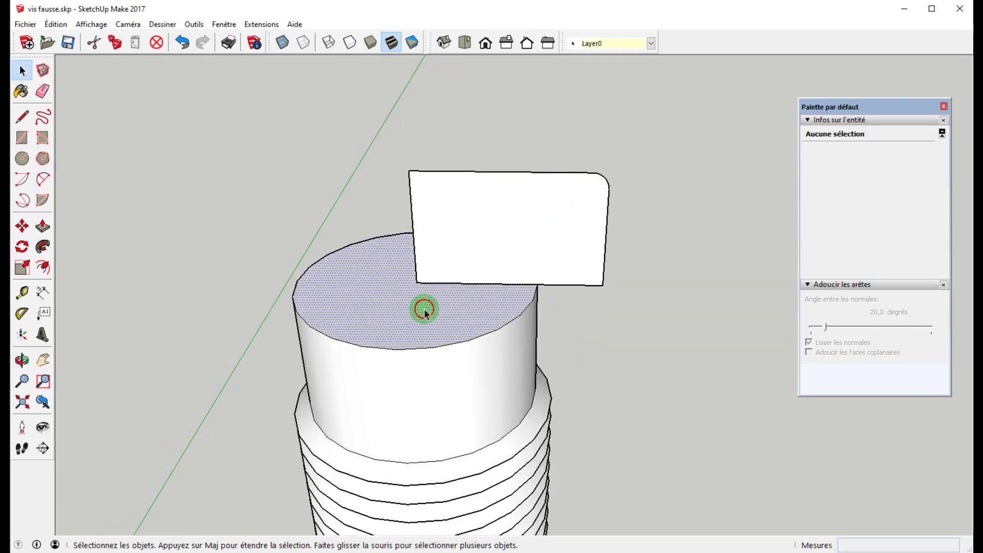
pyautogui.click(43, 247)
pyautogui.click(510, 267)
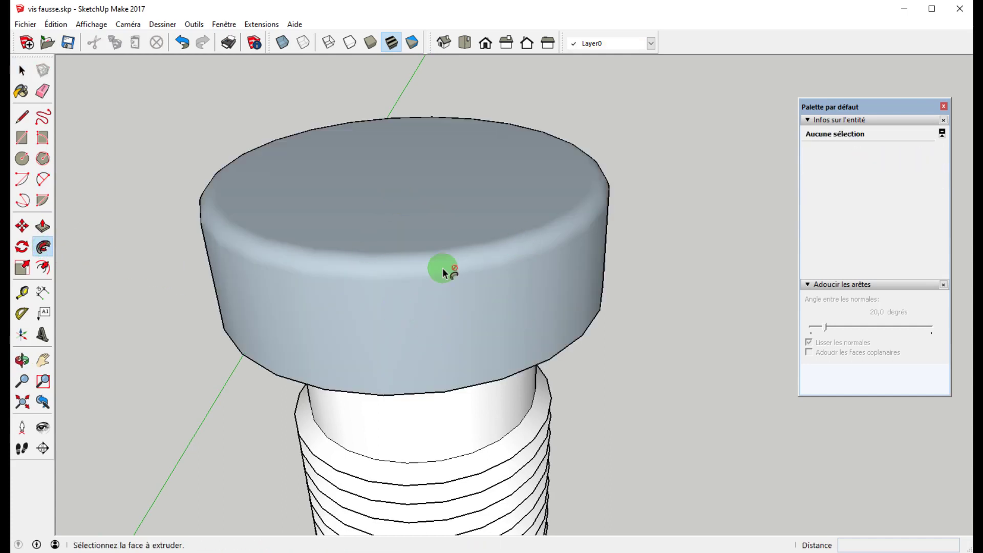
# - Reverse the head's faces with Inverser les faces so they face outward
pyautogui.press('space')
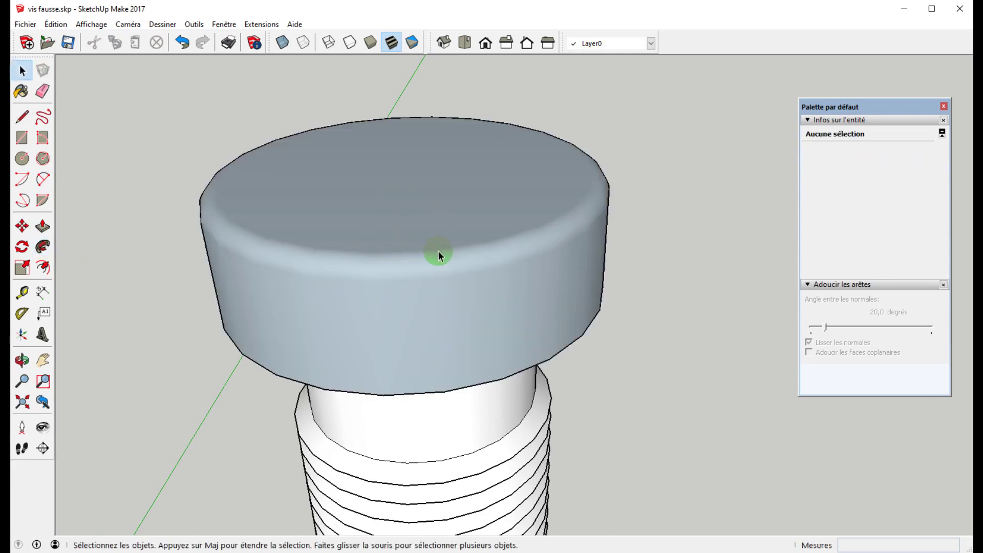
pyautogui.rightClick(456, 282)
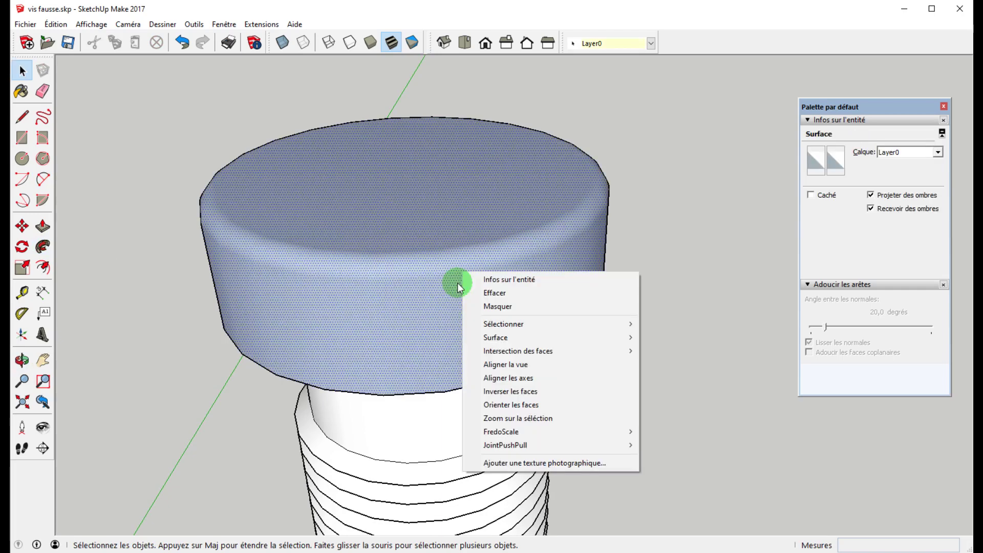
pyautogui.click(512, 392)
# - Draw a line along the head's underside edge to restore the underside face
pyautogui.moveTo(637, 351)
pyautogui.mouseDown(button='middle')
pyautogui.moveTo(562, 344)
pyautogui.moveTo(563, 188)
pyautogui.moveTo(608, 283)
pyautogui.moveTo(616, 266)
pyautogui.mouseUp(button='middle')
pyautogui.press('l')
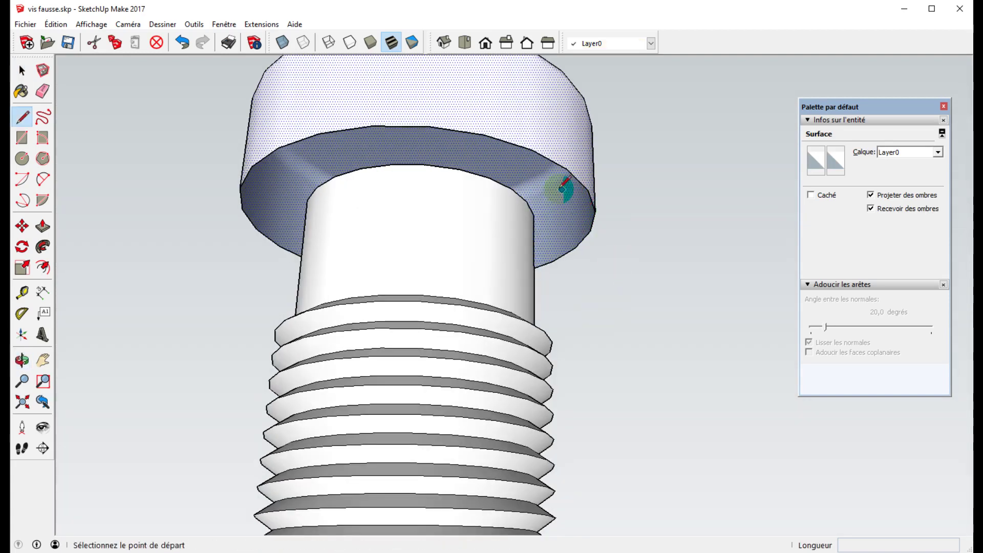
pyautogui.click(484, 135)
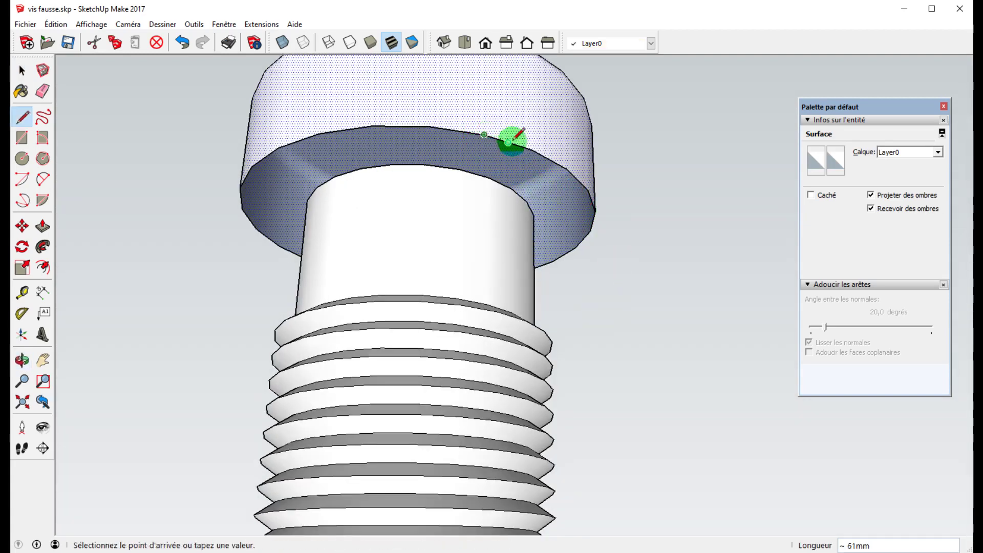
pyautogui.click(531, 148)
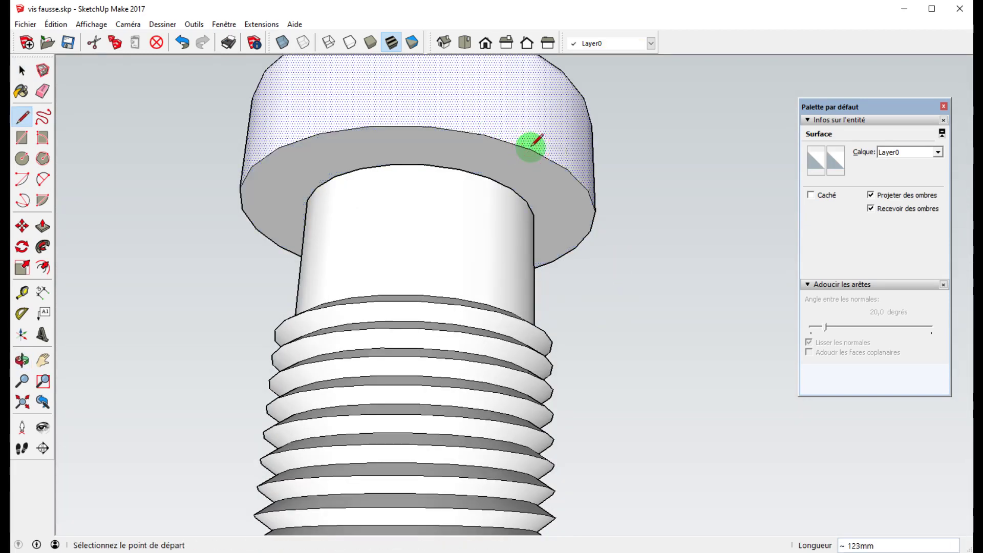
pyautogui.press('space')
pyautogui.click(639, 149)
pyautogui.moveTo(599, 132); pyautogui.dragTo(546, 316, button='middle')
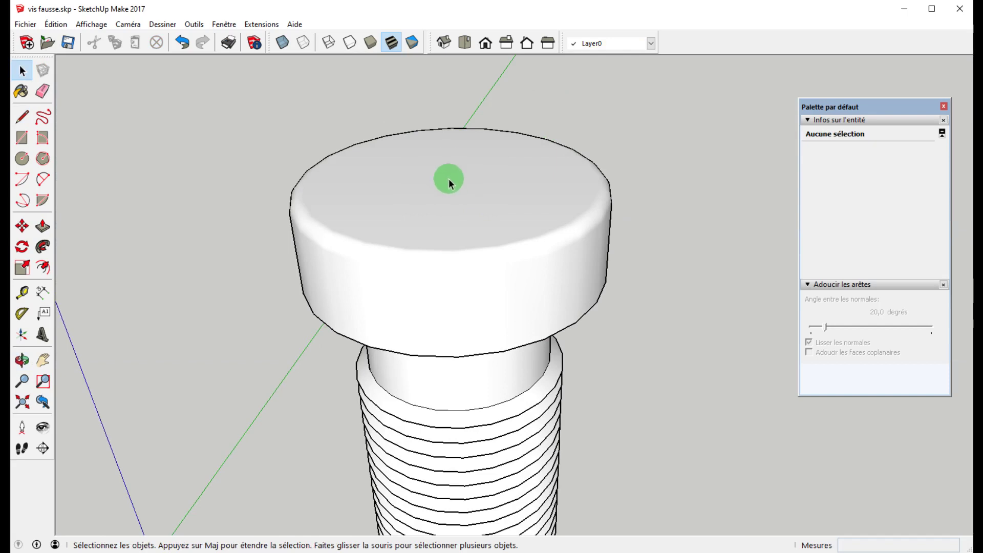
# - Pick the 6-sided Polygon tool and zoom out to view the screw head from above
pyautogui.click(44, 161)
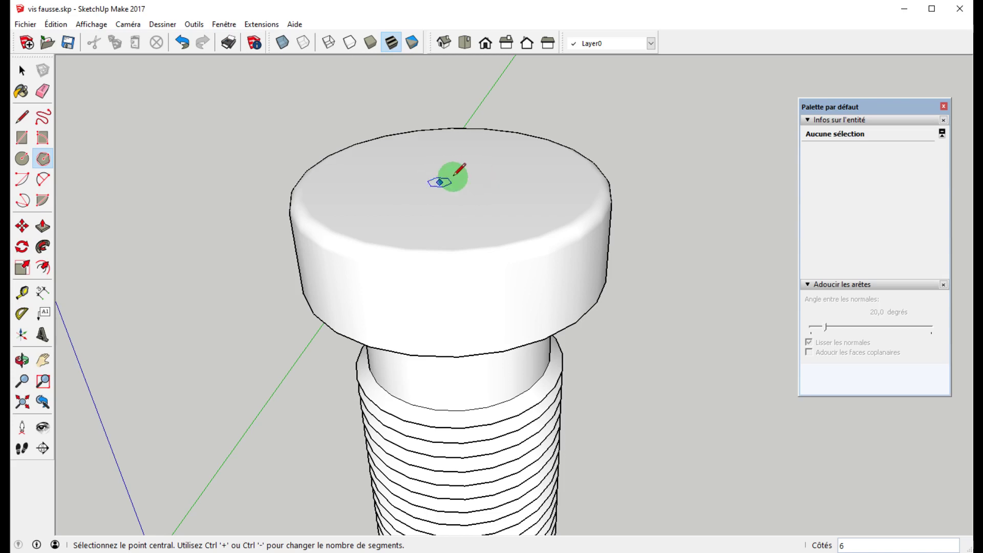
pyautogui.scroll(-2, 448, 194)
pyautogui.moveTo(439, 201); pyautogui.dragTo(462, 155, button='middle')
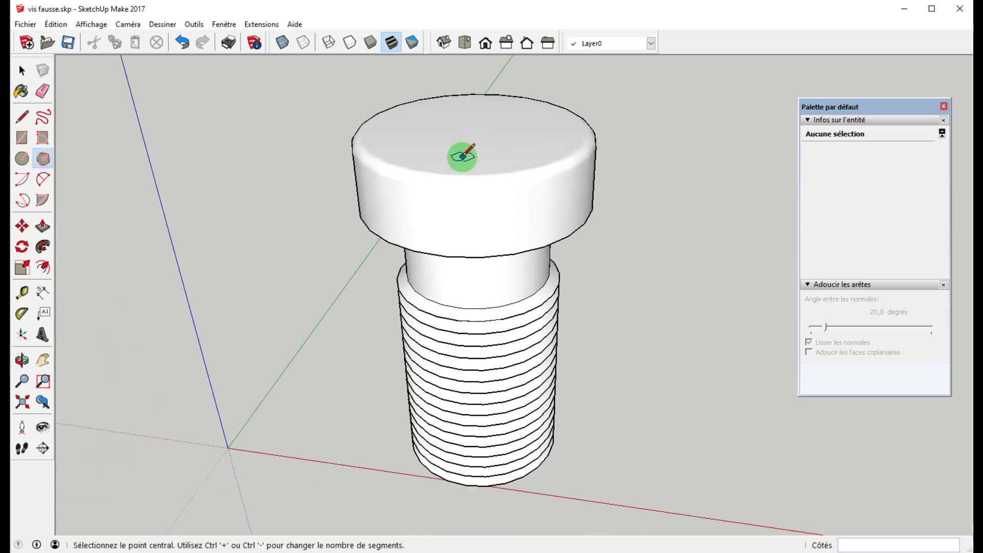
# - Run a Tape Measure guide from the blue axis to the centre of the screw's bottom face
pyautogui.press('t')
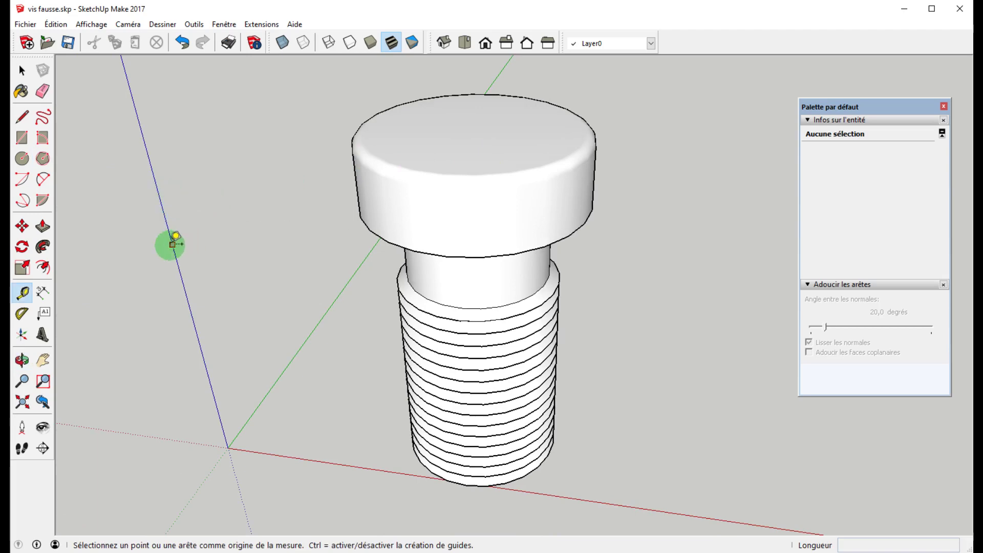
pyautogui.click(172, 243)
pyautogui.moveTo(394, 399); pyautogui.dragTo(450, 358, button='middle')
pyautogui.moveTo(345, 405); pyautogui.dragTo(487, 265, button='middle')
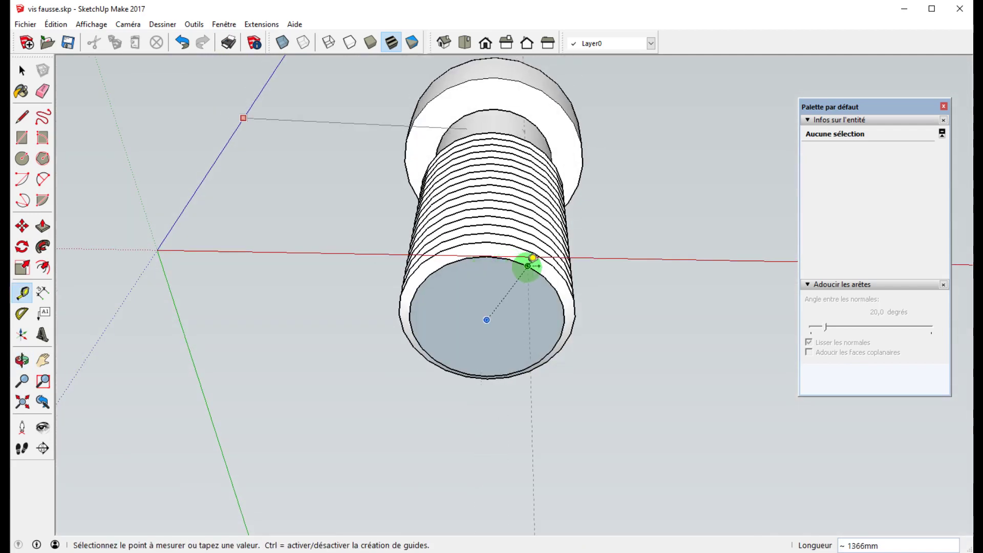
pyautogui.click(486, 319)
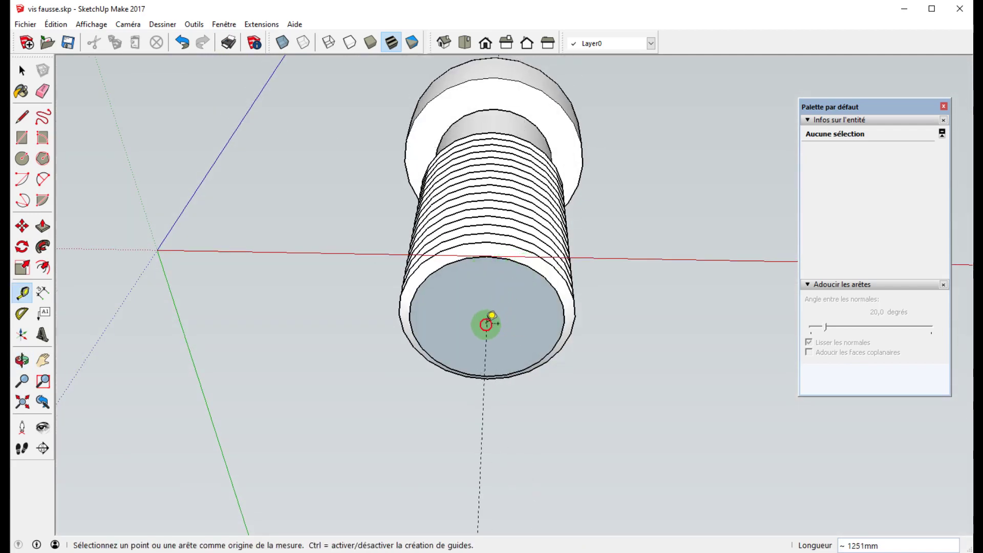
pyautogui.moveTo(555, 324); pyautogui.dragTo(502, 277, button='middle')
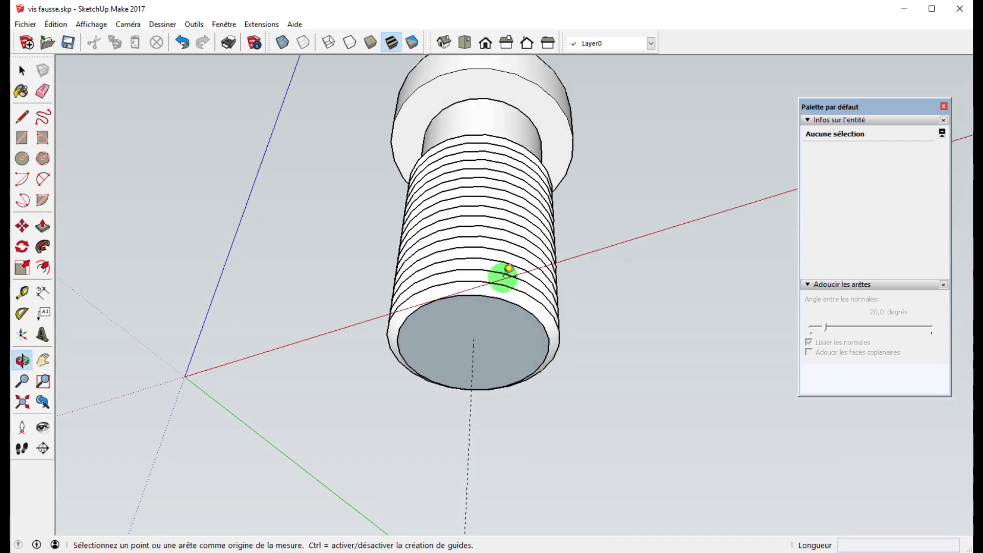
pyautogui.press('space')
pyautogui.moveTo(484, 351); pyautogui.dragTo(520, 263, button='middle')
# - Select the screw's bottom face and look along the threaded body
pyautogui.click(490, 332)
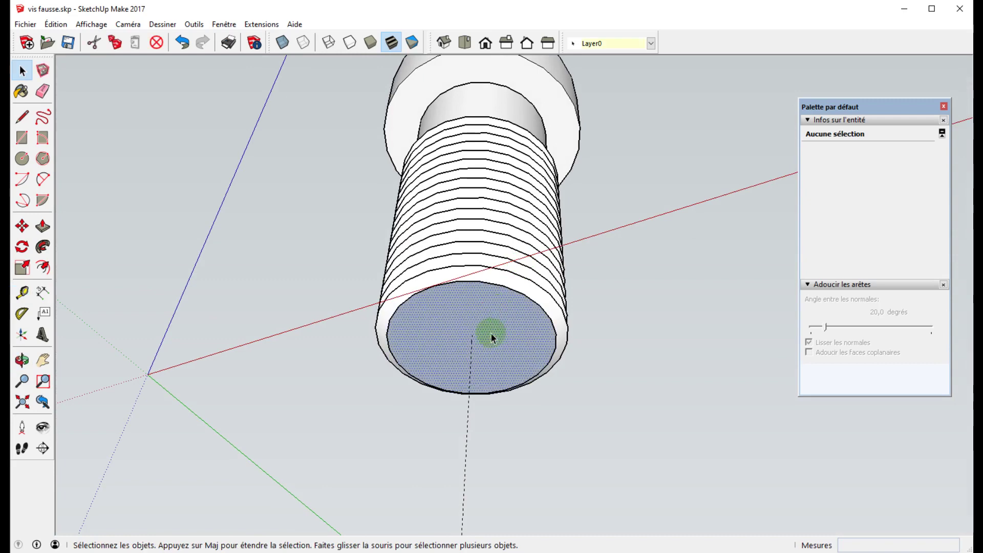
pyautogui.keyDown('shift'); pyautogui.click(490, 333); pyautogui.keyUp('shift')
pyautogui.moveTo(490, 333); pyautogui.dragTo(469, 378, button='middle')
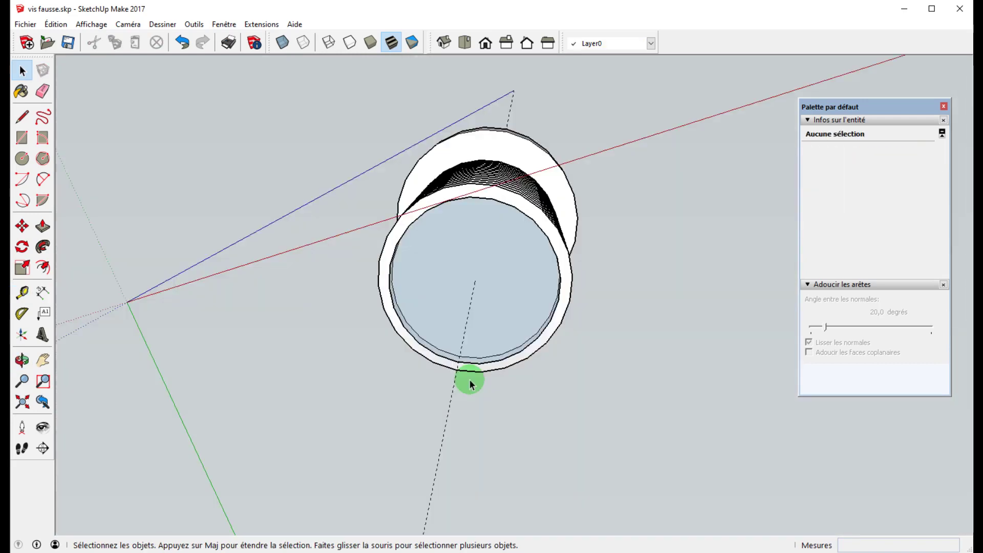
pyautogui.click(462, 265)
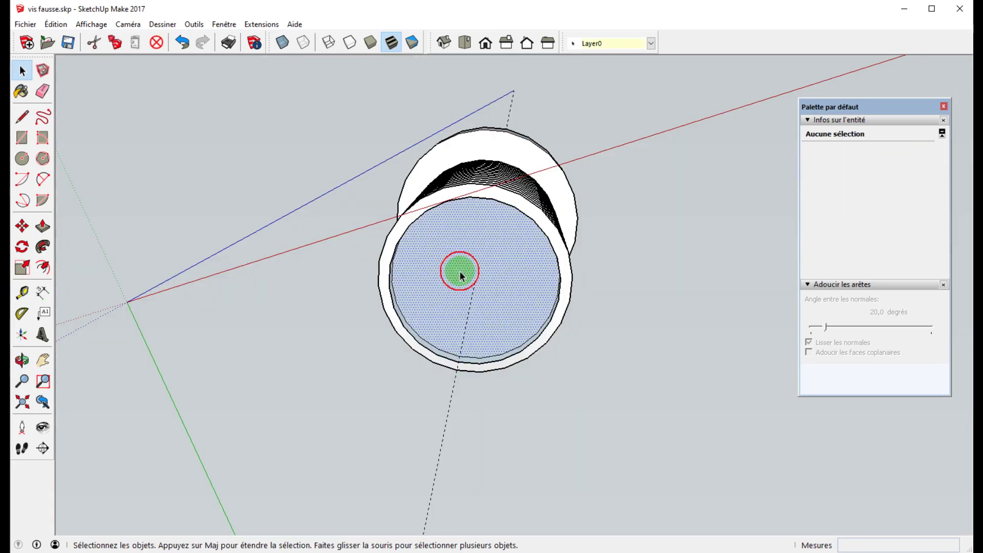
pyautogui.moveTo(463, 241); pyautogui.dragTo(571, 218, button='middle')
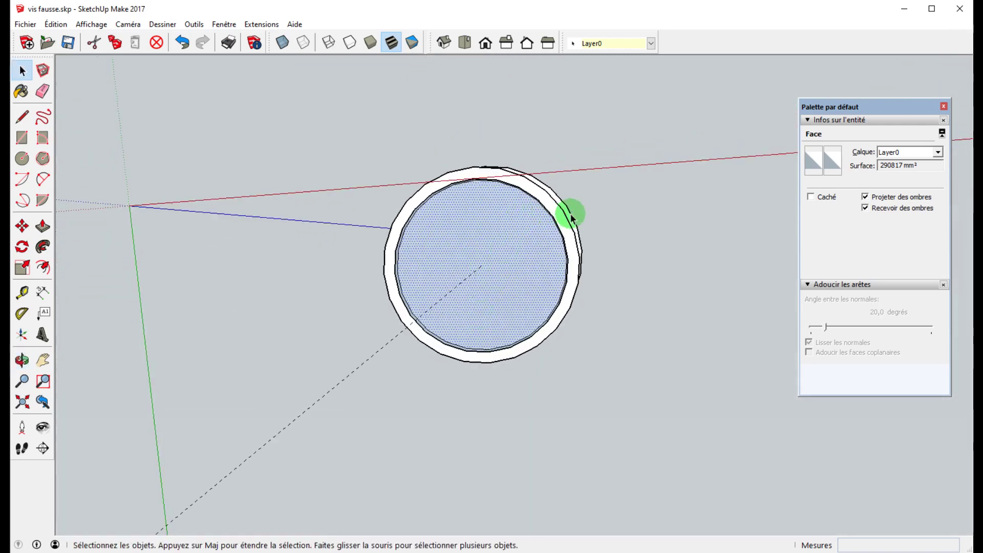
# - With X-ray on, crossing-select all 345 entities of the screw, then turn X-ray off
pyautogui.click(288, 49)
pyautogui.click(440, 279)
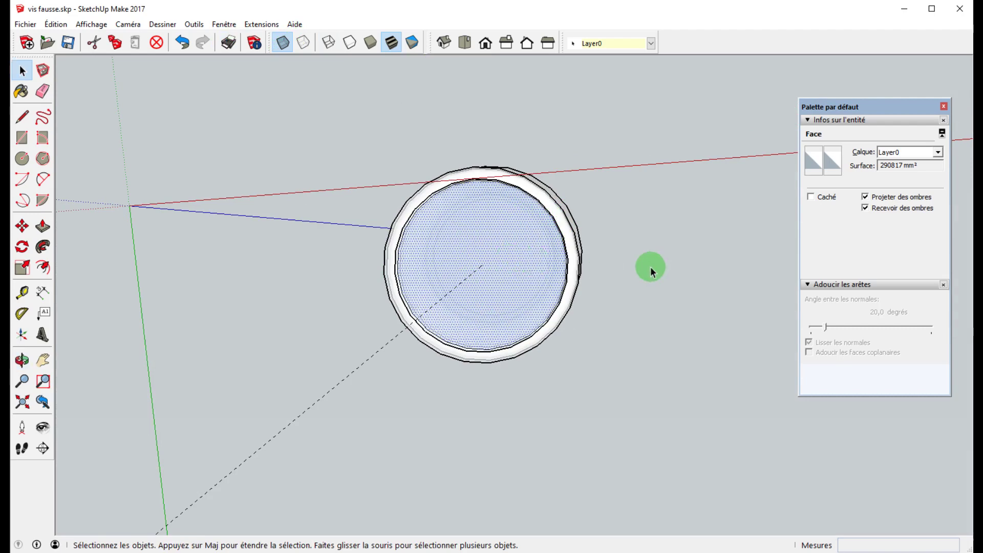
pyautogui.click(649, 266)
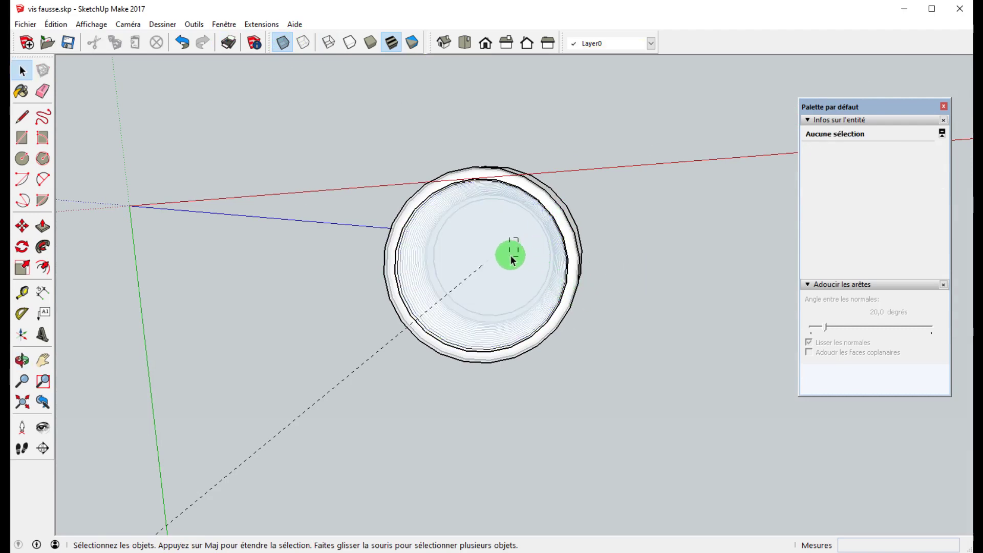
pyautogui.moveTo(504, 268); pyautogui.dragTo(503, 264)
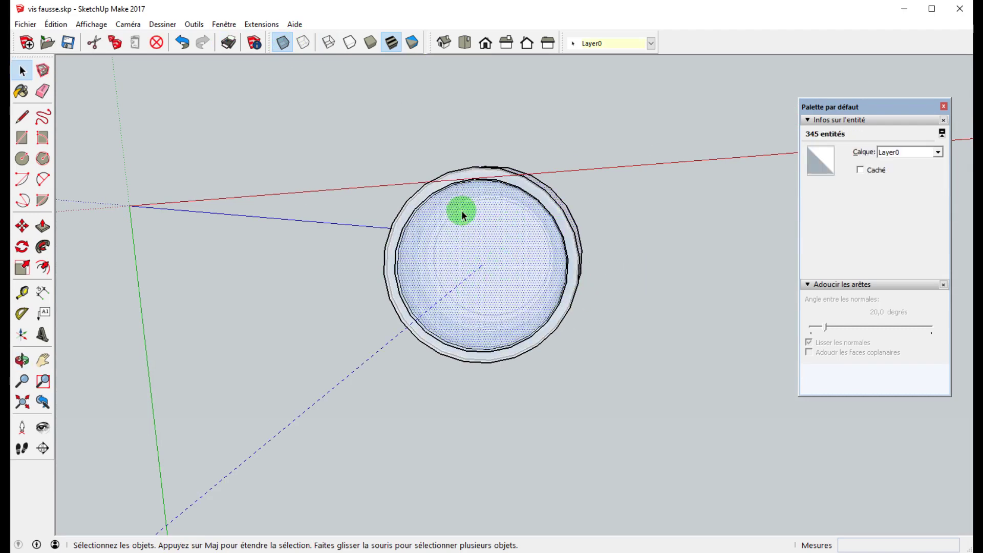
pyautogui.moveTo(462, 210); pyautogui.dragTo(516, 353, button='middle')
pyautogui.click(283, 43)
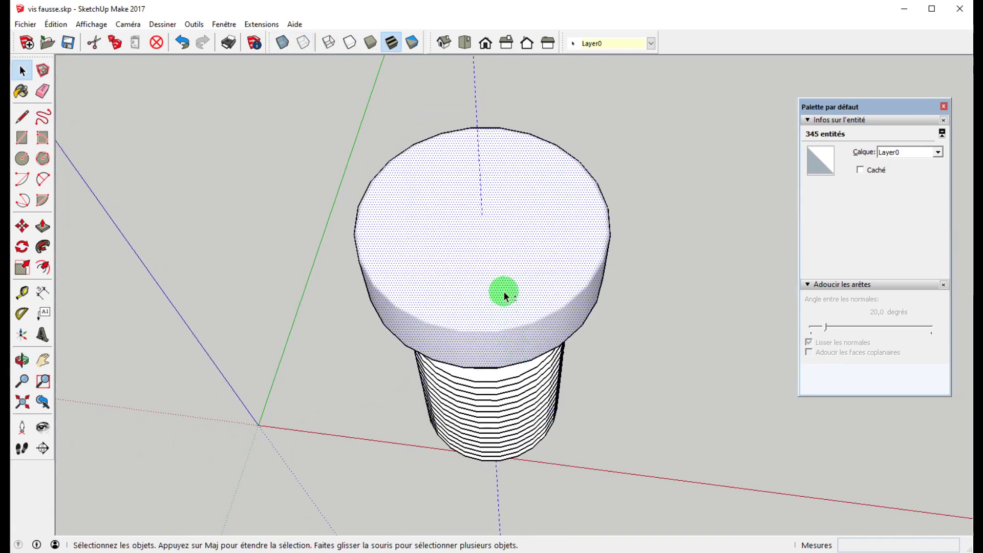
# - Deselect the head's top face and underside ring, then clear the selection
pyautogui.keyDown('shift'); pyautogui.click(493, 271); pyautogui.keyUp('shift')
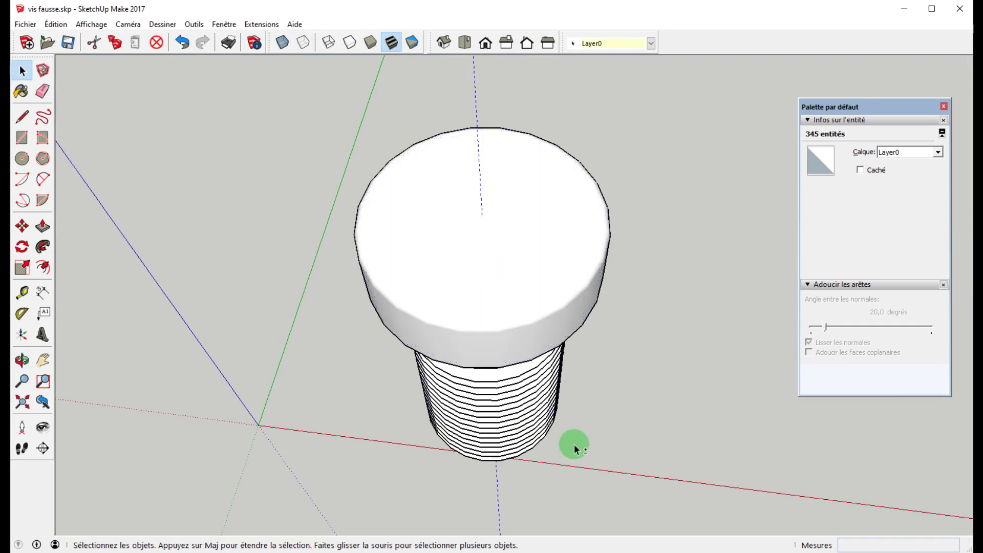
pyautogui.moveTo(572, 446); pyautogui.dragTo(578, 187, button='middle')
pyautogui.keyDown('shift'); pyautogui.click(576, 183); pyautogui.keyUp('shift')
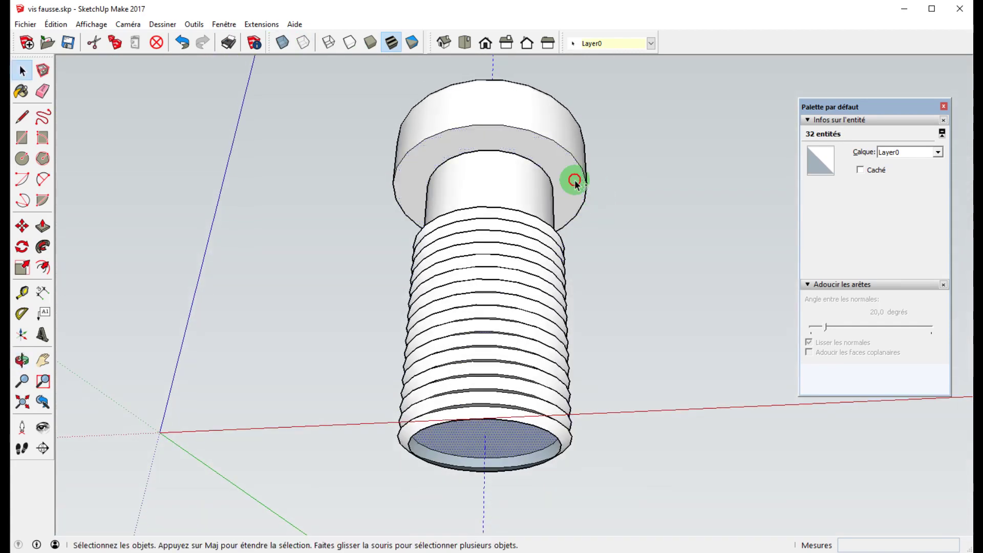
pyautogui.moveTo(646, 452); pyautogui.dragTo(642, 266, button='middle')
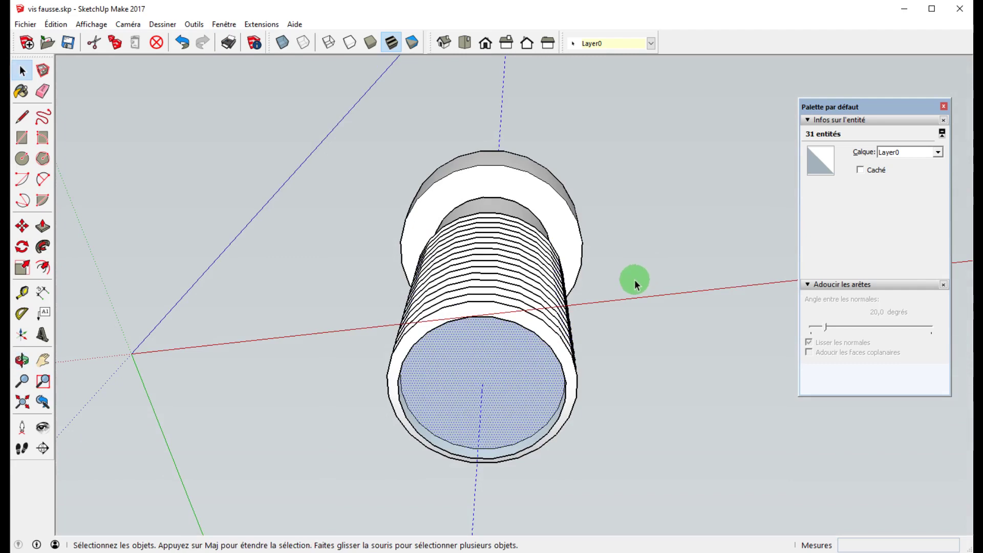
pyautogui.click(620, 313)
pyautogui.moveTo(625, 413); pyautogui.dragTo(596, 188, button='middle')
pyautogui.moveTo(604, 344); pyautogui.dragTo(597, 379, button='middle')
# - Draw a line on the bottom rim to recreate the screw's bottom face
pyautogui.press('l')
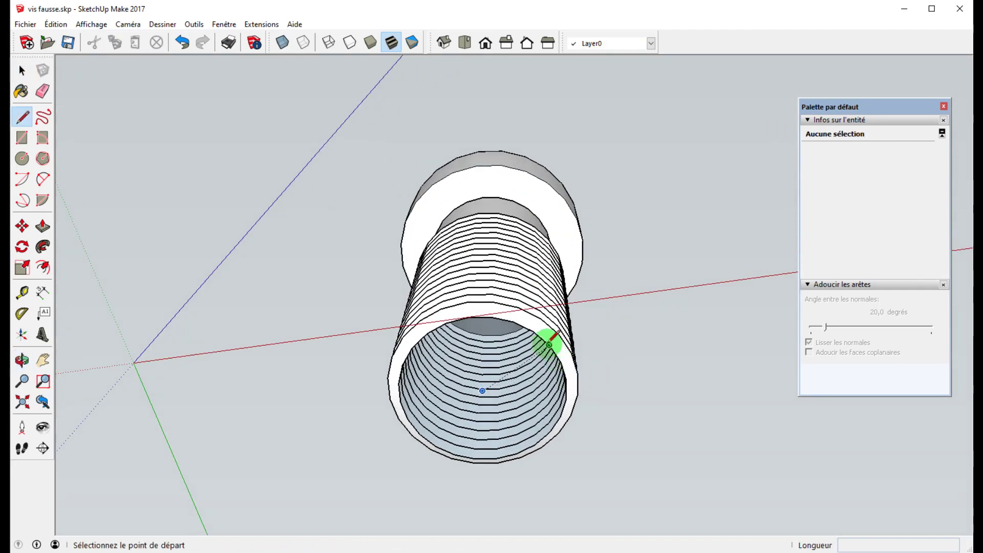
pyautogui.click(533, 332)
pyautogui.click(549, 344)
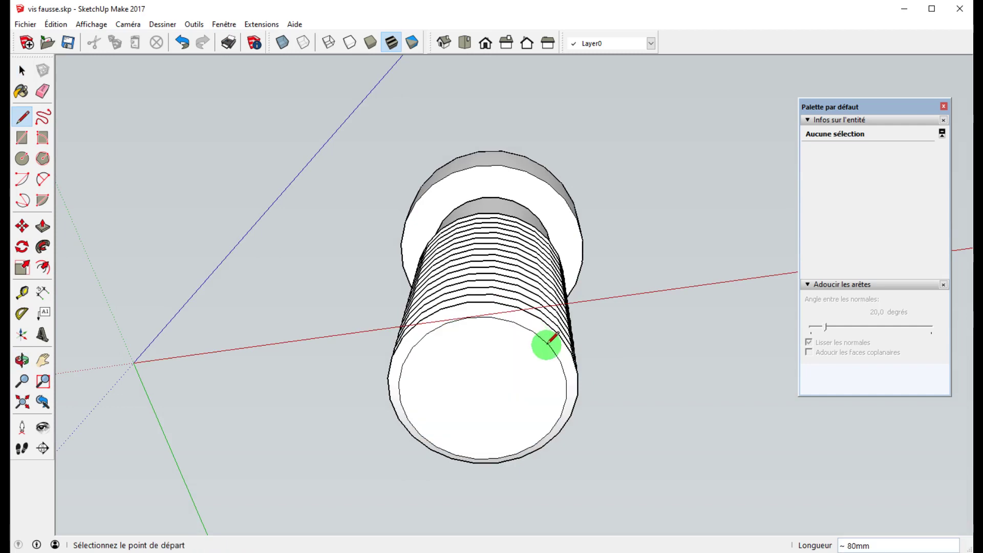
pyautogui.moveTo(620, 202); pyautogui.dragTo(632, 432, button='middle')
pyautogui.press('space')
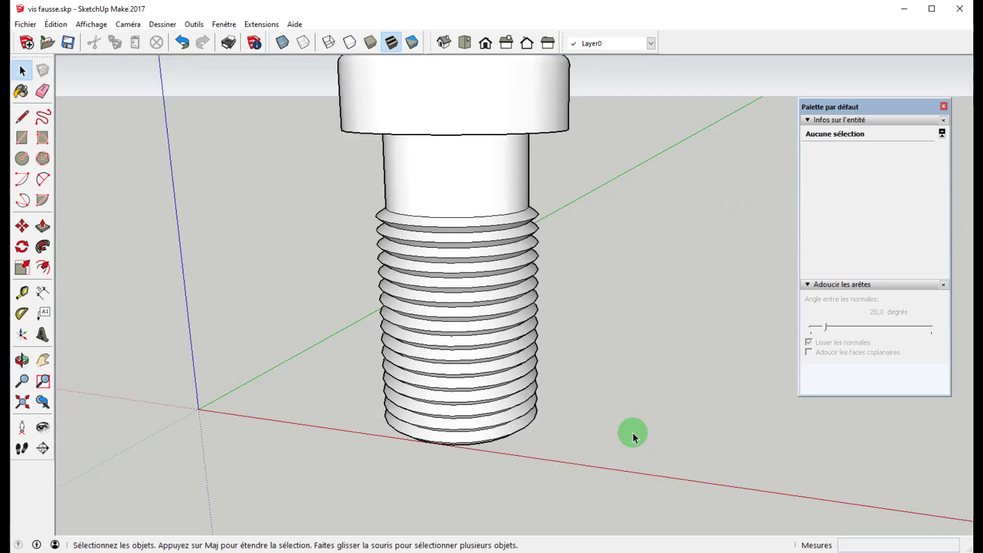
# - Draw a circle beside the screw and Push/Pull it up twice into a short cylinder
pyautogui.press('c')
pyautogui.click(644, 432)
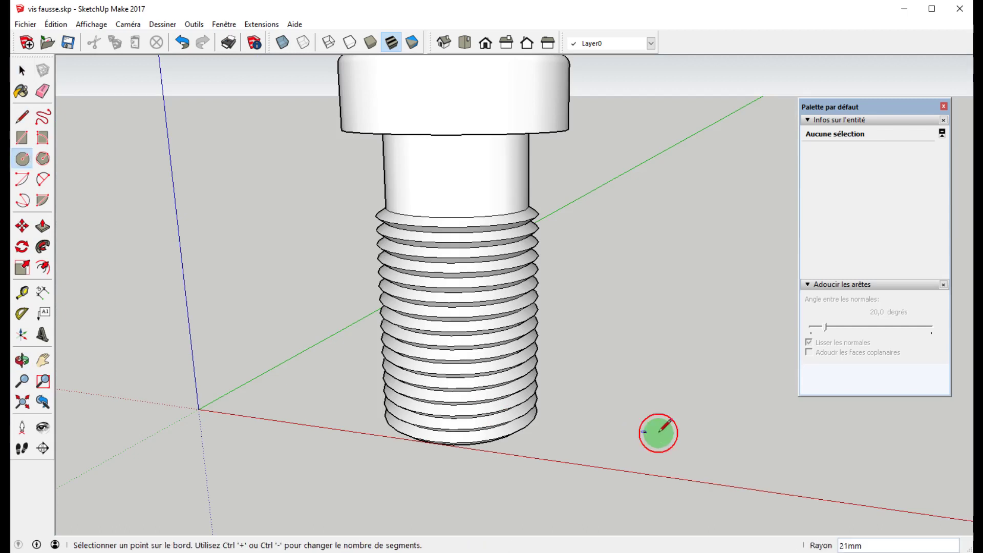
pyautogui.click(688, 434)
pyautogui.press('p')
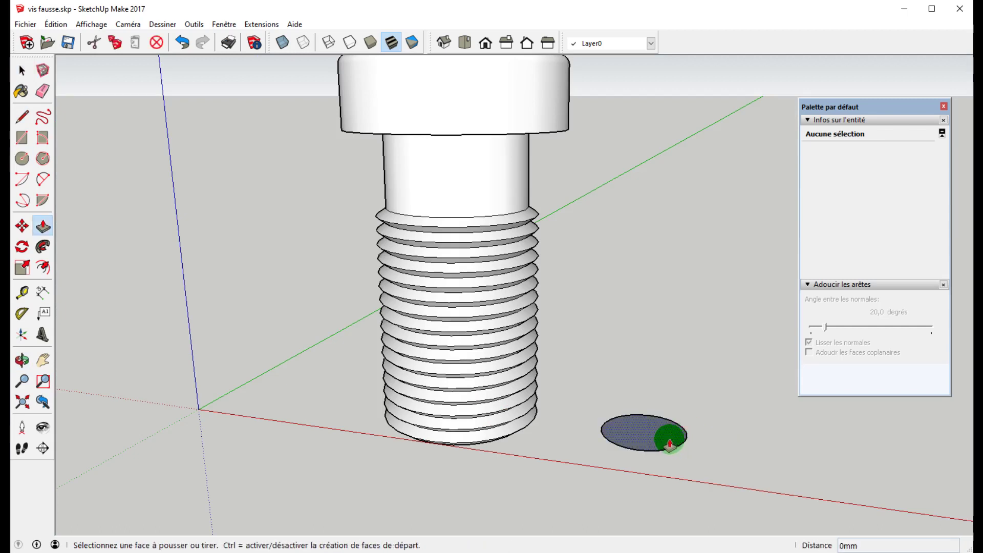
pyautogui.click(669, 438)
pyautogui.click(671, 434)
pyautogui.click(670, 434)
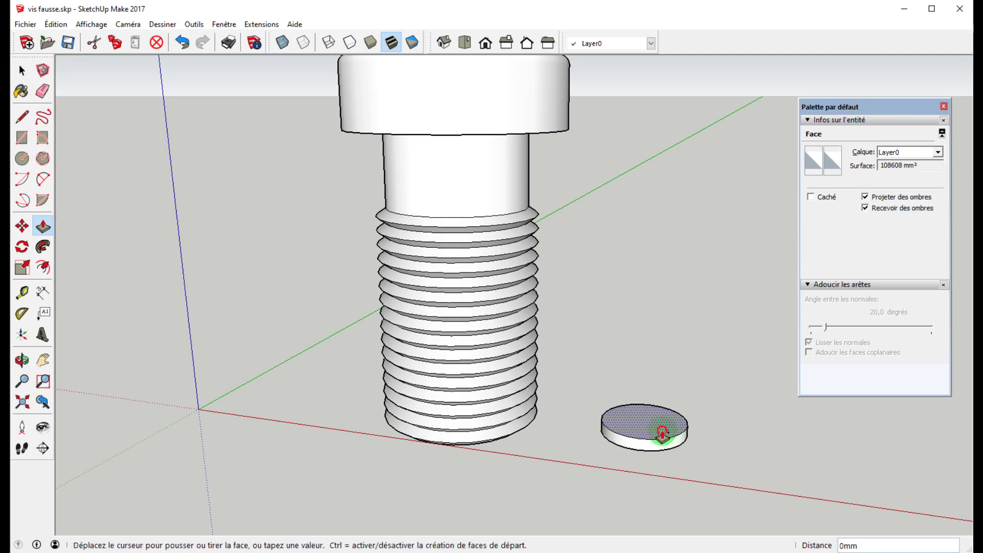
pyautogui.click(662, 435)
pyautogui.click(659, 430)
pyautogui.click(660, 429)
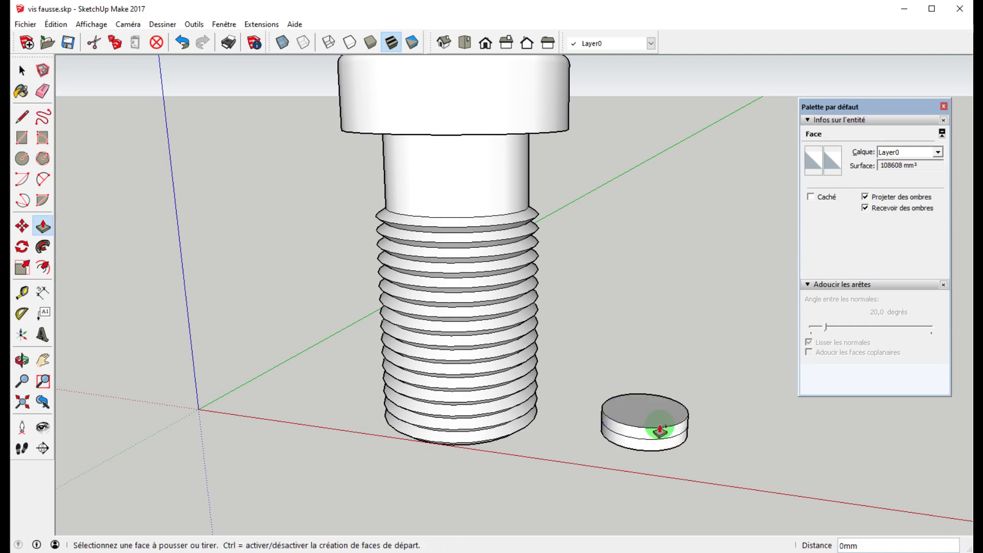
# - Move the cylinder's middle edge outward to flare it into a ring
pyautogui.press('m')
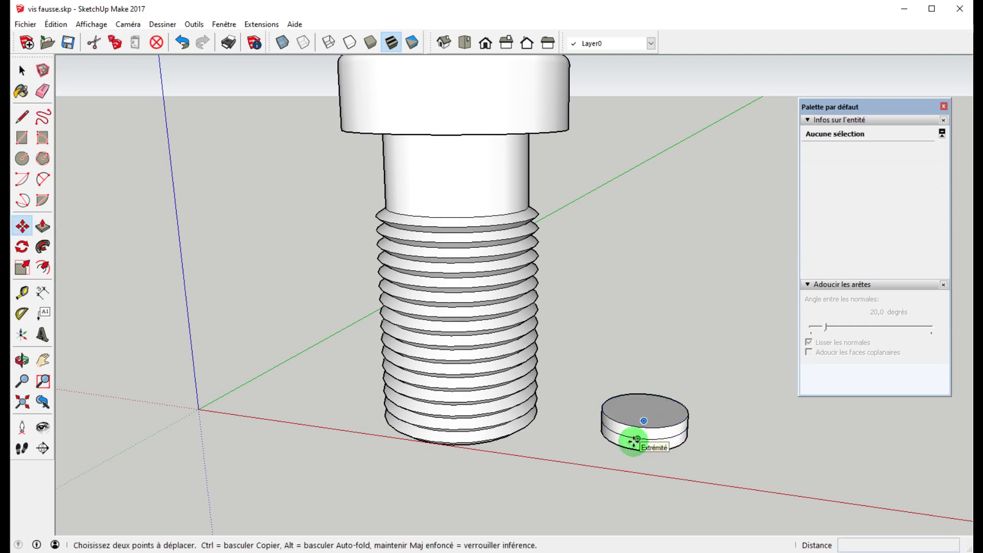
pyautogui.moveTo(636, 440); pyautogui.dragTo(645, 416)
pyautogui.press('space')
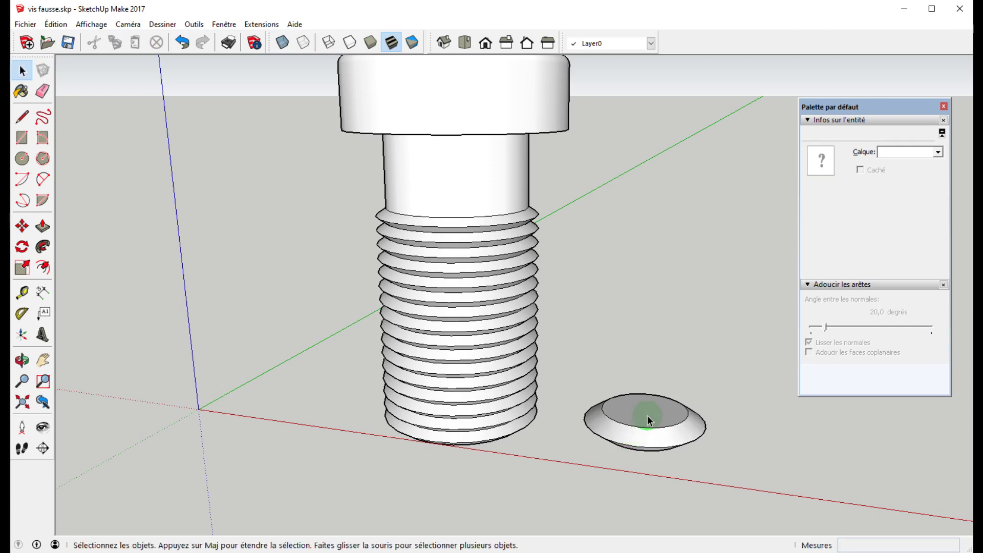
pyautogui.click(647, 415)
pyautogui.click(642, 457)
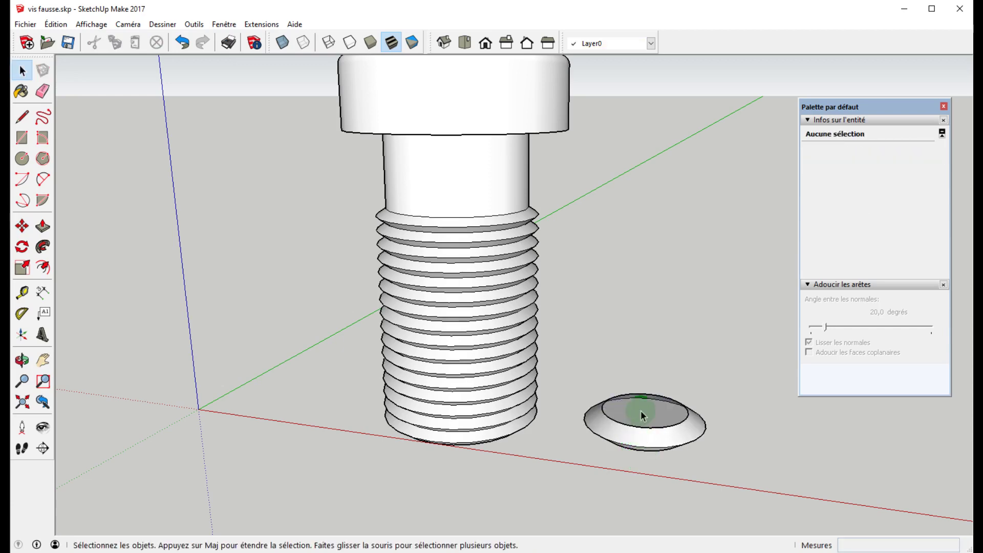
pyautogui.moveTo(640, 410)
pyautogui.mouseDown(button='middle')
pyautogui.moveTo(647, 438)
pyautogui.moveTo(640, 422)
pyautogui.mouseUp(button='middle')
# - Ctrl-Move a copy of the ring on top and array it *5 into six rings
pyautogui.moveTo(576, 374); pyautogui.dragTo(728, 493)
pyautogui.press('m')
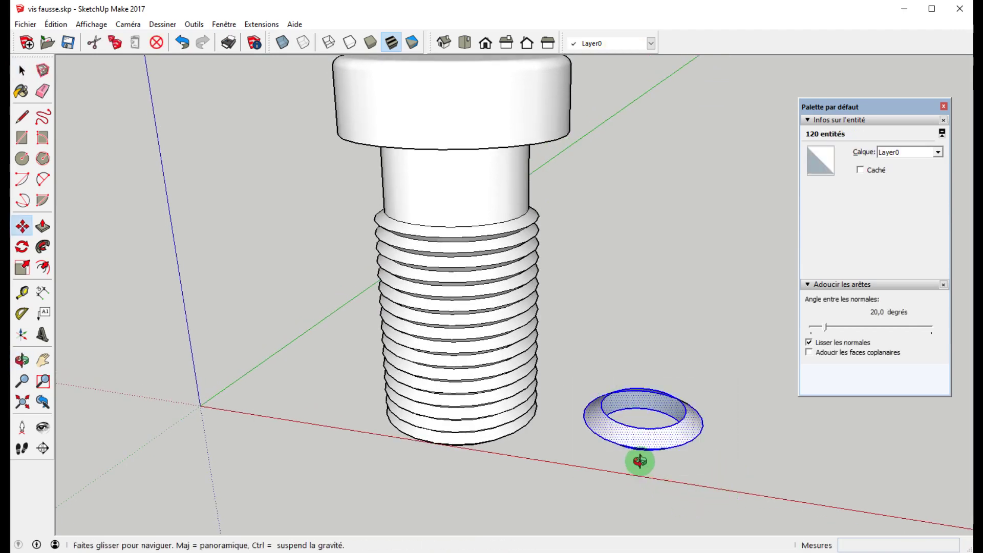
pyautogui.moveTo(638, 461); pyautogui.dragTo(661, 445, button='middle')
pyautogui.click(662, 445)
pyautogui.press('ctrl')
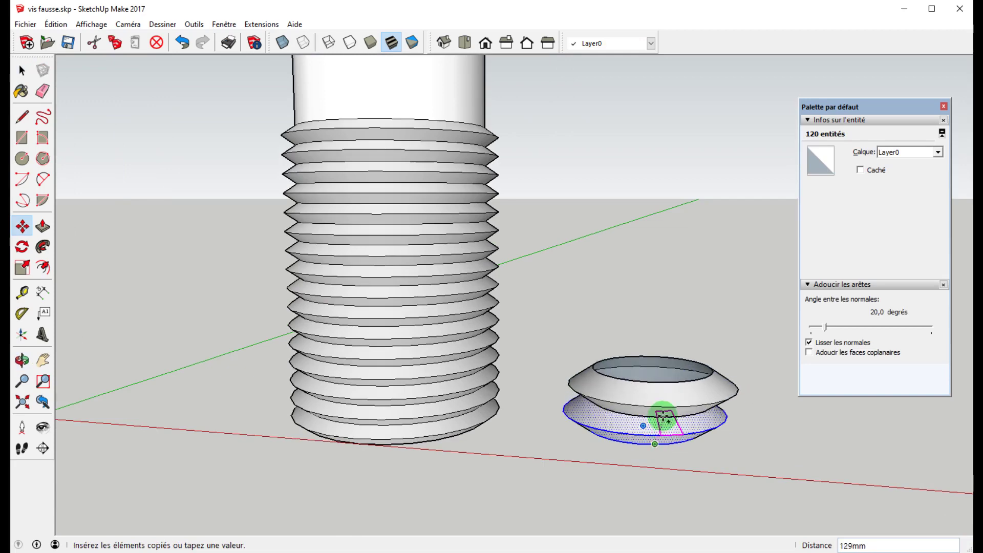
pyautogui.click(662, 412)
pyautogui.write('*')
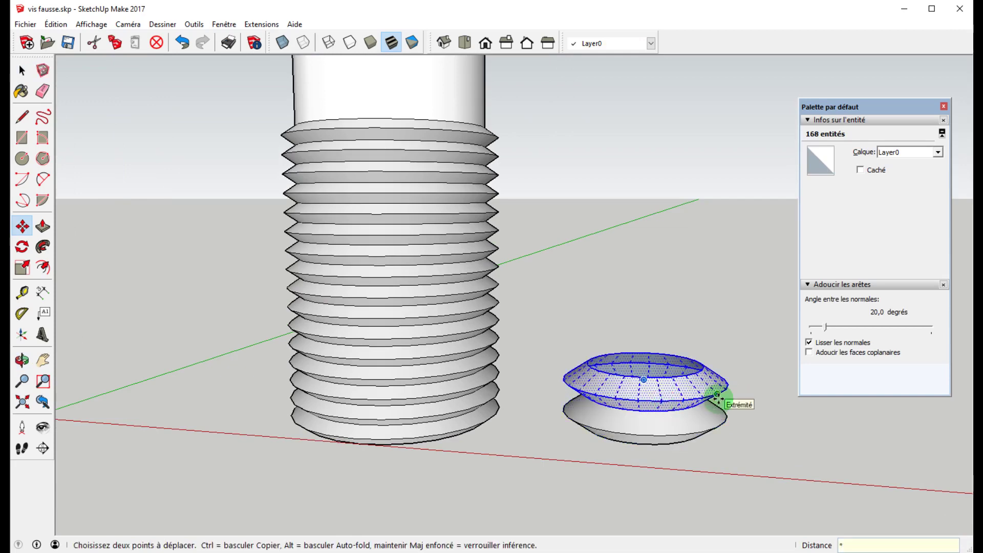
pyautogui.write('5')
pyautogui.press('Return')
pyautogui.moveTo(766, 348); pyautogui.dragTo(682, 478, button='middle')
# - Select the whole ring stack and delete it
pyautogui.press('space')
pyautogui.moveTo(651, 316)
pyautogui.mouseDown(button='middle')
pyautogui.moveTo(746, 165)
pyautogui.moveTo(659, 301)
pyautogui.mouseUp(button='middle')
pyautogui.tripleClick(658, 301)
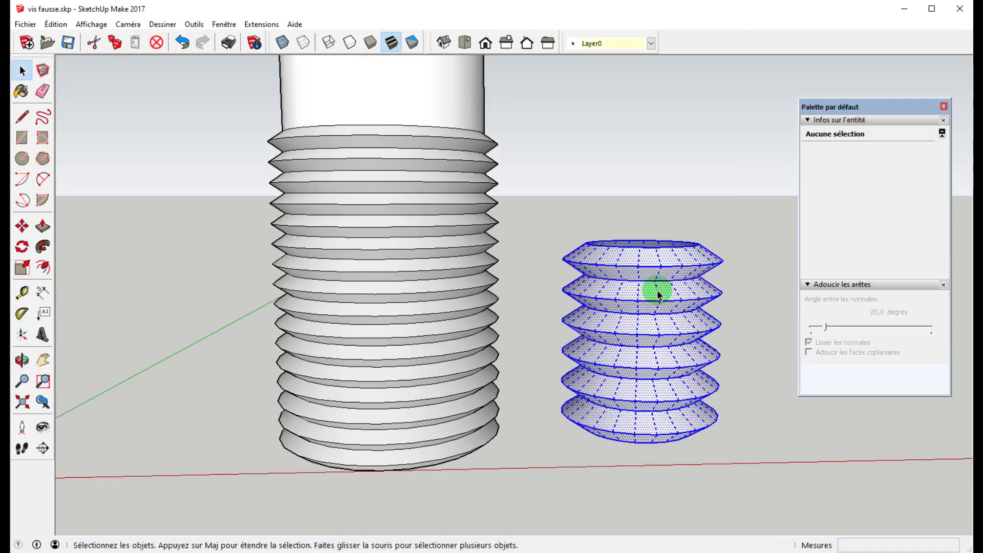
pyautogui.press('Delete')
# - Place a Tape Measure guide from the blue axis to the centre of the screw's end face
pyautogui.scroll(-5, 615, 340)
pyautogui.moveTo(520, 275); pyautogui.dragTo(510, 494, button='middle')
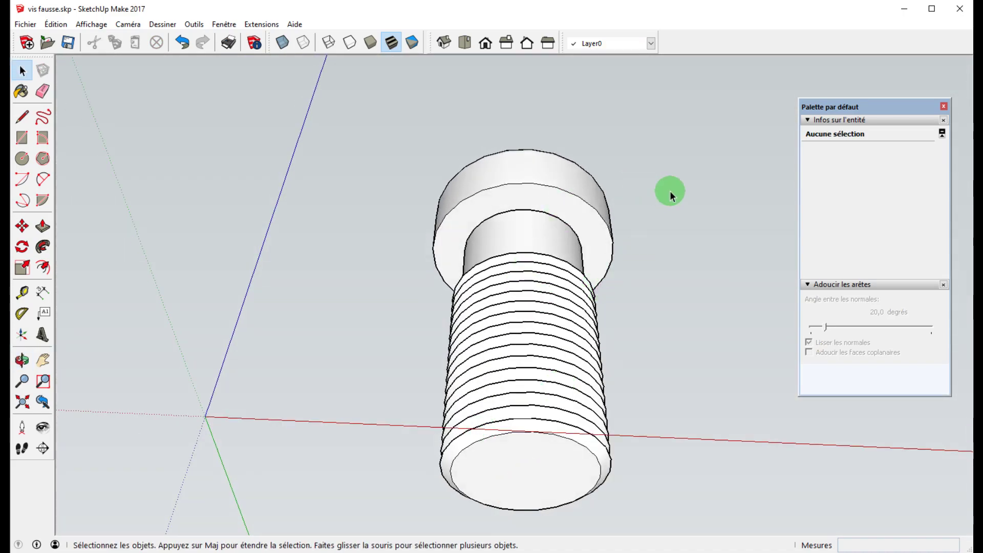
pyautogui.moveTo(669, 190); pyautogui.dragTo(641, 293, button='middle')
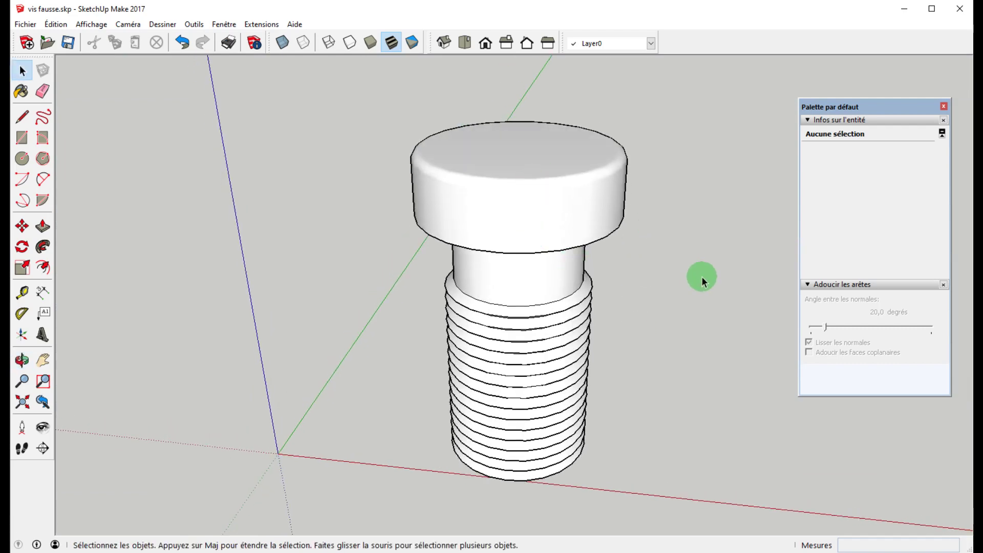
pyautogui.press('t')
pyautogui.click(251, 306)
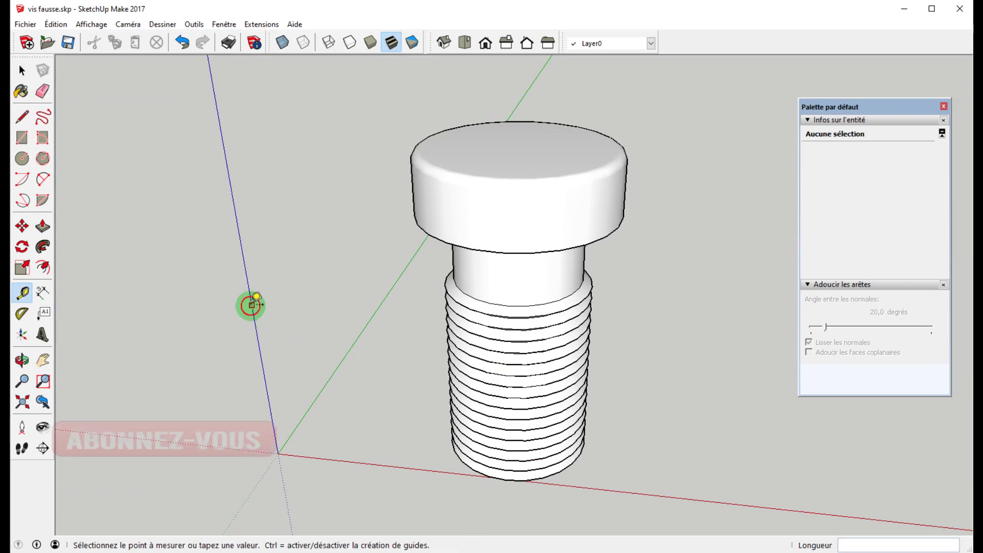
pyautogui.moveTo(483, 468); pyautogui.dragTo(567, 318, button='middle')
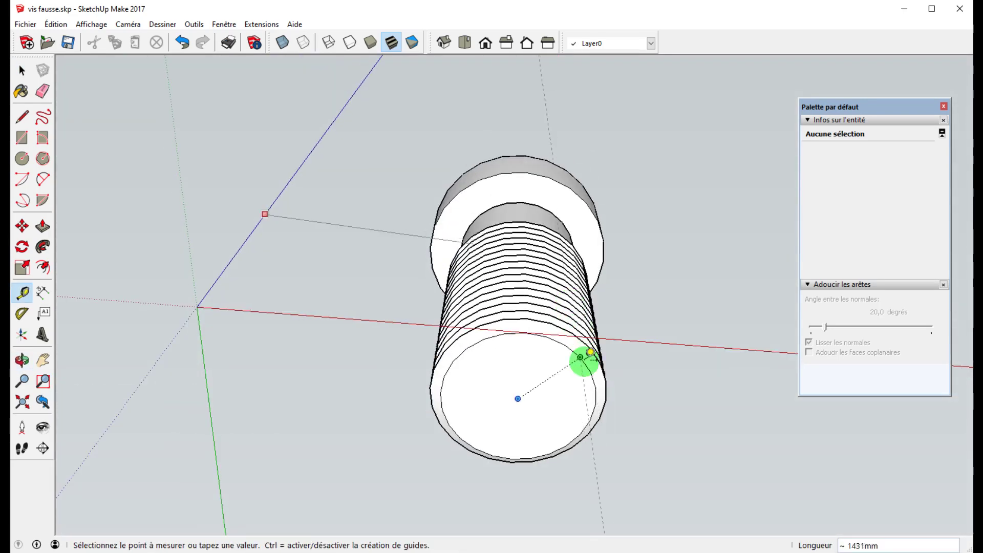
pyautogui.click(517, 399)
pyautogui.moveTo(555, 365); pyautogui.dragTo(555, 336, button='middle')
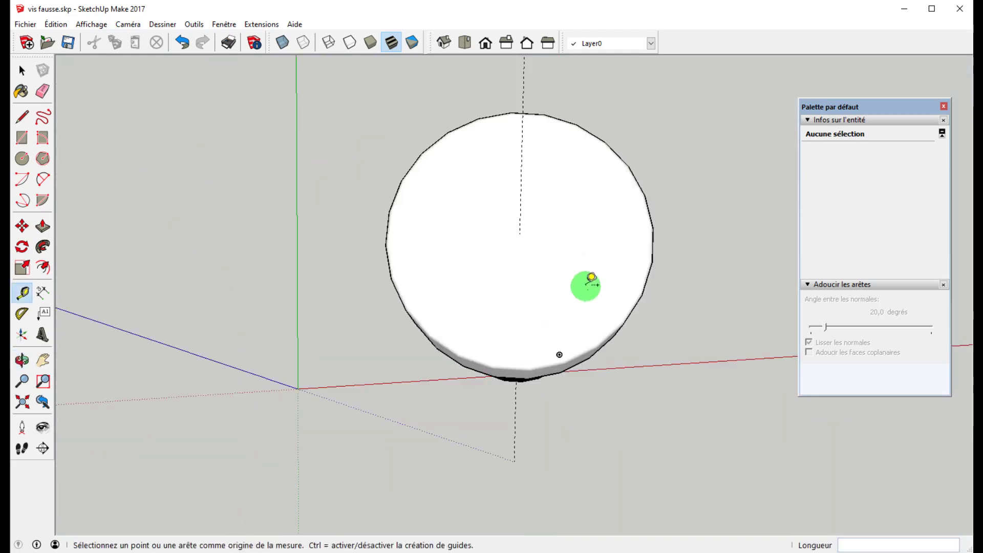
pyautogui.moveTo(588, 281); pyautogui.dragTo(621, 160, button='middle')
pyautogui.moveTo(602, 227); pyautogui.dragTo(594, 240, button='middle')
# - Draw a 6-sided polygon of radius 273 mm centred on the head's axis guide
pyautogui.click(43, 159)
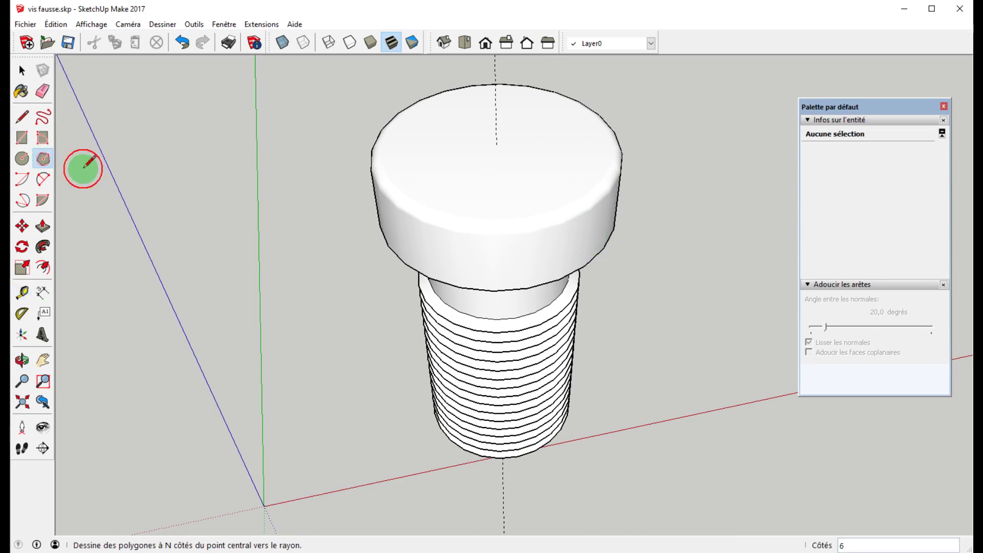
pyautogui.click(496, 145)
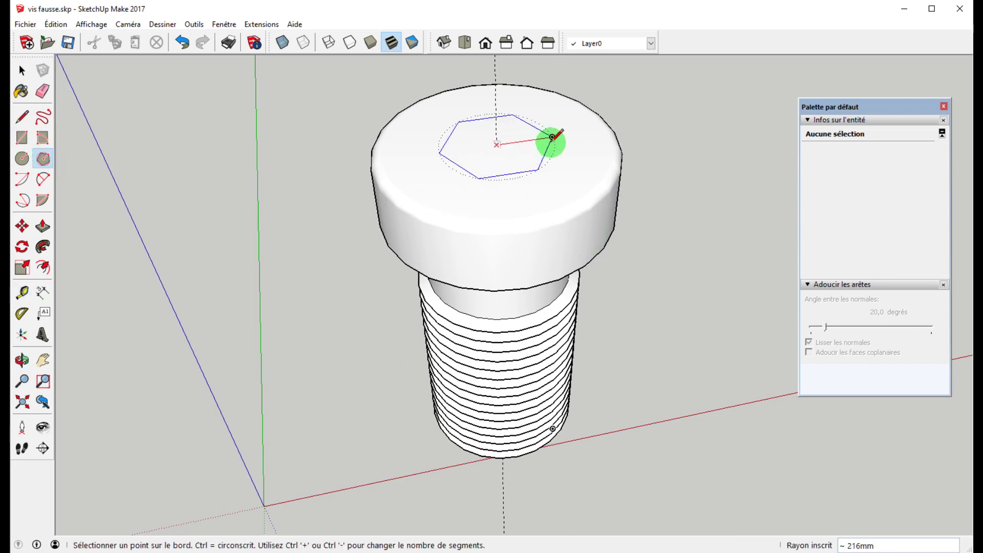
pyautogui.click(566, 135)
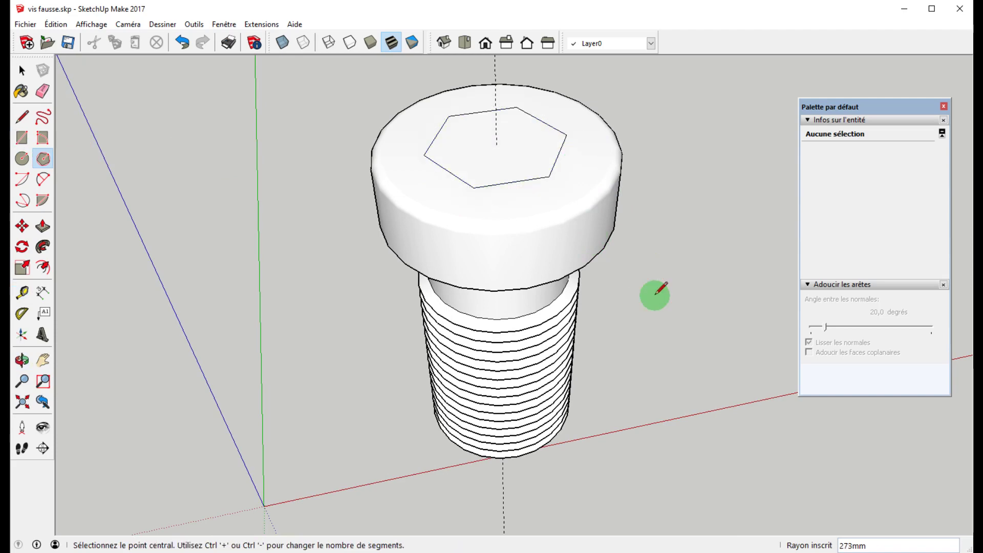
pyautogui.moveTo(652, 292)
pyautogui.mouseDown(button='middle')
pyautogui.moveTo(640, 290)
pyautogui.moveTo(634, 263)
pyautogui.mouseUp(button='middle')
pyautogui.scroll(2, 650, 297)
pyautogui.moveTo(655, 320); pyautogui.dragTo(647, 274, button='middle')
# - Push the hexagon 273 mm down into the head to form the socket
pyautogui.press('p')
pyautogui.click(518, 152)
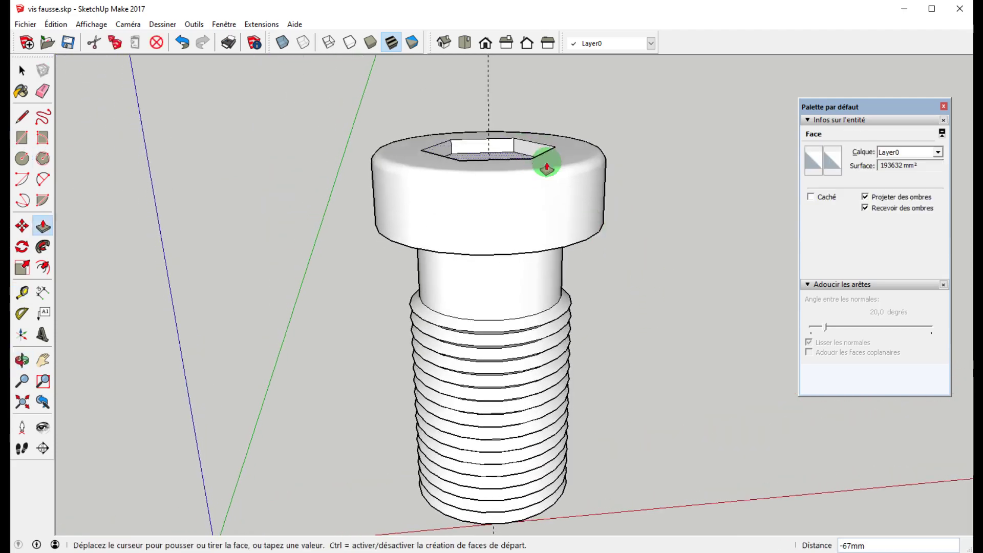
pyautogui.click(614, 220)
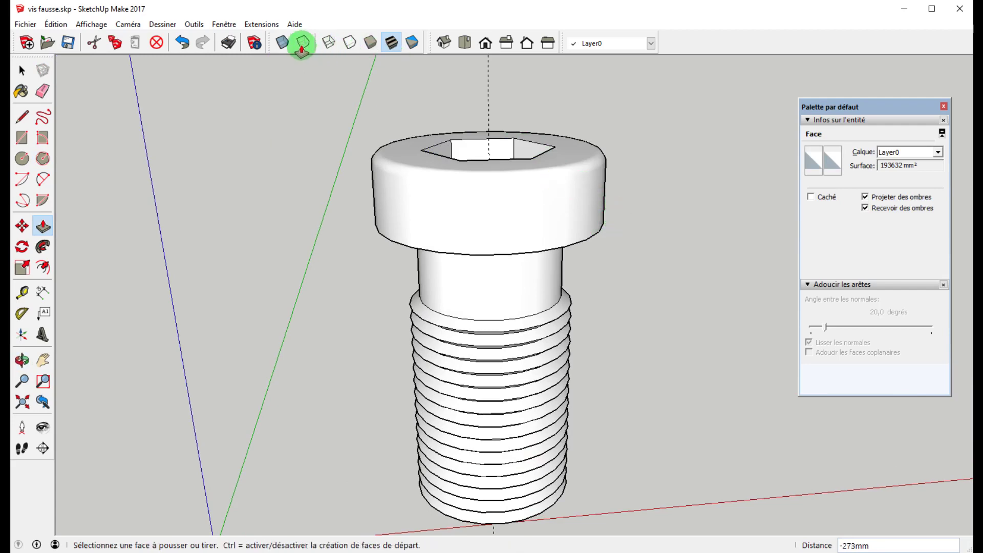
# - Inspect the hex socket with X-ray from several angles, then turn X-ray off
pyautogui.click(302, 44)
pyautogui.moveTo(680, 226); pyautogui.dragTo(654, 155, button='middle')
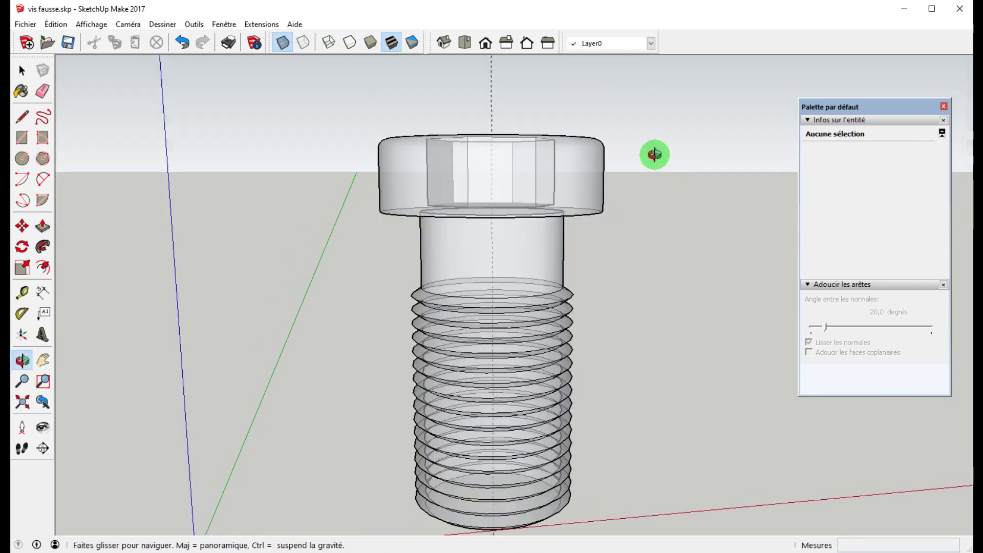
pyautogui.moveTo(654, 155); pyautogui.dragTo(654, 313)
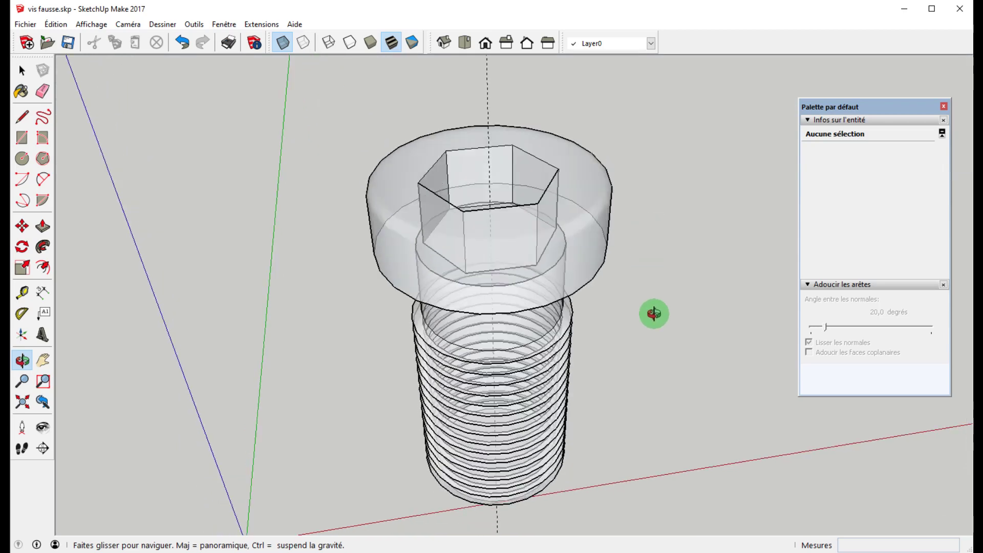
pyautogui.moveTo(654, 313); pyautogui.dragTo(584, 308, button='middle')
pyautogui.click(282, 41)
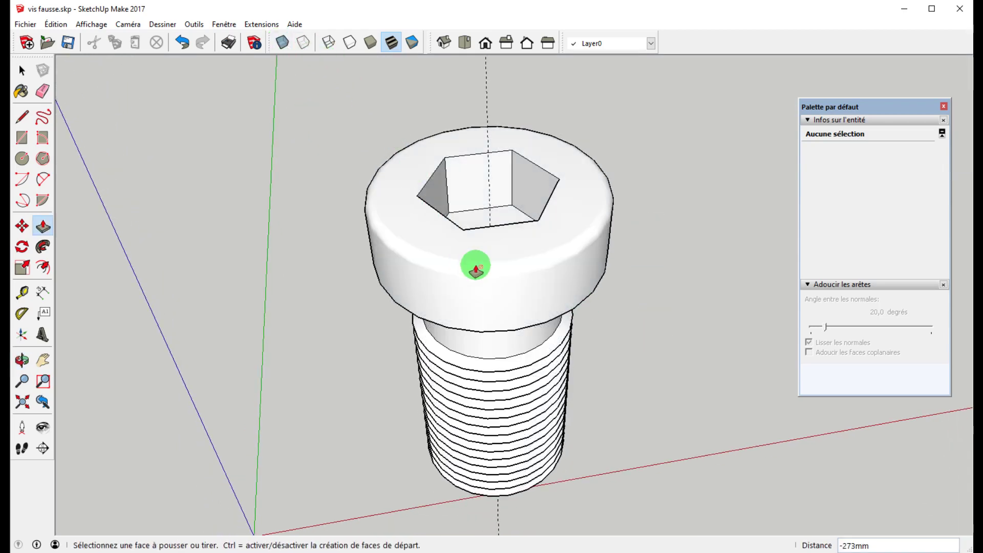
# - Push/Pull the socket floor up 44 mm
pyautogui.click(482, 223)
pyautogui.click(479, 219)
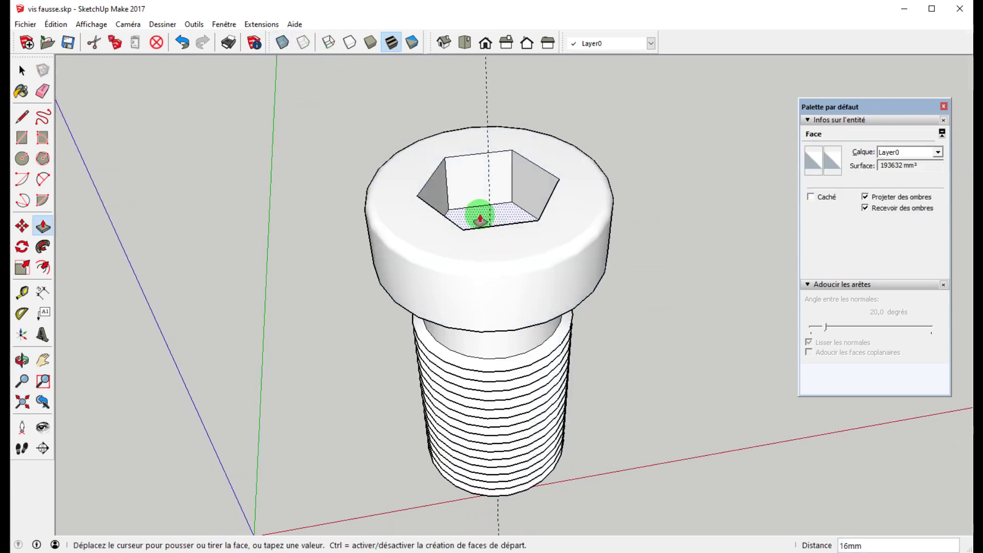
pyautogui.click(480, 214)
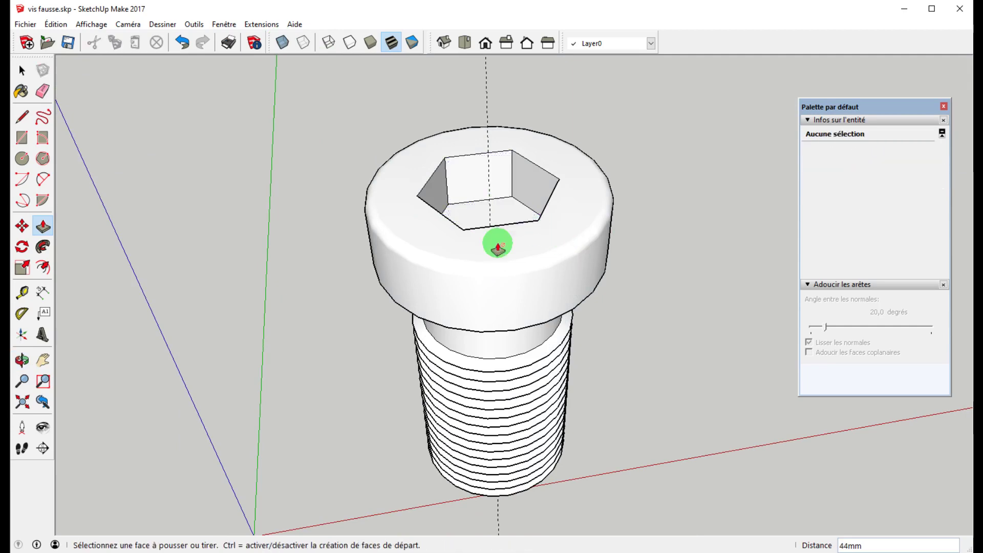
pyautogui.moveTo(476, 213); pyautogui.dragTo(529, 199, button='middle')
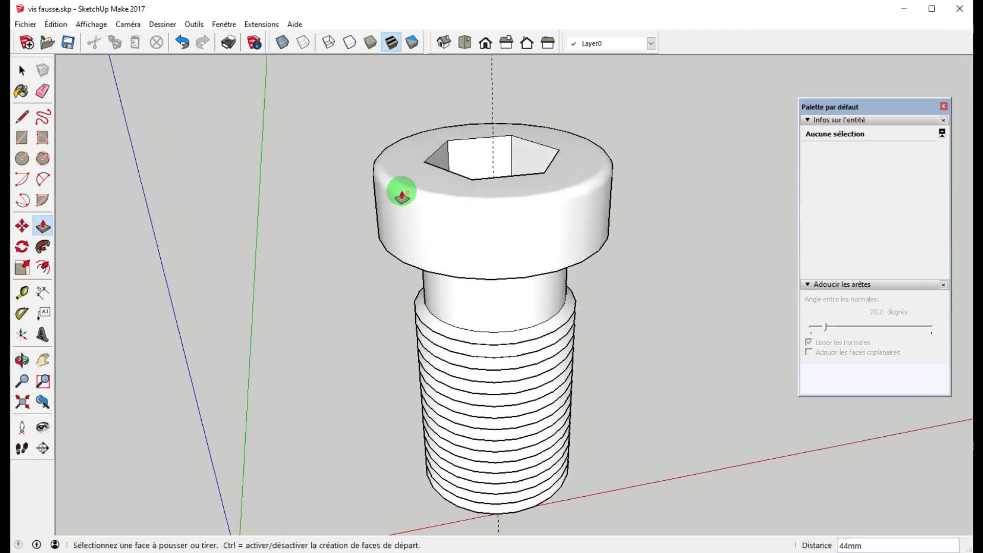
pyautogui.moveTo(401, 194); pyautogui.dragTo(389, 164, button='middle')
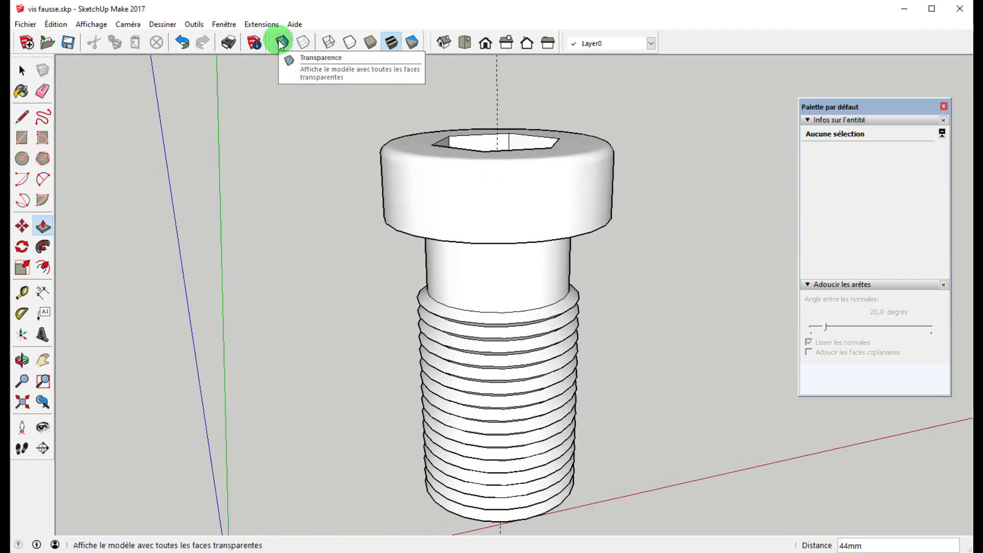
# - Toggle X-ray on and off to check the new socket depth
pyautogui.click(281, 43)
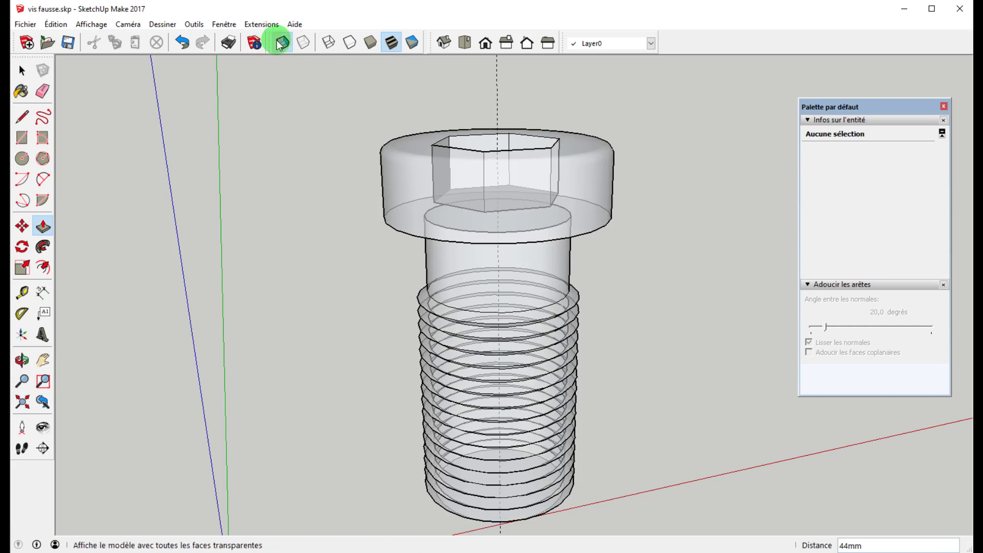
pyautogui.click(282, 43)
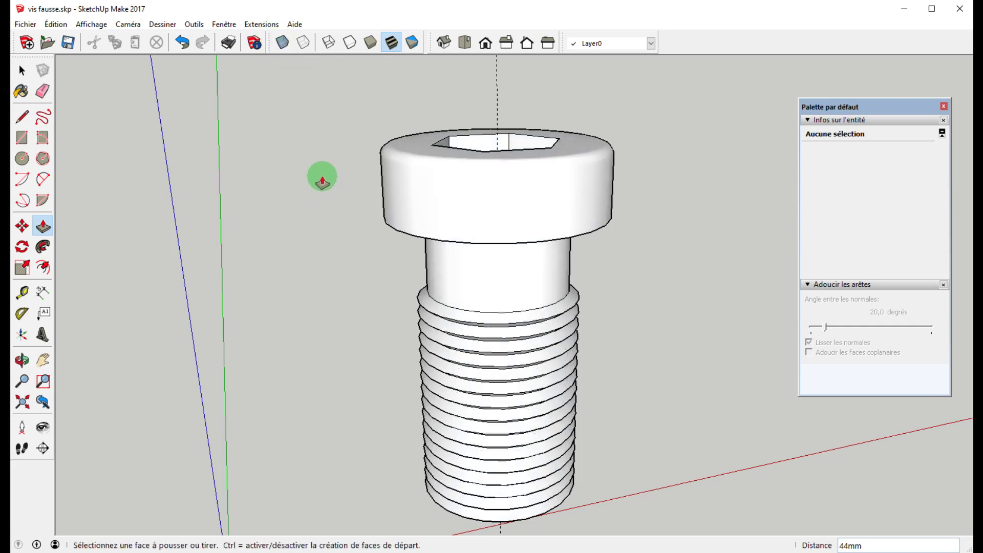
pyautogui.click(479, 146)
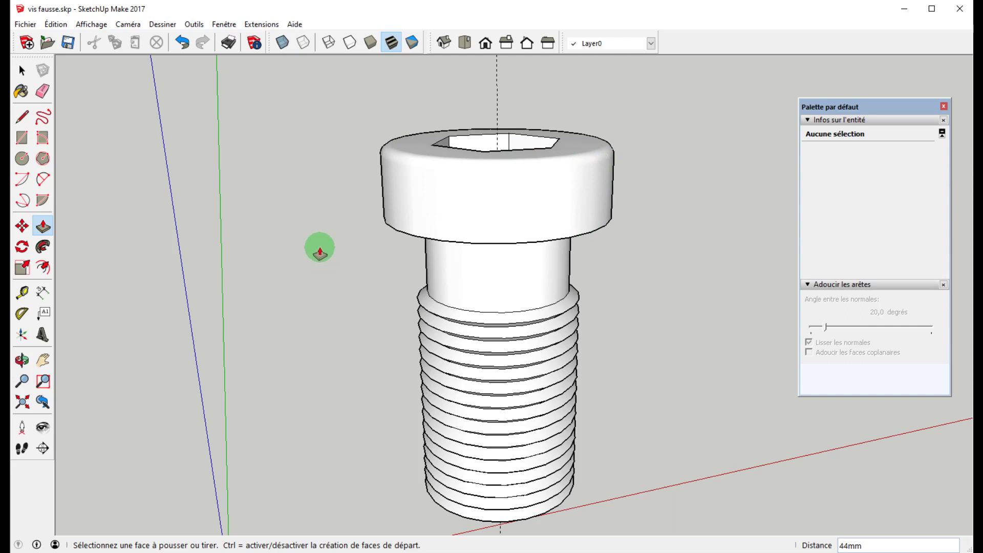
# - From a top-down view, draw three corner-to-corner diagonals through the hex socket floor's centre
pyautogui.moveTo(344, 150); pyautogui.dragTo(511, 351, button='middle')
pyautogui.scroll(5, 476, 297)
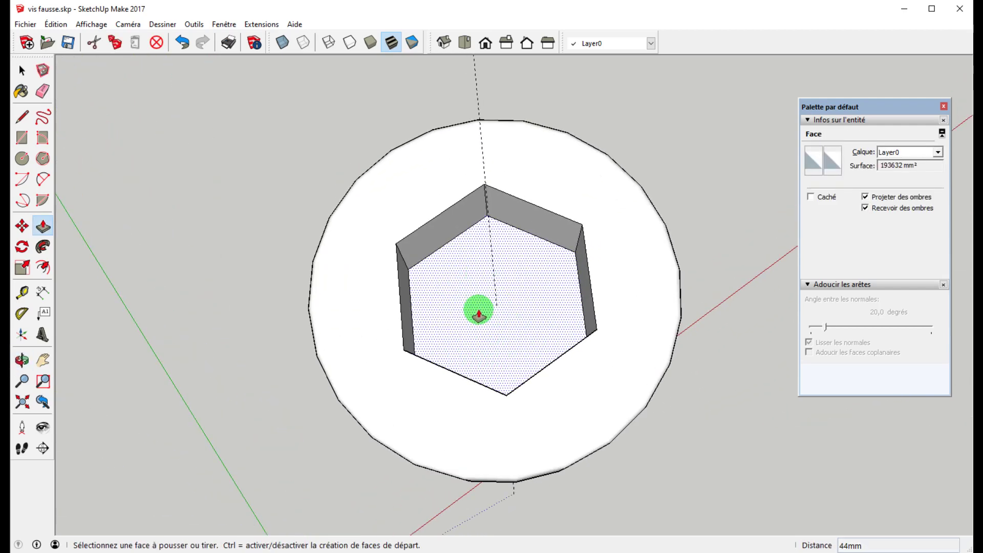
pyautogui.press('l')
pyautogui.moveTo(480, 302); pyautogui.dragTo(454, 407, button='middle')
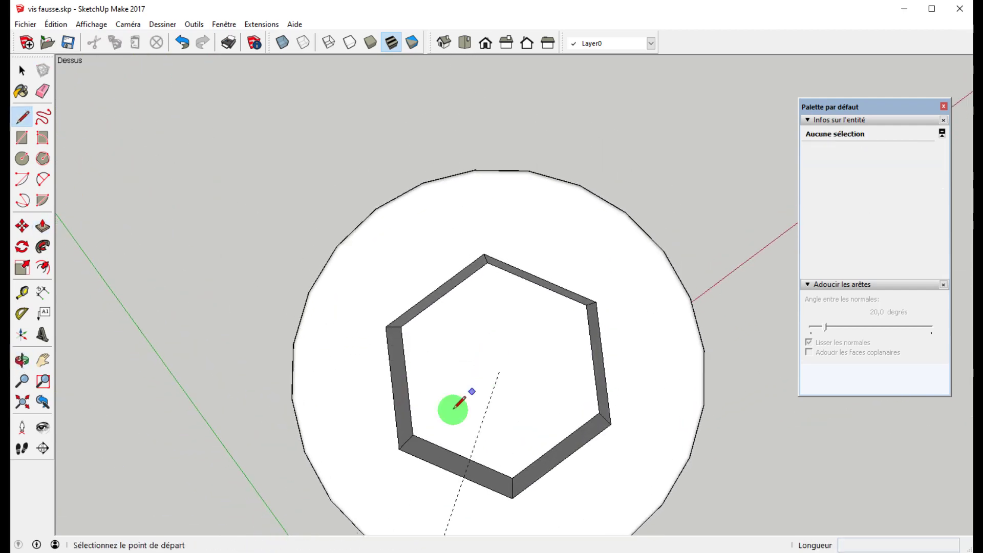
pyautogui.click(412, 434)
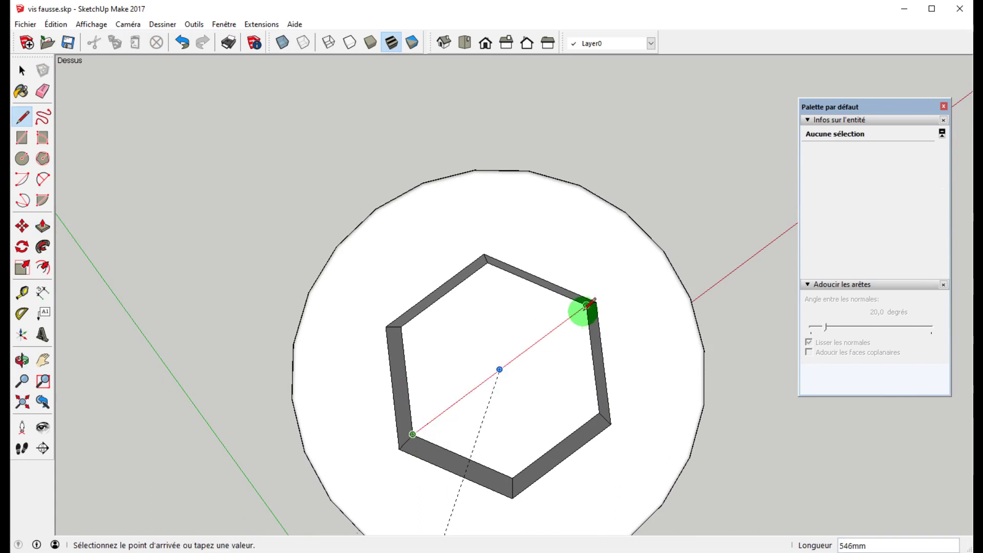
pyautogui.click(587, 307)
pyautogui.click(599, 413)
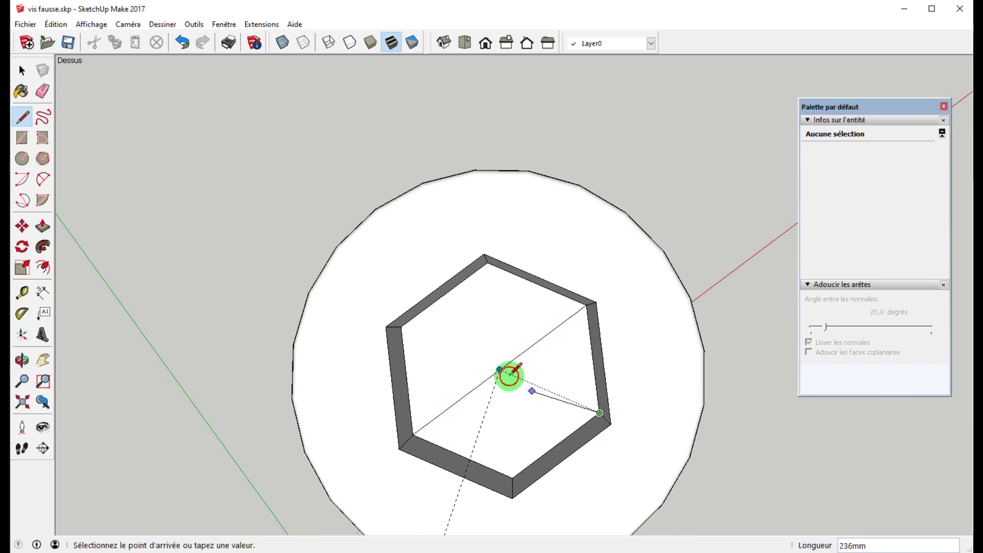
pyautogui.click(402, 327)
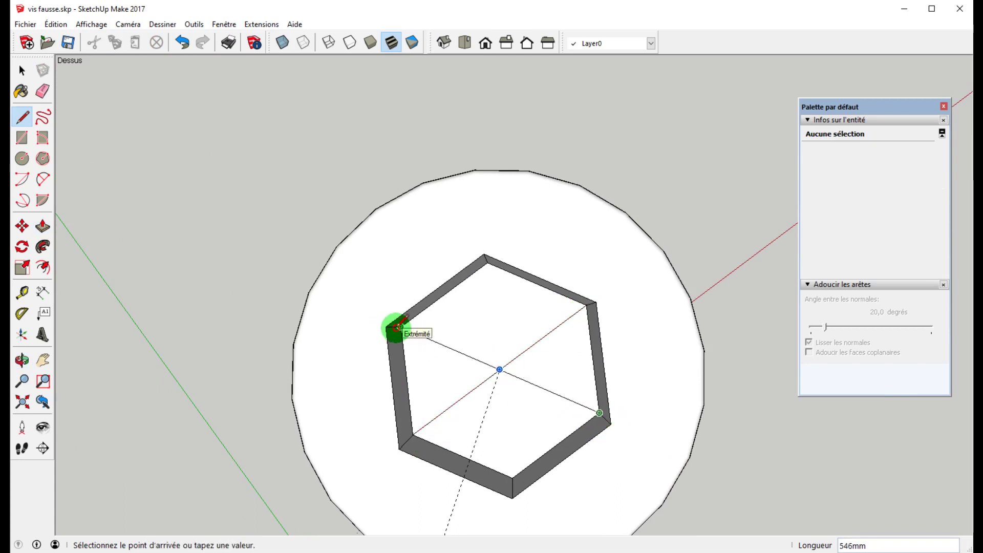
pyautogui.click(512, 480)
pyautogui.click(486, 263)
pyautogui.moveTo(513, 487); pyautogui.dragTo(542, 241, button='middle')
# - With X-ray on, move the socket floor's centre point 70 mm down
pyautogui.click(279, 43)
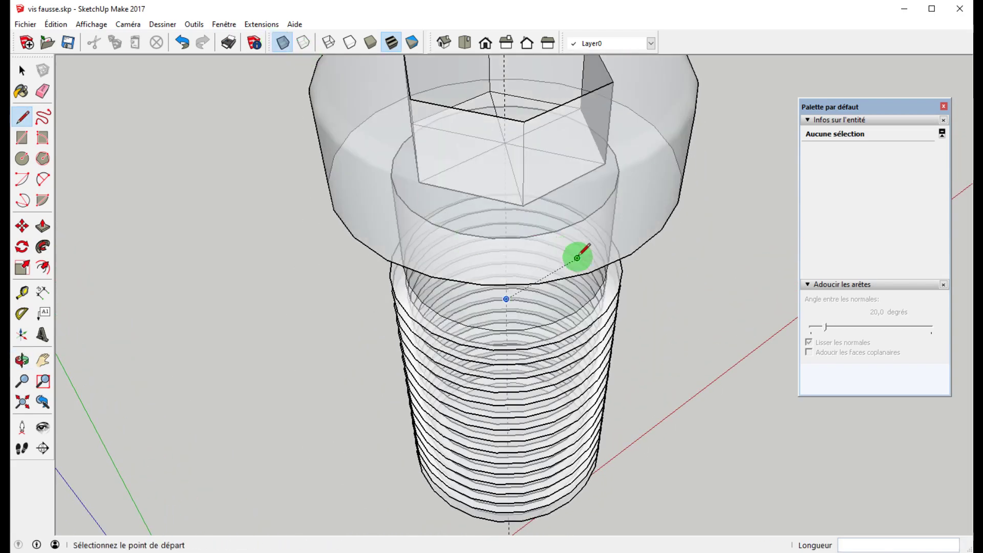
pyautogui.moveTo(582, 267); pyautogui.dragTo(621, 231, button='middle')
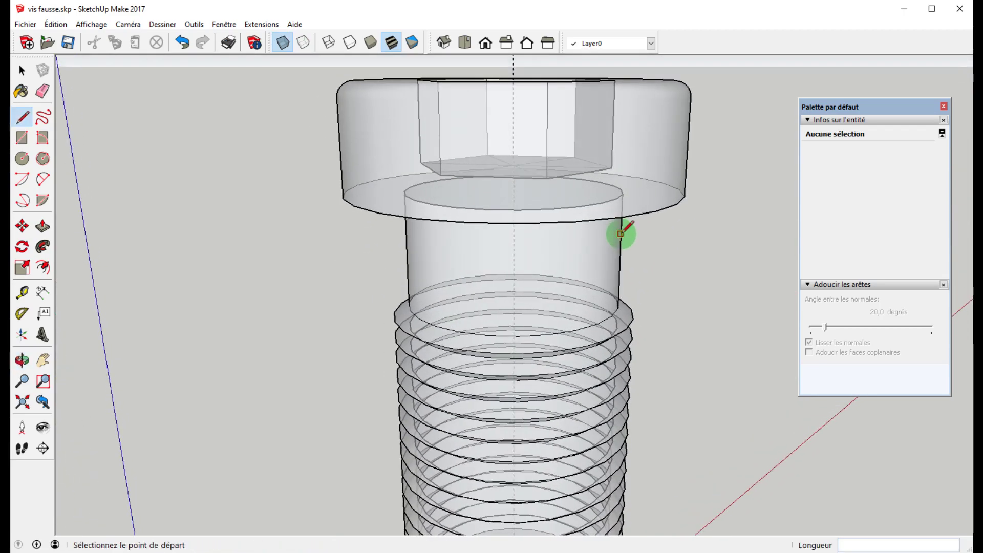
pyautogui.press('m')
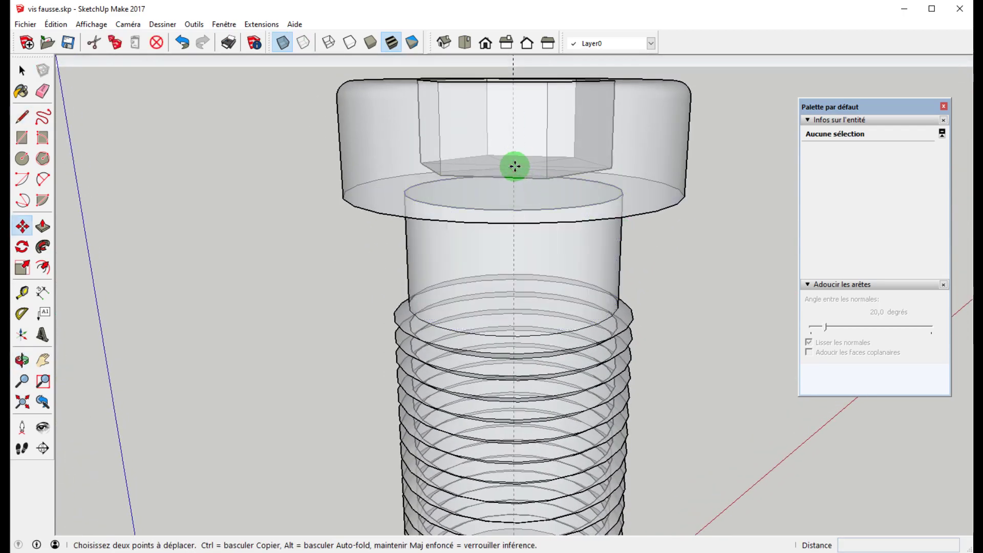
pyautogui.click(514, 165)
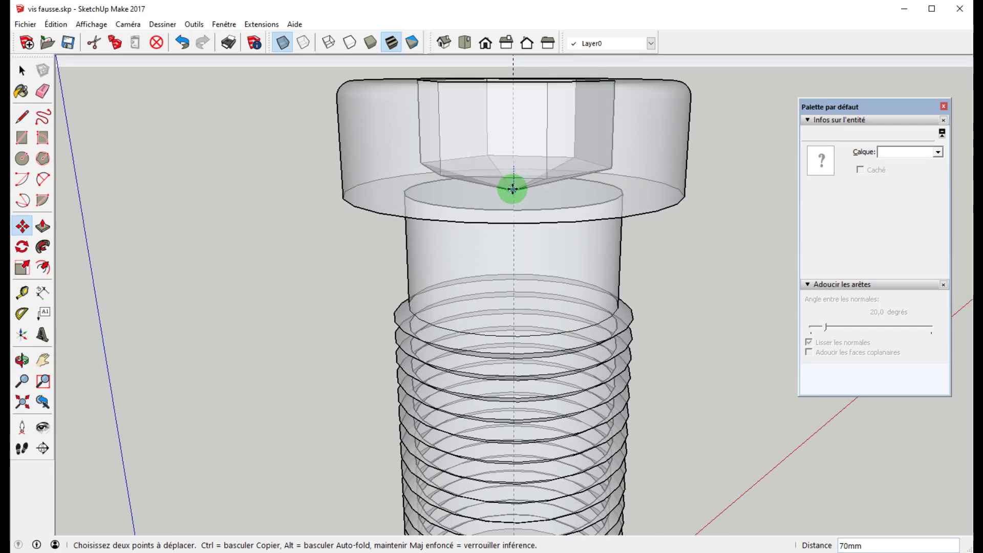
pyautogui.moveTo(513, 189); pyautogui.dragTo(518, 162, button='middle')
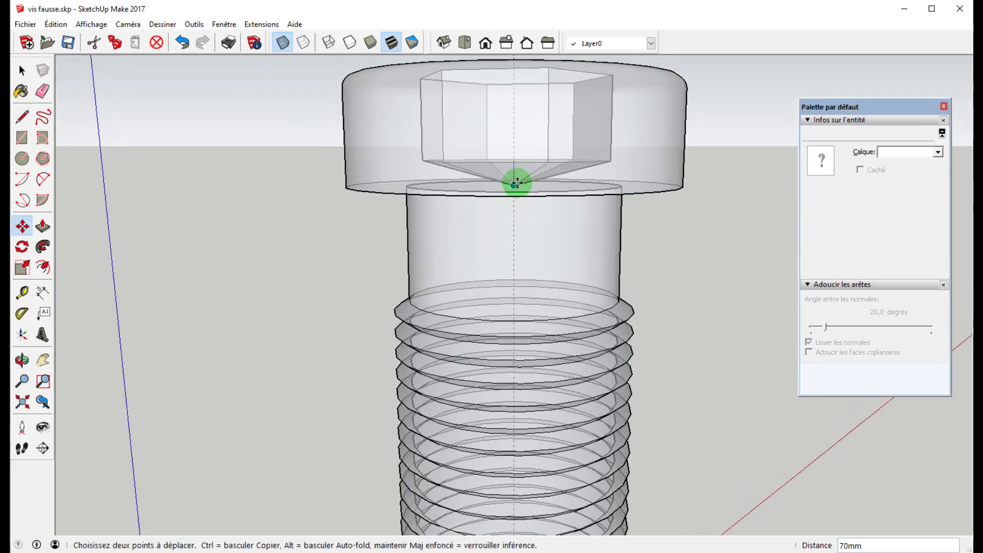
pyautogui.press('Escape')
pyautogui.press('space')
pyautogui.click(709, 222)
# - Turn X-ray off and orbit over the head to check the pointed socket
pyautogui.moveTo(689, 191); pyautogui.dragTo(605, 278, button='middle')
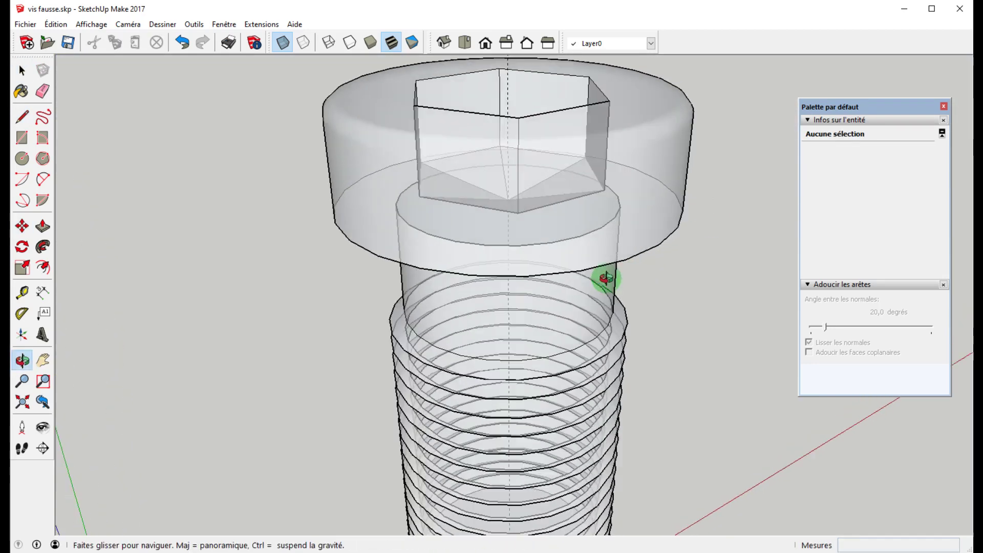
pyautogui.moveTo(605, 278); pyautogui.dragTo(328, 225)
pyautogui.click(283, 43)
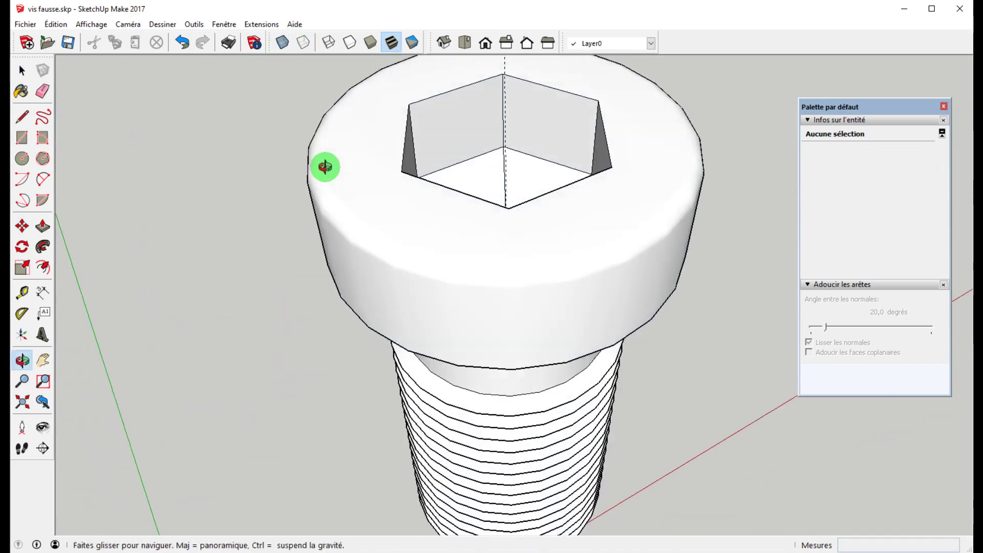
pyautogui.moveTo(325, 167); pyautogui.dragTo(481, 272, button='middle')
# - Window-select the screw head and move it lower down the shank
pyautogui.scroll(-3, 359, 146)
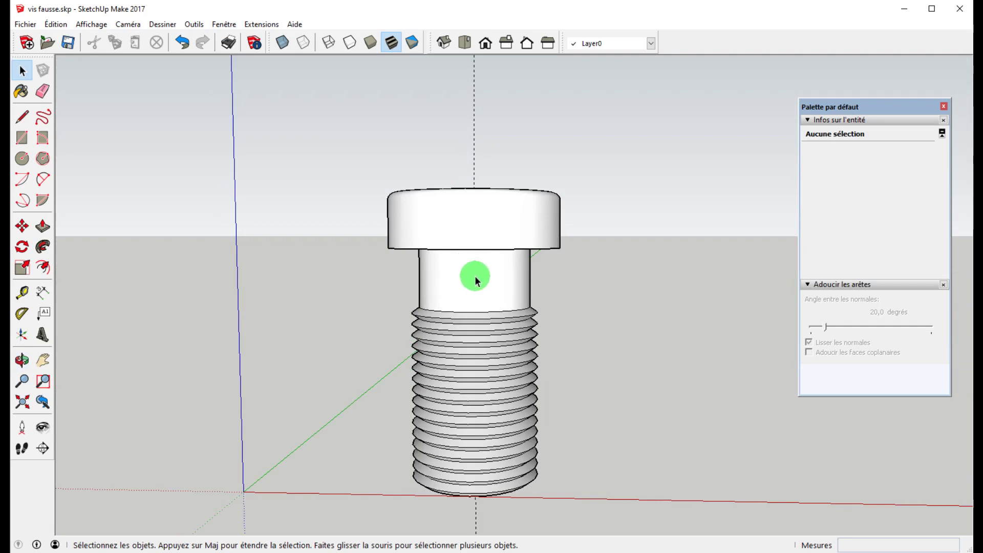
pyautogui.moveTo(326, 138); pyautogui.dragTo(594, 274)
pyautogui.press('m')
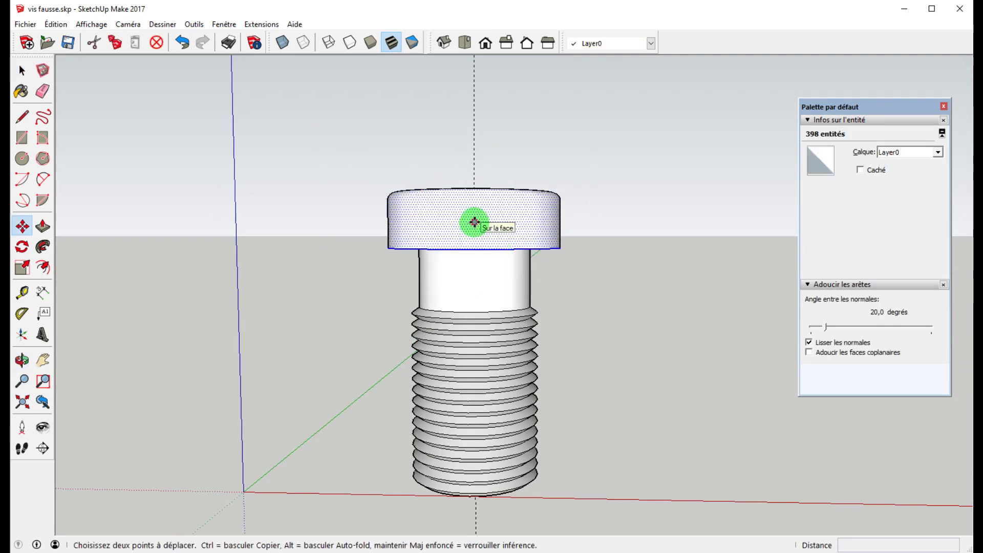
pyautogui.click(475, 222)
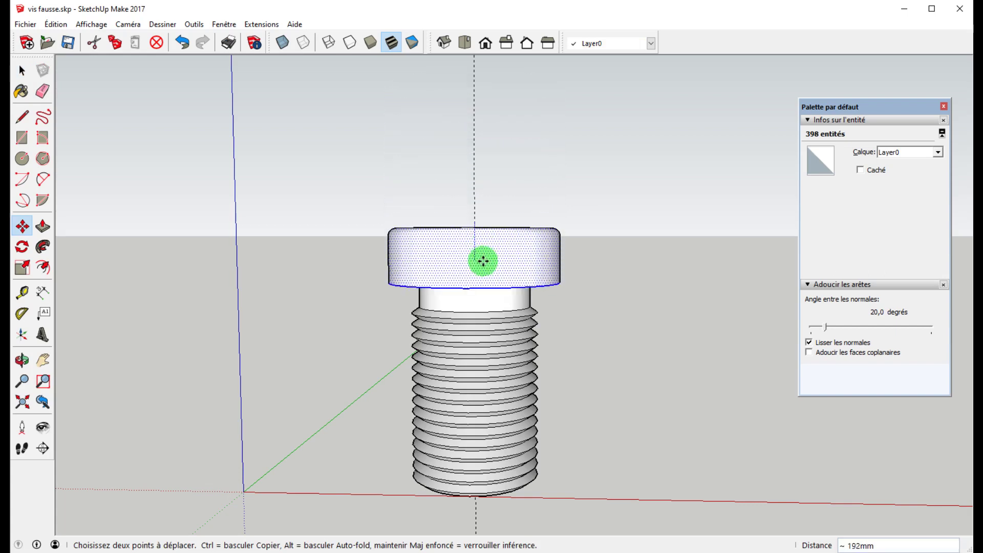
pyautogui.click(487, 237)
pyautogui.press('space')
pyautogui.click(604, 230)
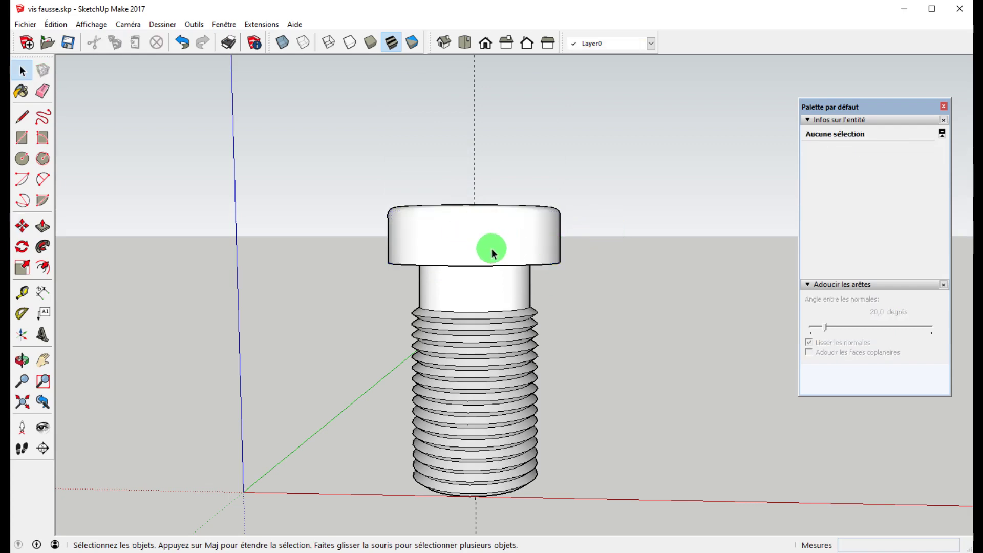
# - Turn on Affichage > Géométrie cachée so the smoothed edges show as dashed lines
pyautogui.moveTo(495, 229)
pyautogui.mouseDown(button='middle')
pyautogui.moveTo(493, 252)
pyautogui.moveTo(494, 233)
pyautogui.mouseUp(button='middle')
pyautogui.moveTo(354, 169); pyautogui.dragTo(616, 251)
pyautogui.moveTo(612, 217); pyautogui.dragTo(594, 314, button='middle')
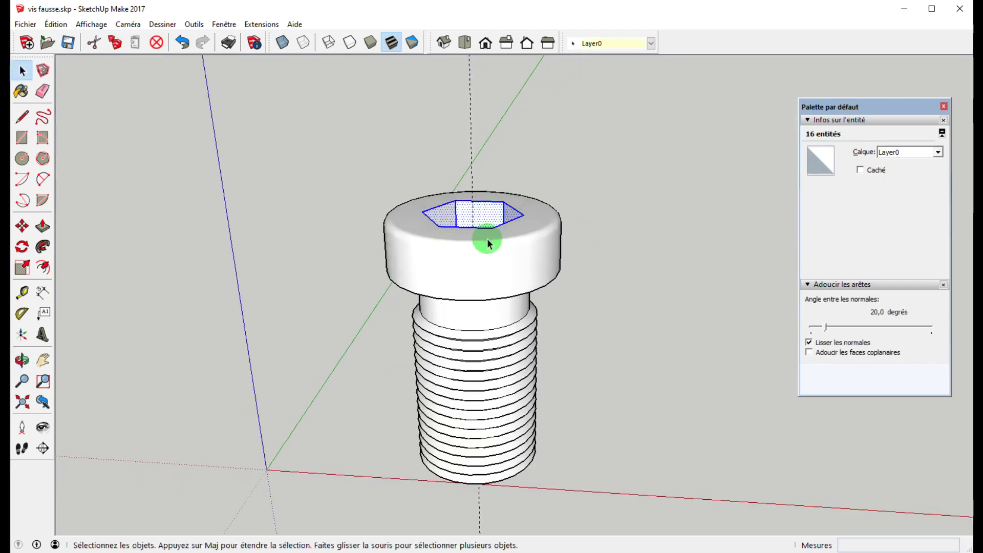
pyautogui.moveTo(487, 238); pyautogui.dragTo(608, 184, button='middle')
pyautogui.click(182, 43)
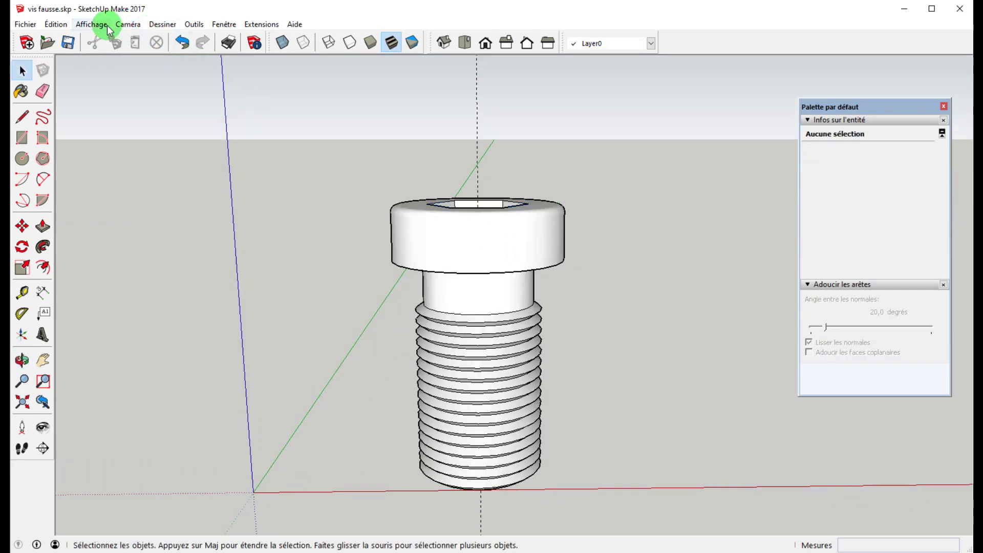
pyautogui.click(109, 25)
pyautogui.click(112, 69)
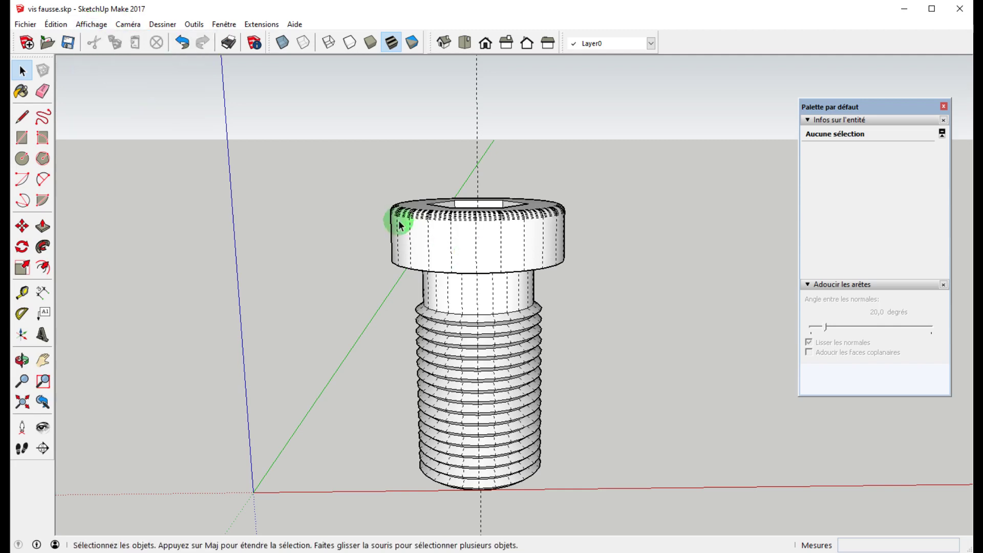
pyautogui.scroll(5, 414, 216)
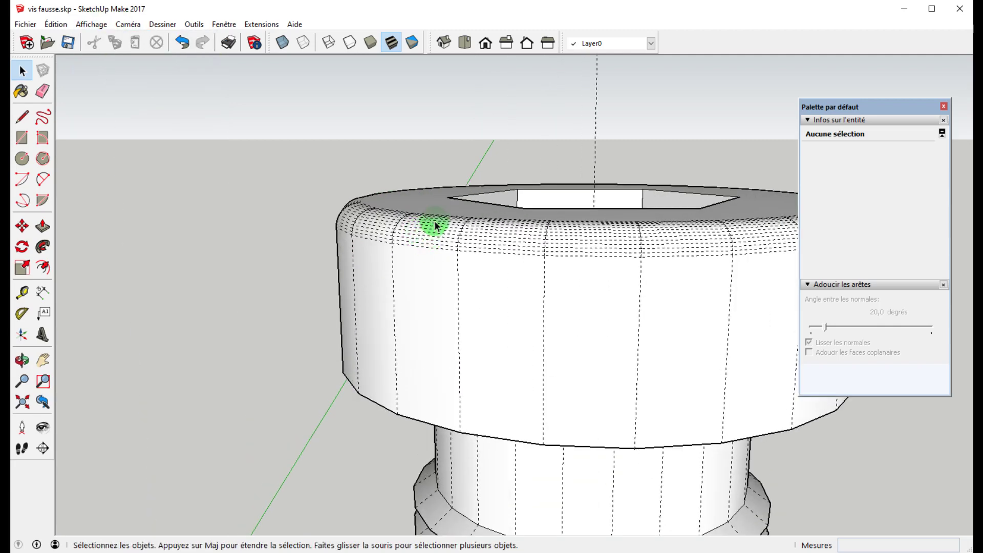
pyautogui.scroll(-3, 485, 285)
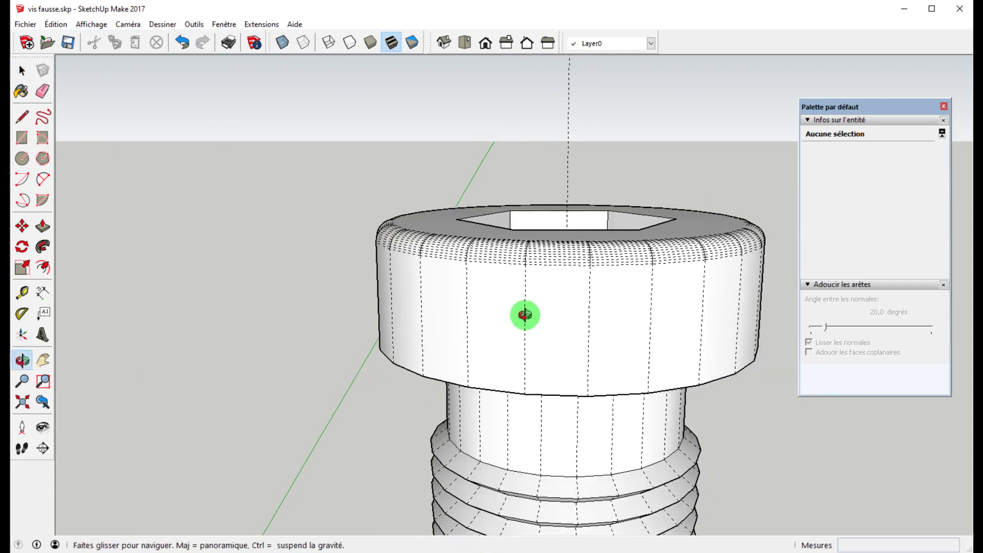
# - Select the head's rounded top band, briefly toggling X-ray to check it
pyautogui.moveTo(527, 313); pyautogui.dragTo(471, 259, button='middle')
pyautogui.moveTo(323, 143); pyautogui.dragTo(772, 281)
pyautogui.click(283, 43)
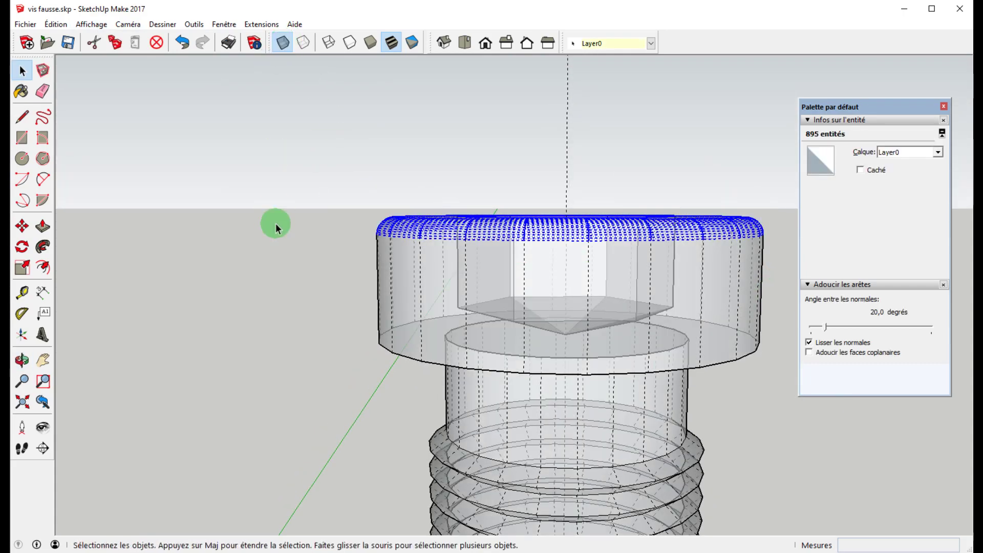
pyautogui.moveTo(274, 219); pyautogui.dragTo(317, 132, button='middle')
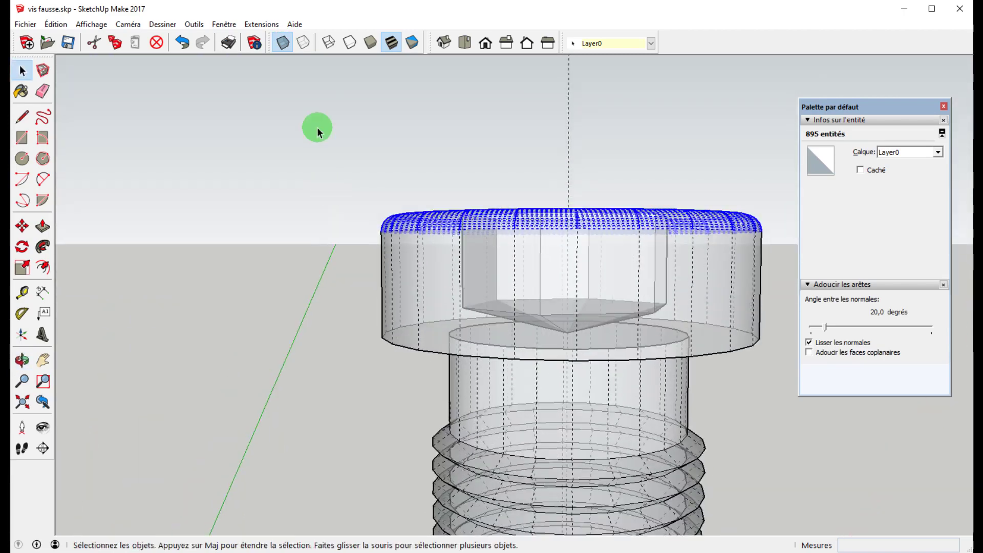
pyautogui.click(283, 43)
pyautogui.moveTo(537, 213); pyautogui.dragTo(509, 272, button='middle')
# - Move the rounded top edges about 47 mm to adjust the head's height
pyautogui.press('m')
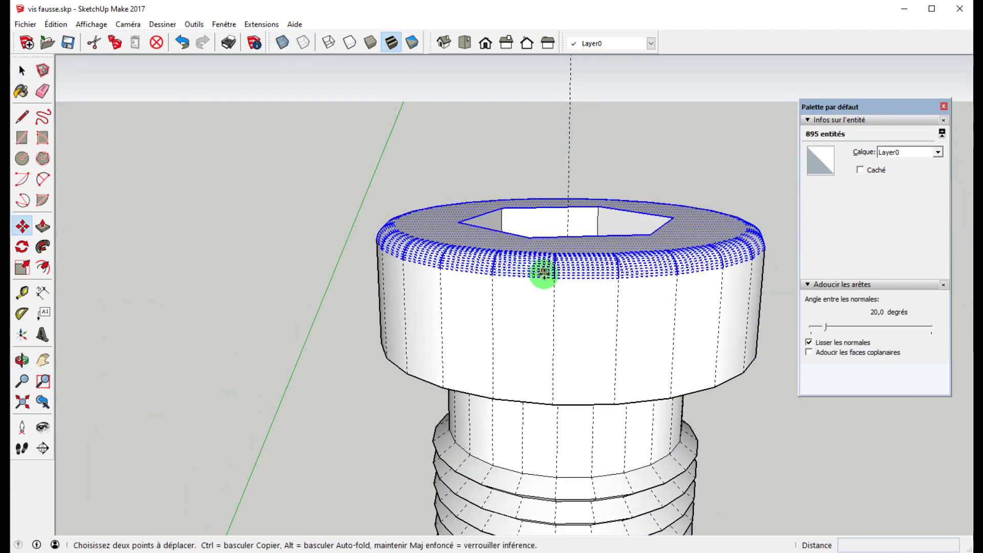
pyautogui.click(543, 274)
pyautogui.scroll(-4, 558, 221)
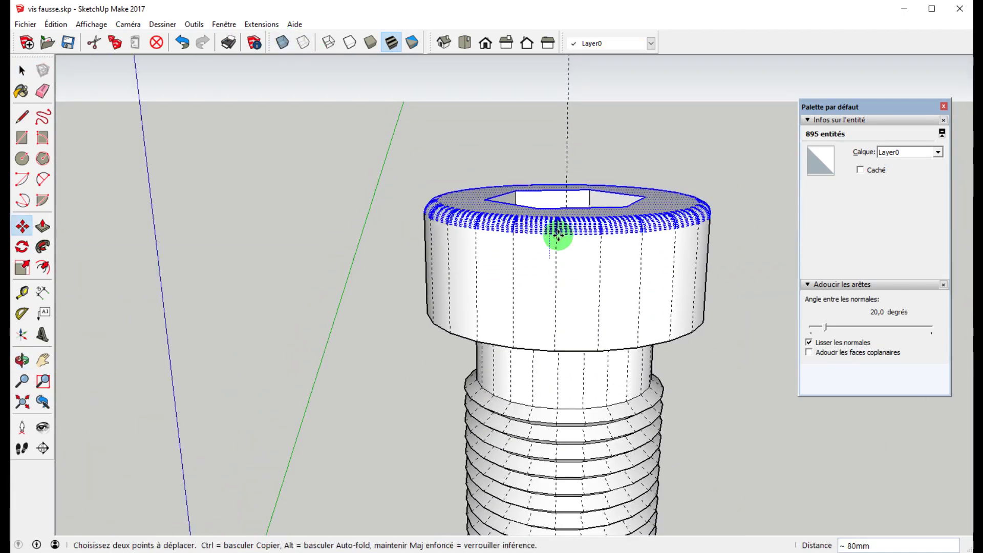
pyautogui.moveTo(564, 307); pyautogui.dragTo(563, 220, button='middle')
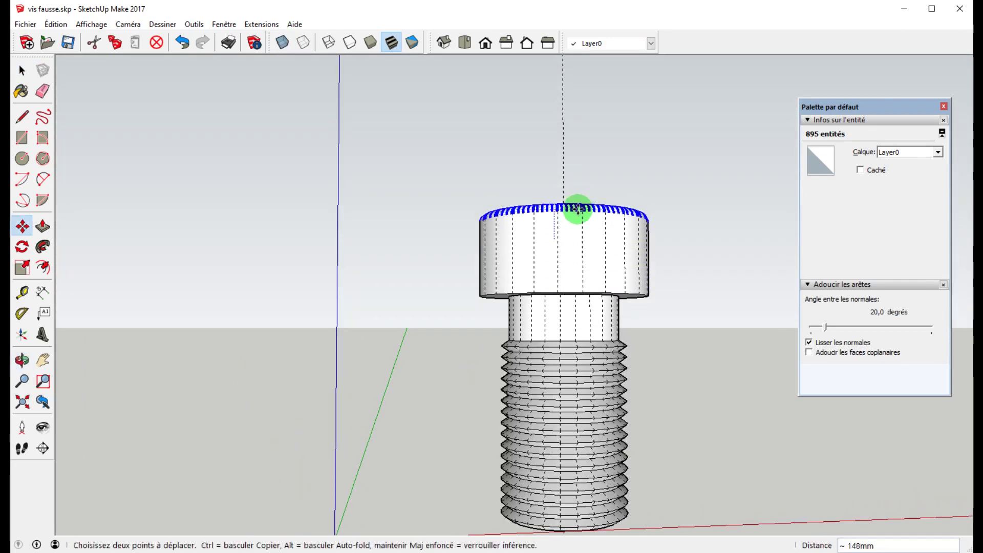
pyautogui.click(91, 24)
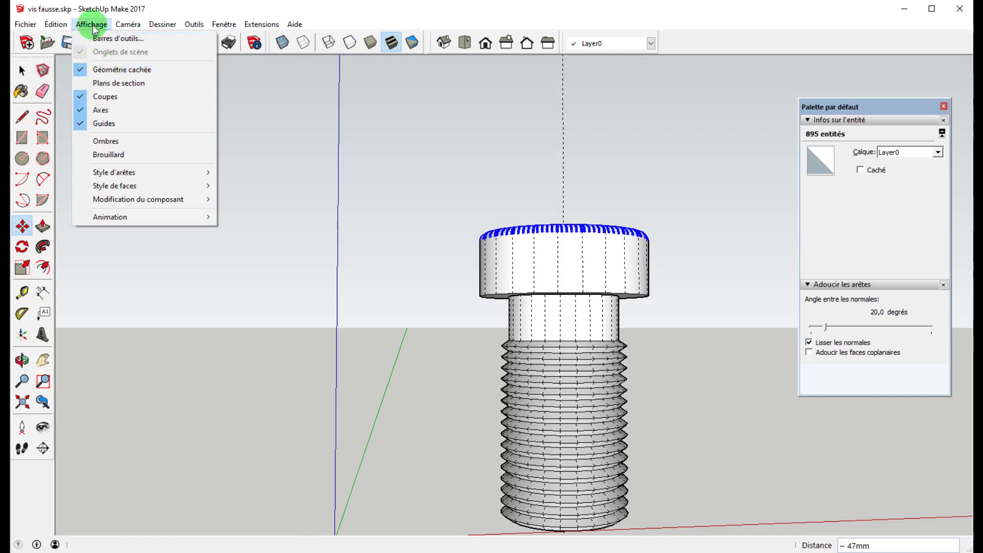
# - Switch Géométrie cachée off and clear the selection
pyautogui.click(106, 69)
pyautogui.moveTo(286, 156); pyautogui.dragTo(362, 221, button='middle')
pyautogui.click(403, 213)
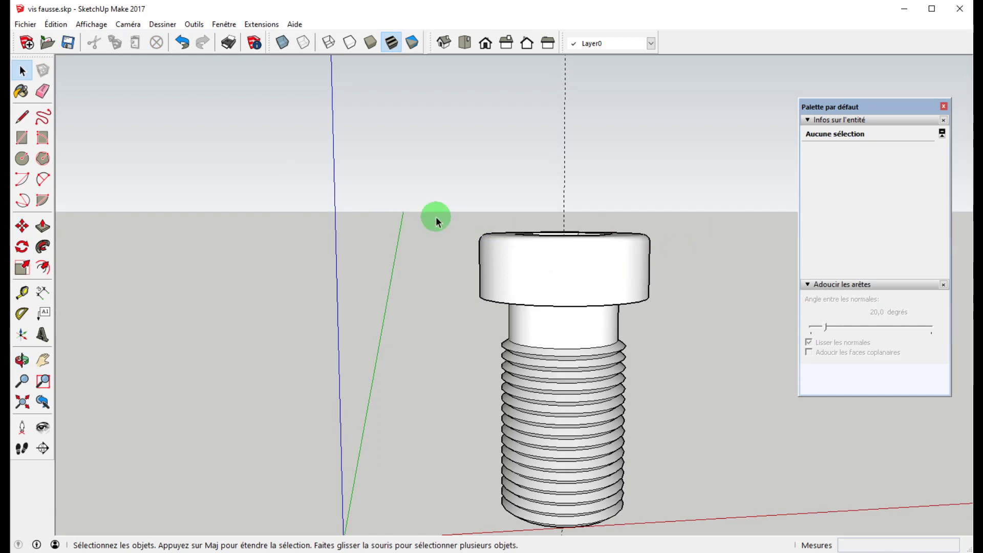
pyautogui.moveTo(432, 189); pyautogui.dragTo(677, 318)
# - Select the head and trial-scale it with a side grip, then undo
pyautogui.moveTo(686, 325); pyautogui.dragTo(600, 371, button='middle')
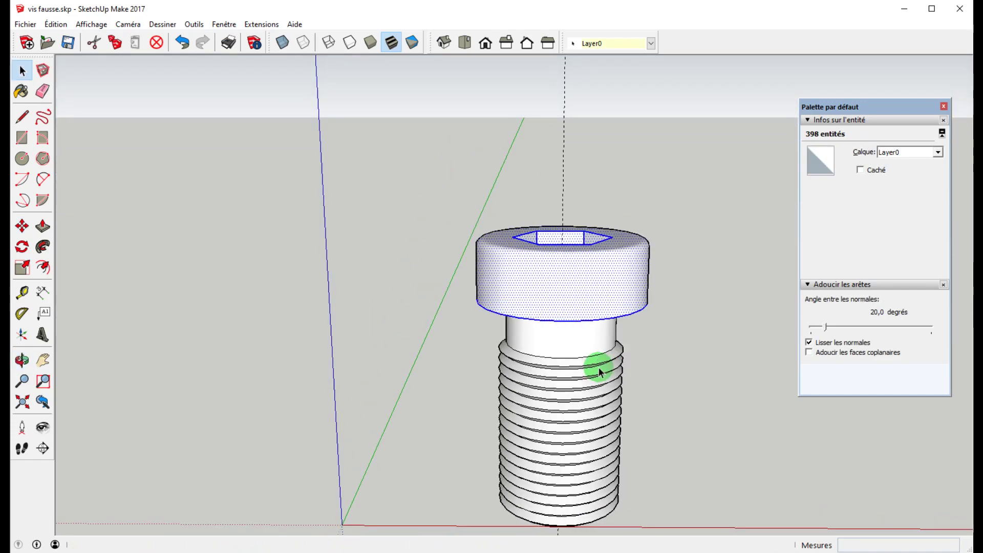
pyautogui.press('s')
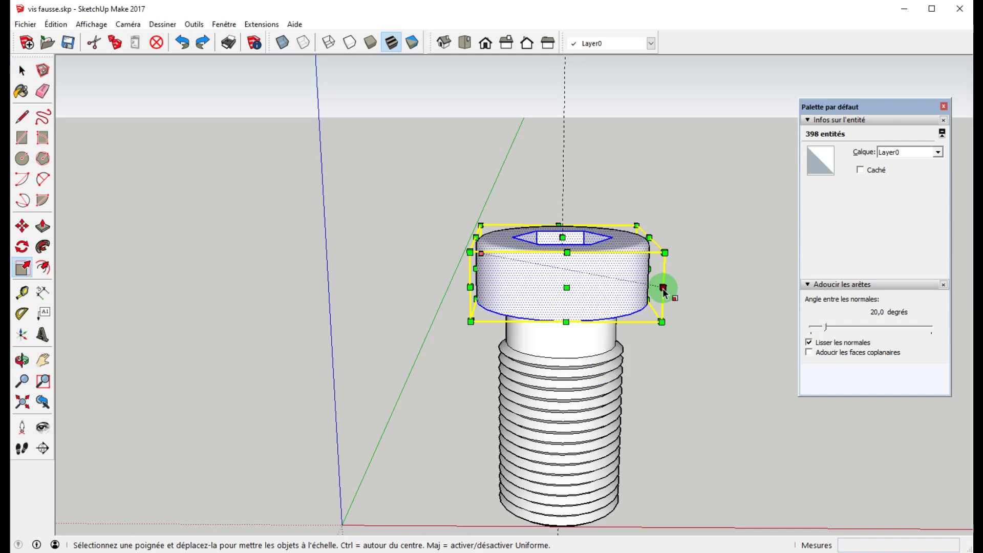
pyautogui.moveTo(663, 290); pyautogui.dragTo(713, 281)
pyautogui.moveTo(564, 314); pyautogui.dragTo(566, 241, button='middle')
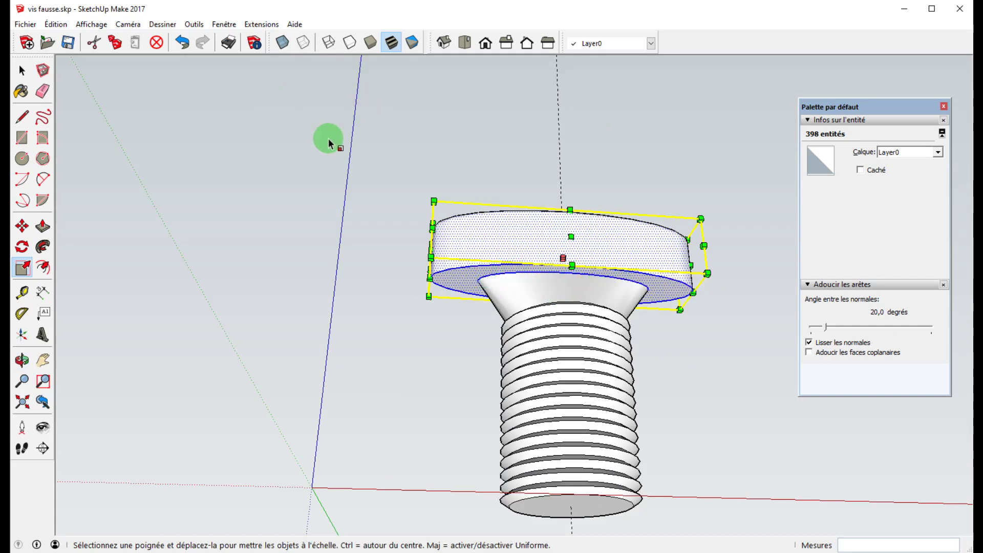
pyautogui.hotkey('ctrl', 'z')
pyautogui.press('space')
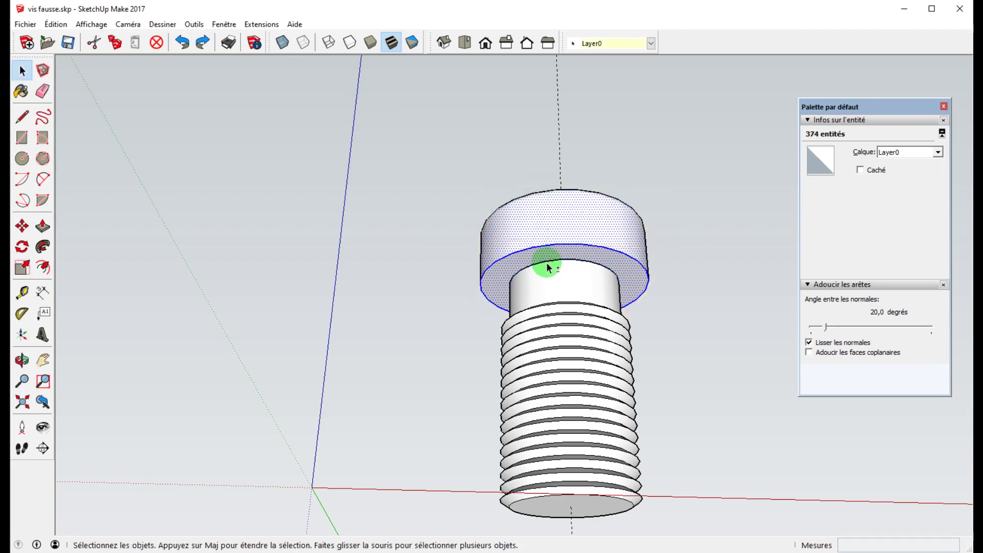
# - Scale the head from a corner grip to 1,3;1,3 along red and green axes
pyautogui.moveTo(607, 190); pyautogui.dragTo(571, 327, button='middle')
pyautogui.press('s')
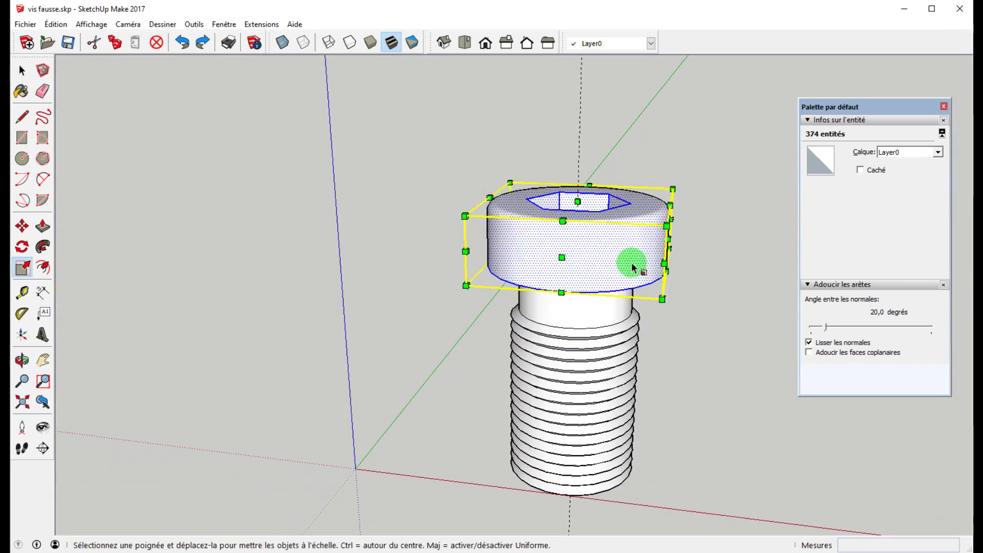
pyautogui.moveTo(631, 263); pyautogui.dragTo(644, 263, button='middle')
pyautogui.moveTo(670, 260); pyautogui.dragTo(703, 273)
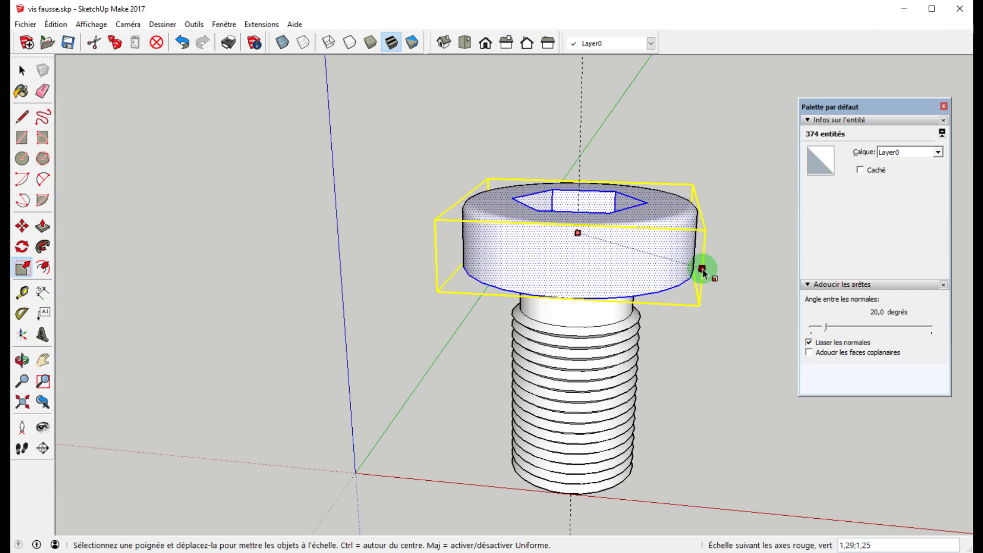
pyautogui.keyDown('ctrl'); pyautogui.moveTo(704, 274); pyautogui.dragTo(703, 274); pyautogui.keyUp('ctrl')
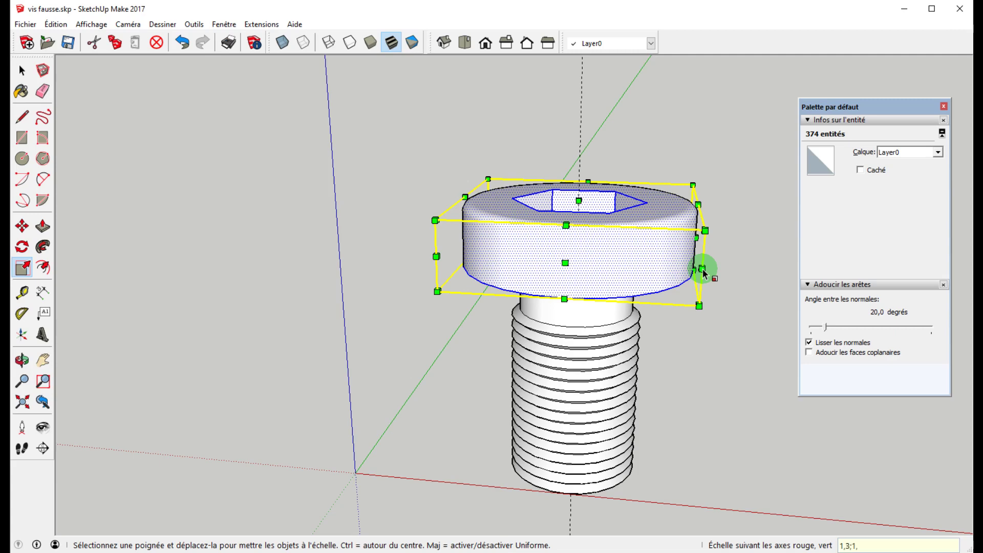
pyautogui.press('space')
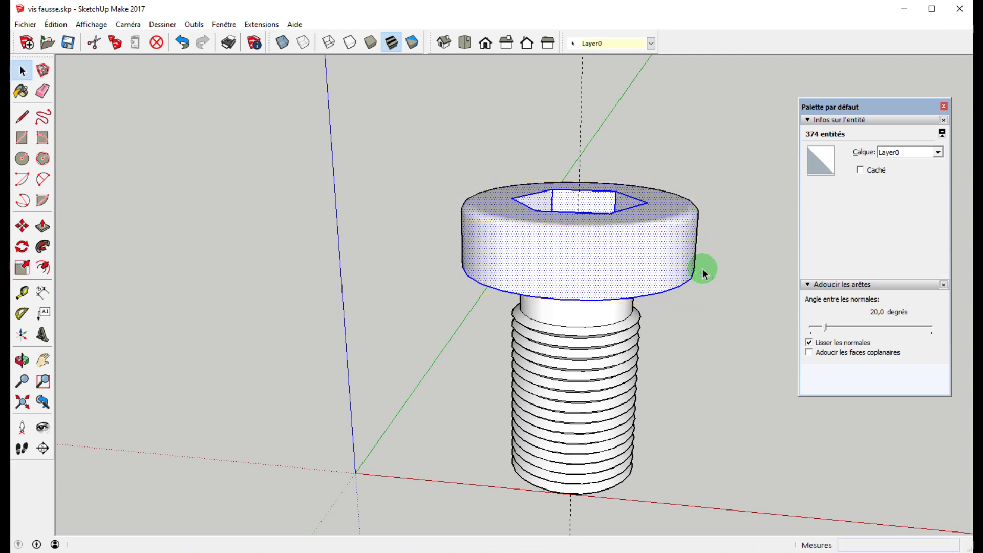
# - Orbit and zoom to the screw's bottom and select the lowest thread
pyautogui.click(502, 142)
pyautogui.moveTo(502, 142); pyautogui.dragTo(478, 213, button='middle')
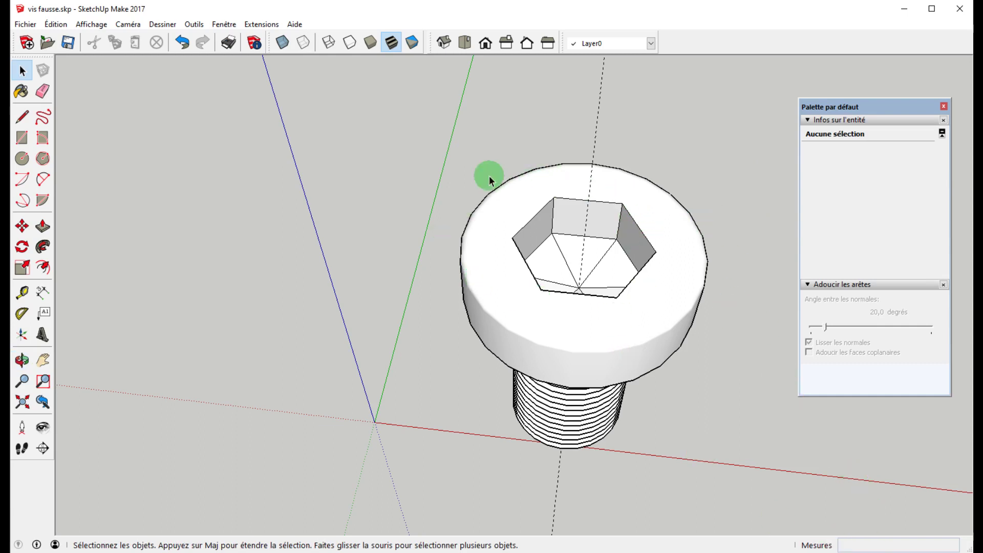
pyautogui.moveTo(393, 260); pyautogui.dragTo(415, 146, button='middle')
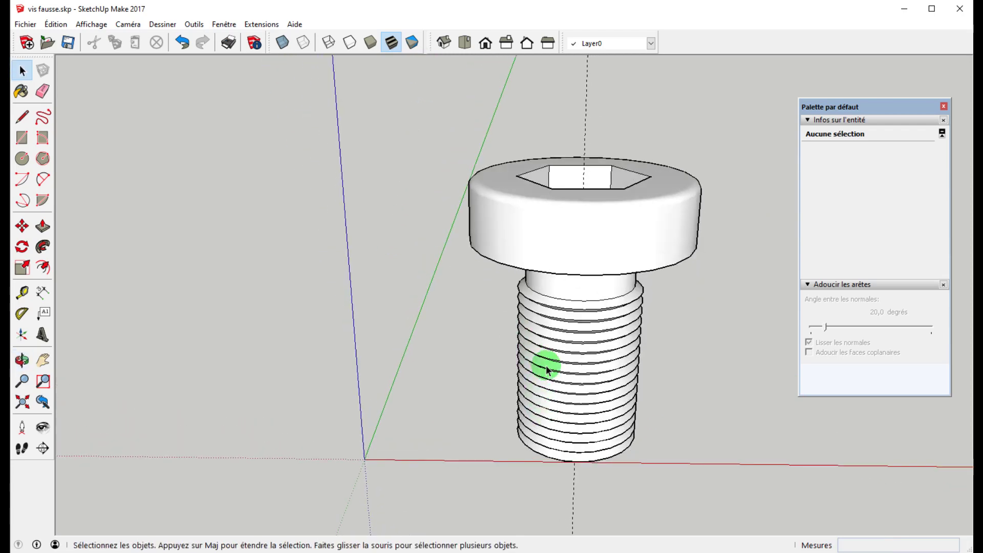
pyautogui.moveTo(589, 428); pyautogui.dragTo(592, 274, button='middle')
pyautogui.scroll(3, 558, 463)
pyautogui.scroll(2, 557, 463)
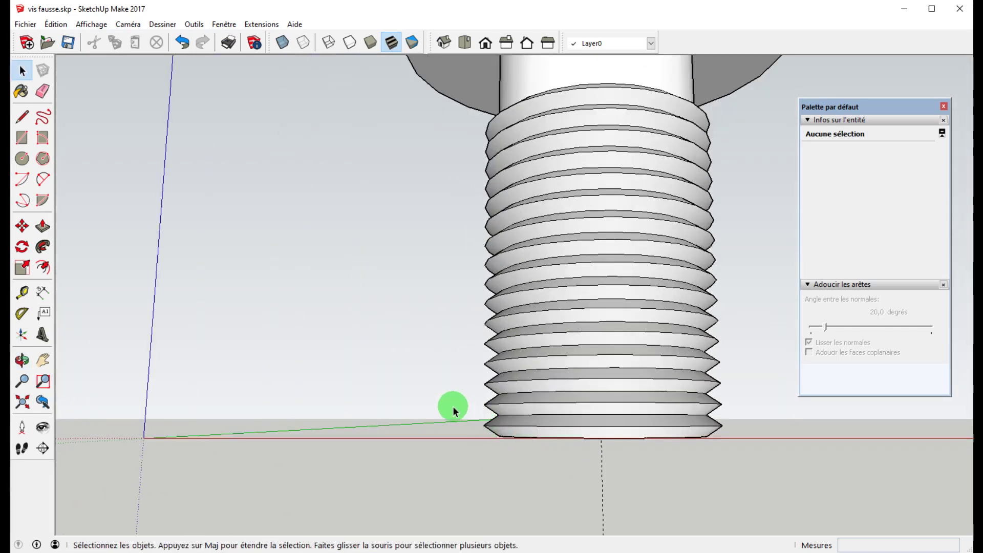
pyautogui.moveTo(457, 410); pyautogui.dragTo(738, 455)
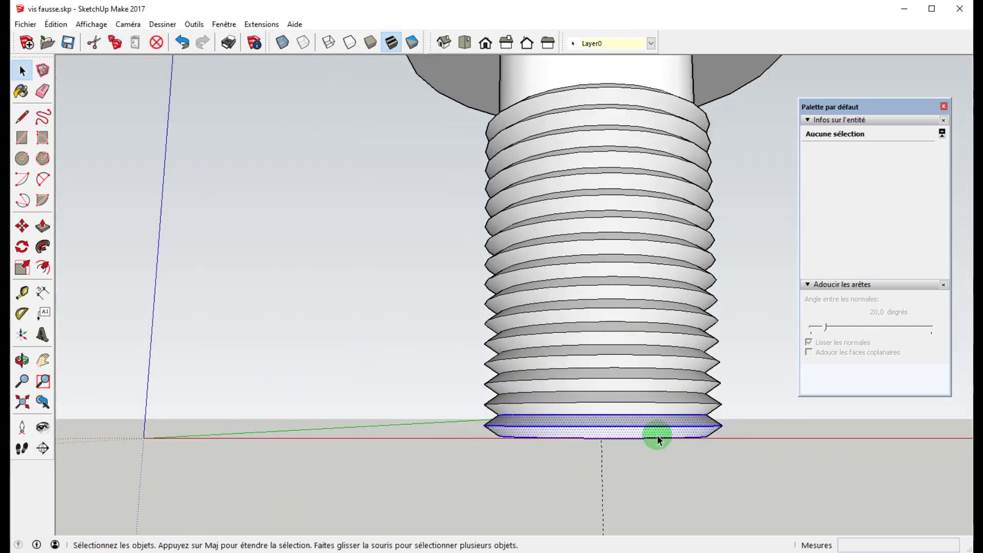
pyautogui.moveTo(690, 438); pyautogui.dragTo(630, 372, button='middle')
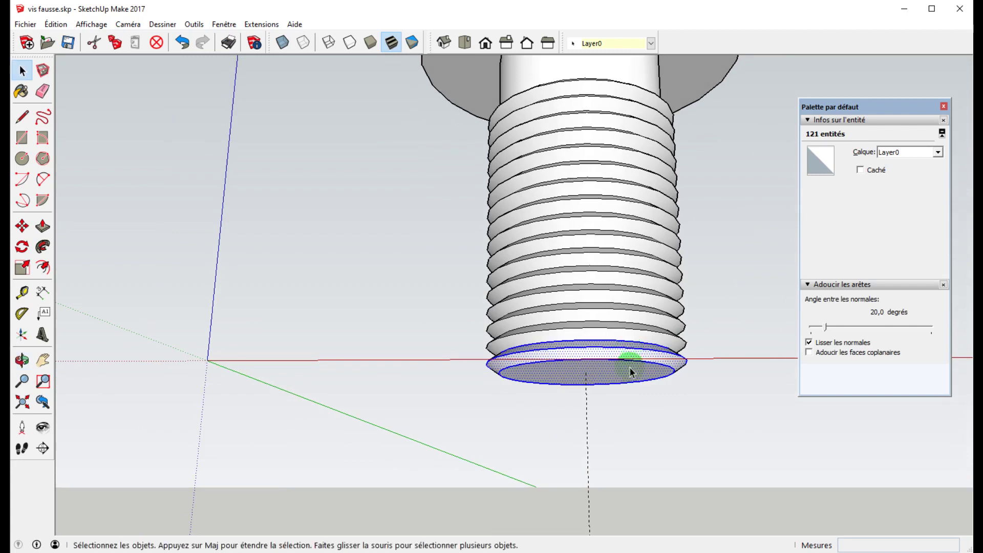
# - Delete the flat bottom face and window-select the bottom thread ring
pyautogui.click(705, 418)
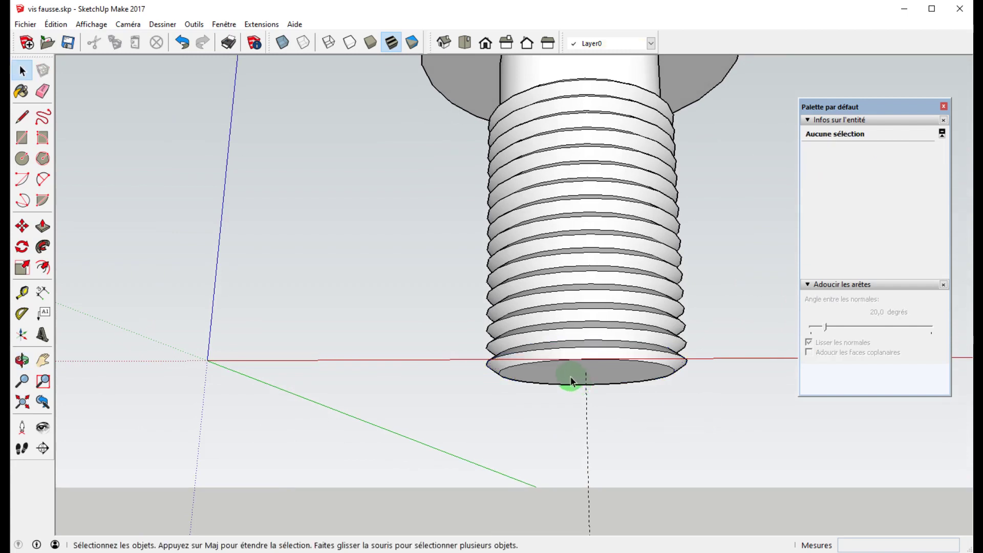
pyautogui.click(572, 380)
pyautogui.press('Delete')
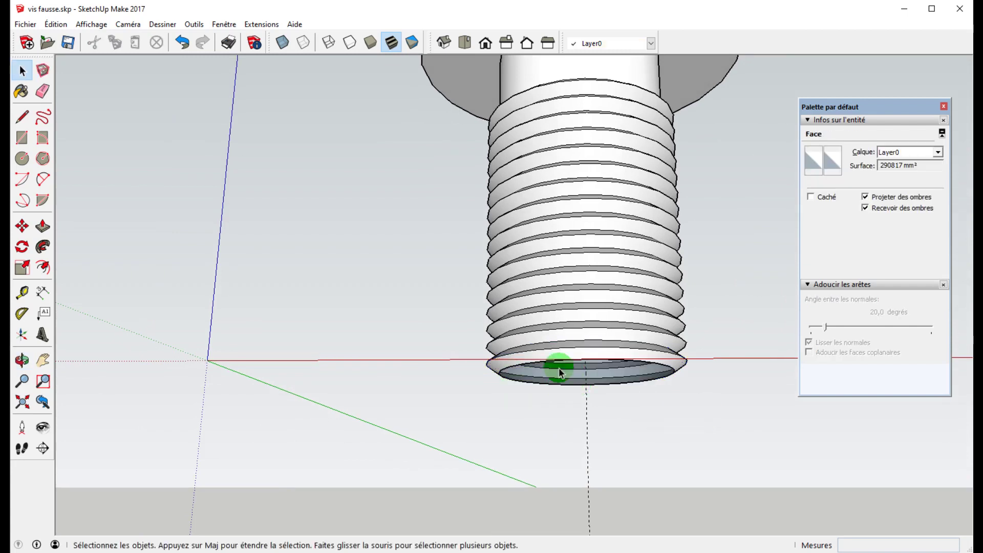
pyautogui.click(560, 378)
pyautogui.moveTo(565, 366); pyautogui.dragTo(481, 378, button='middle')
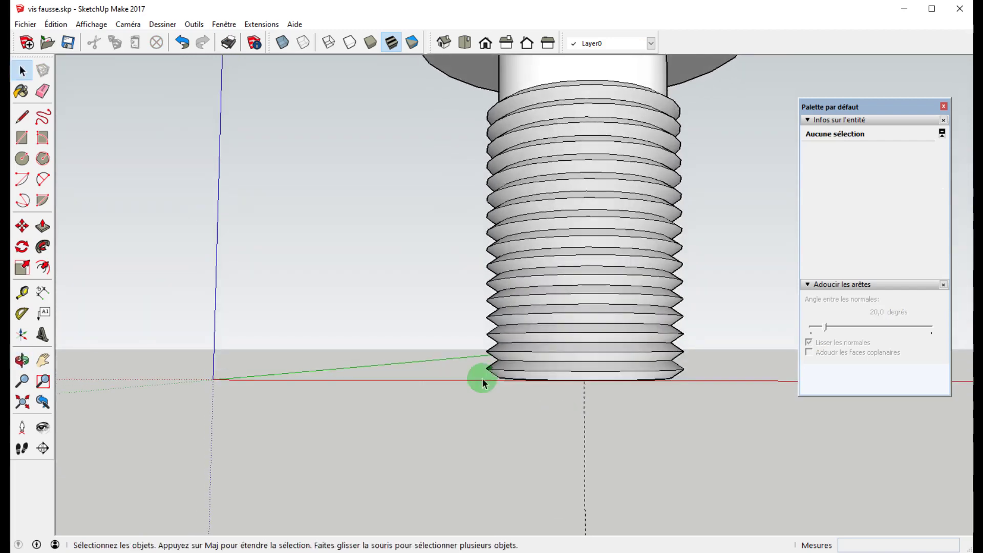
pyautogui.moveTo(504, 368); pyautogui.dragTo(686, 404)
pyautogui.moveTo(686, 404)
pyautogui.mouseDown(button='middle')
pyautogui.moveTo(669, 412)
pyautogui.moveTo(673, 353)
pyautogui.moveTo(698, 417)
pyautogui.mouseUp(button='middle')
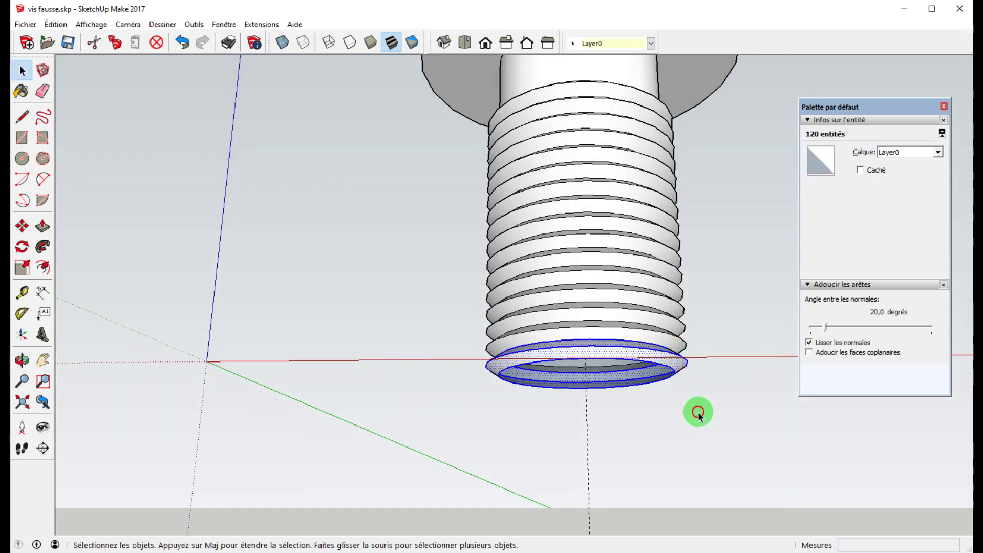
# - Copy the bottom thread ring one thread lower and array it to 12 copies
pyautogui.press('m')
pyautogui.press('ctrl')
pyautogui.click(598, 340)
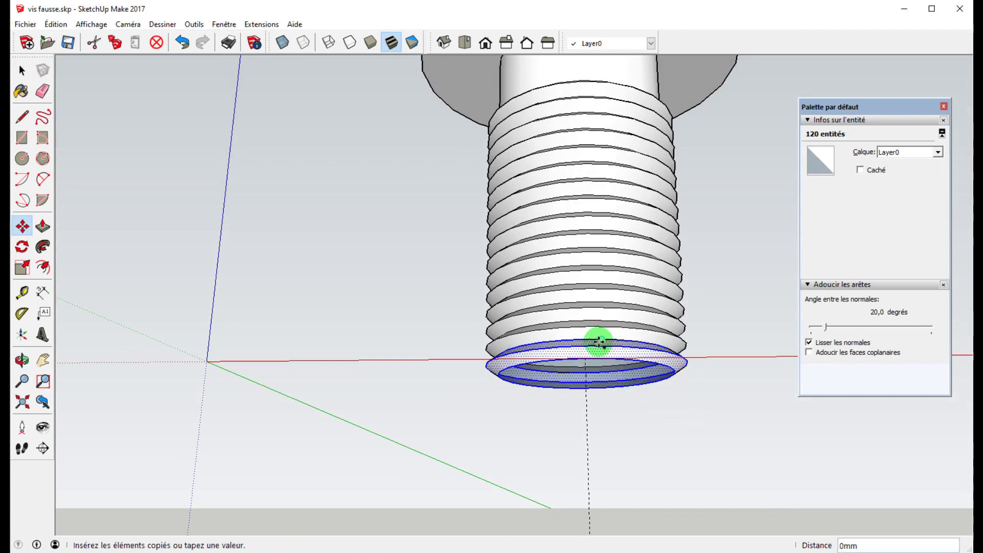
pyautogui.click(599, 362)
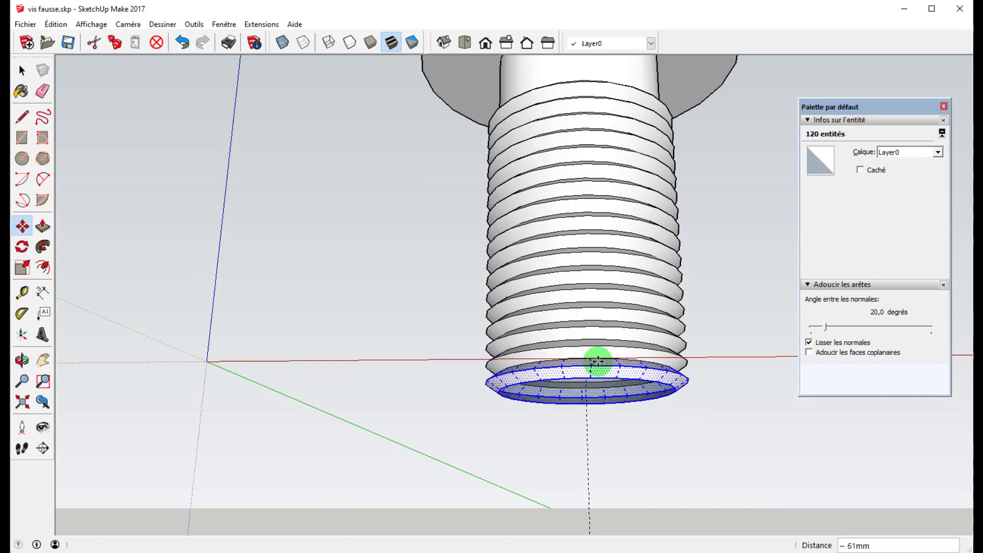
pyautogui.write('*')
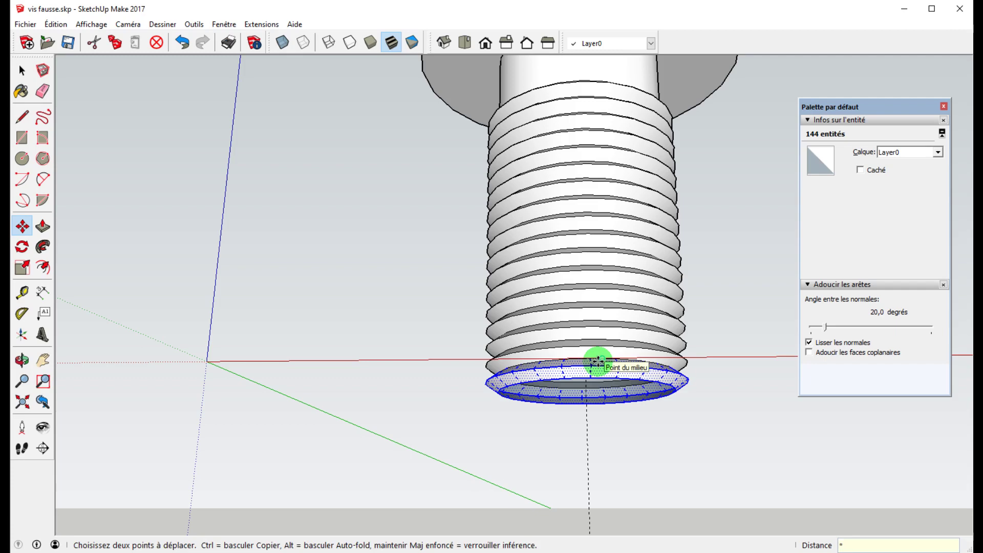
pyautogui.write('5')
pyautogui.press('Return')
pyautogui.write('*1')
pyautogui.press('Return')
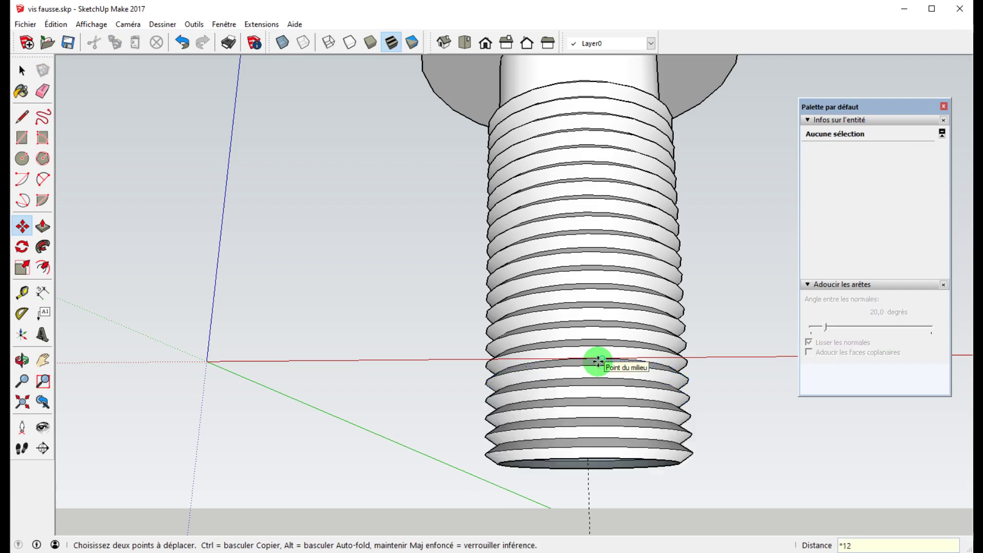
pyautogui.scroll(-3, 598, 362)
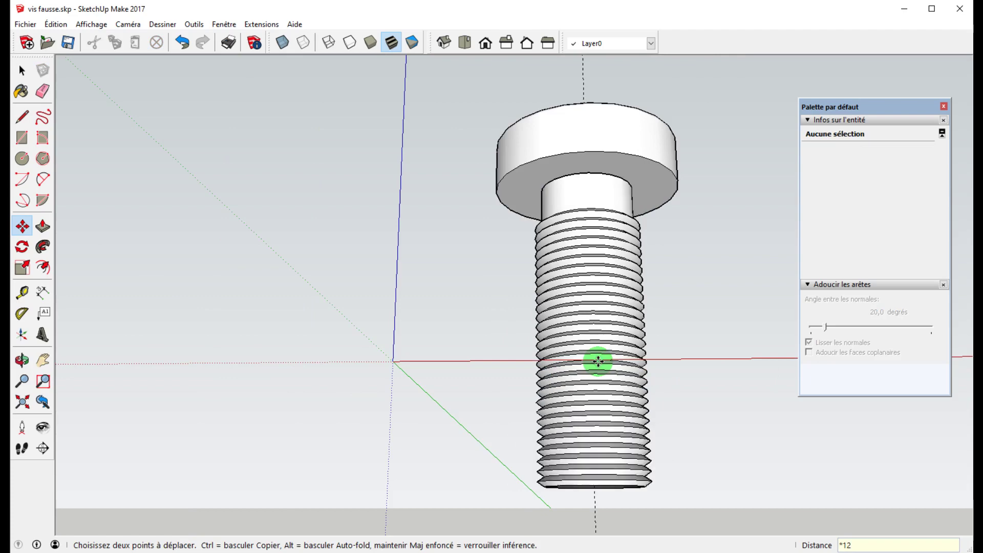
pyautogui.moveTo(472, 310); pyautogui.dragTo(474, 373, button='middle')
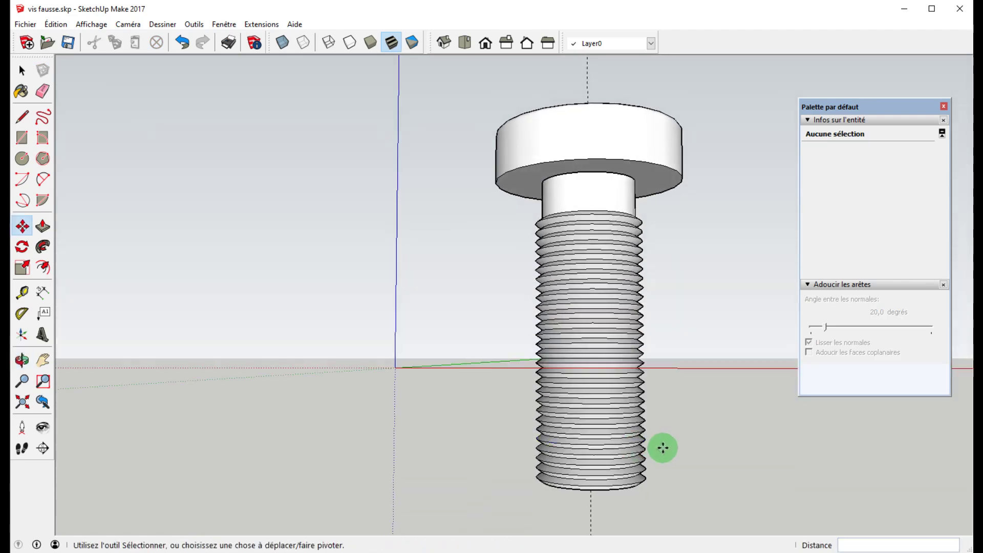
pyautogui.moveTo(662, 448); pyautogui.dragTo(658, 379, button='middle')
pyautogui.scroll(5, 660, 389)
# - Draw a line across the open bottom end to close its face
pyautogui.press('l')
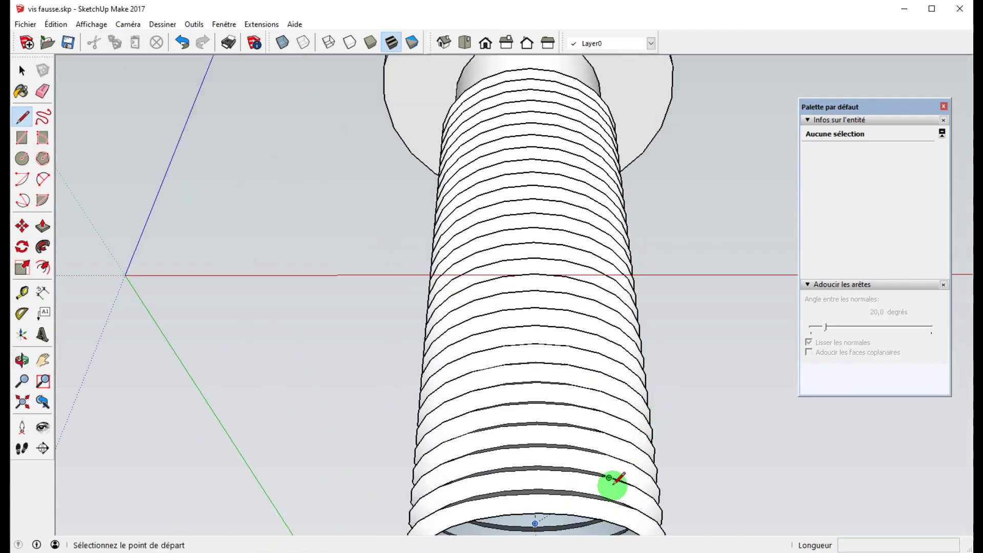
pyautogui.moveTo(611, 488); pyautogui.dragTo(603, 306, button='middle')
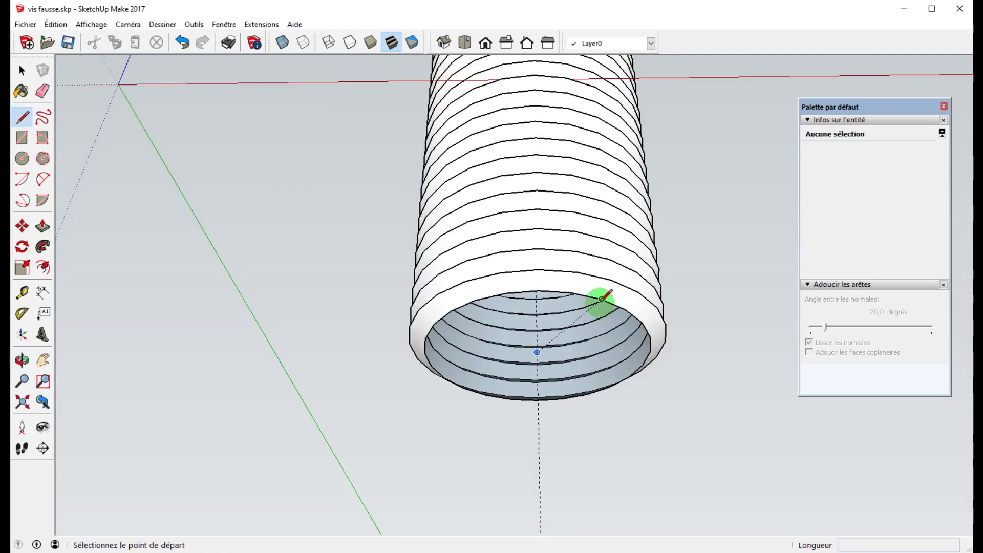
pyautogui.click(602, 299)
pyautogui.click(625, 309)
pyautogui.press('space')
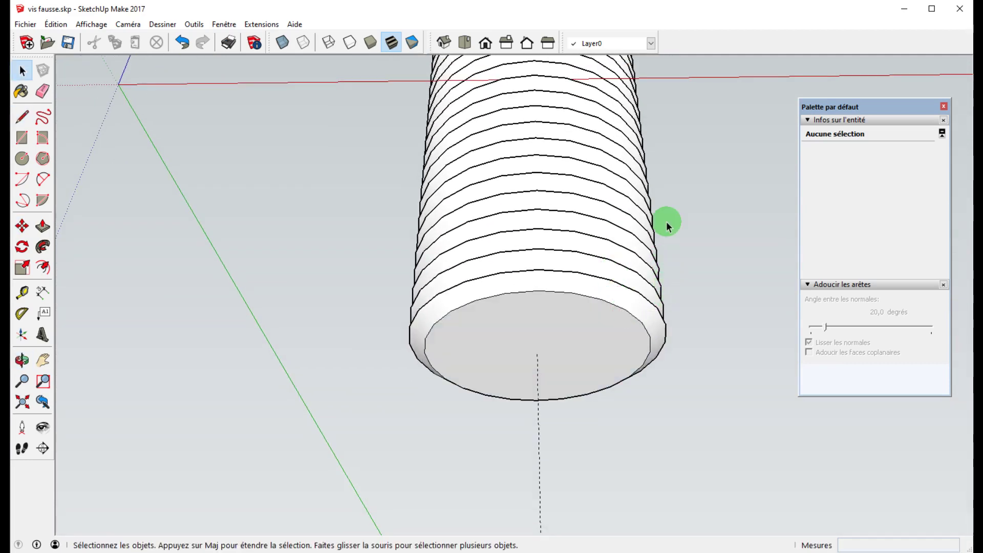
pyautogui.scroll(-3, 653, 204)
pyautogui.keyDown('shift'); pyautogui.moveTo(654, 204); pyautogui.dragTo(622, 325, button='middle'); pyautogui.keyUp('shift')
pyautogui.scroll(1, 622, 325)
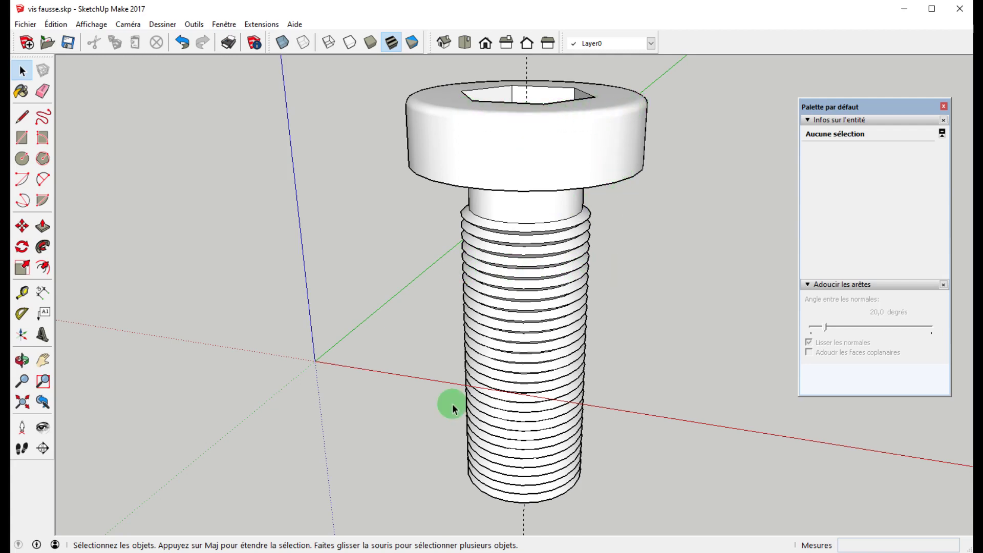
pyautogui.moveTo(452, 403); pyautogui.dragTo(428, 219, button='middle')
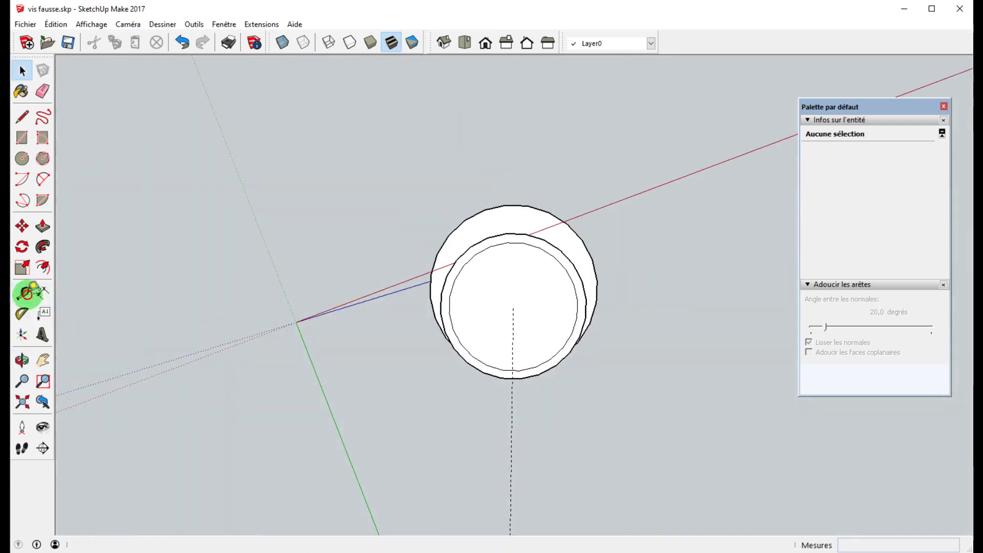
# - Tape-measure across the bottom circle, enter 6, and accept resizing the whole model
pyautogui.click(24, 293)
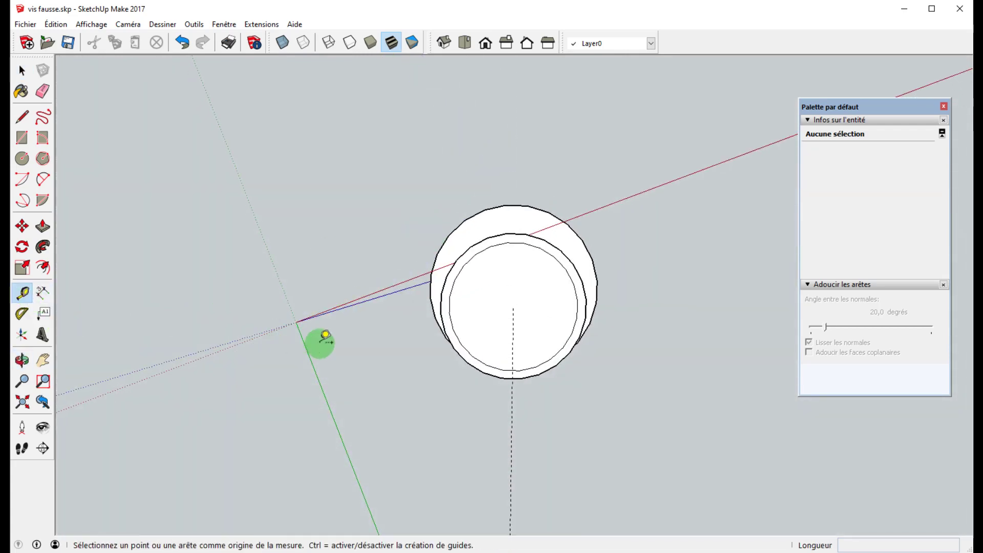
pyautogui.click(445, 332)
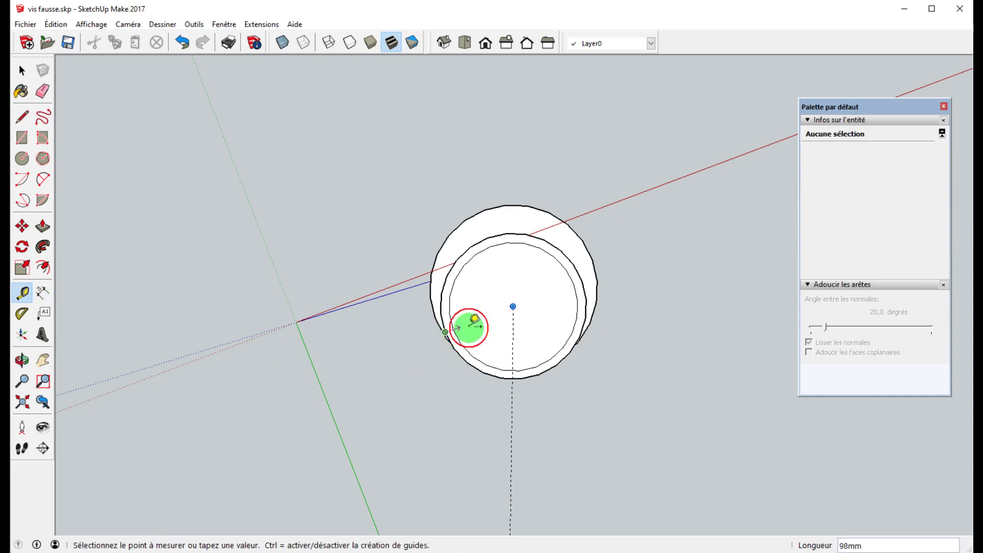
pyautogui.click(588, 276)
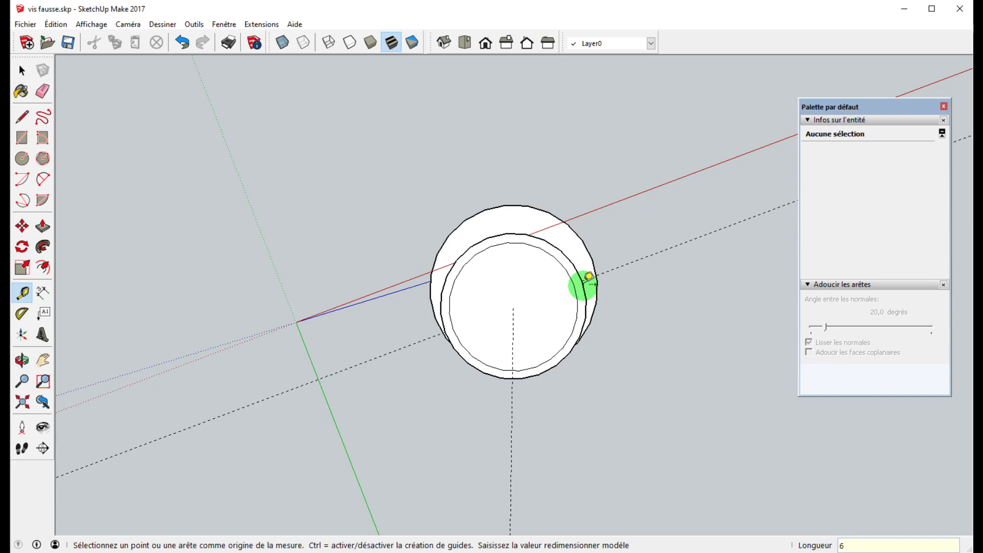
pyautogui.press('Return')
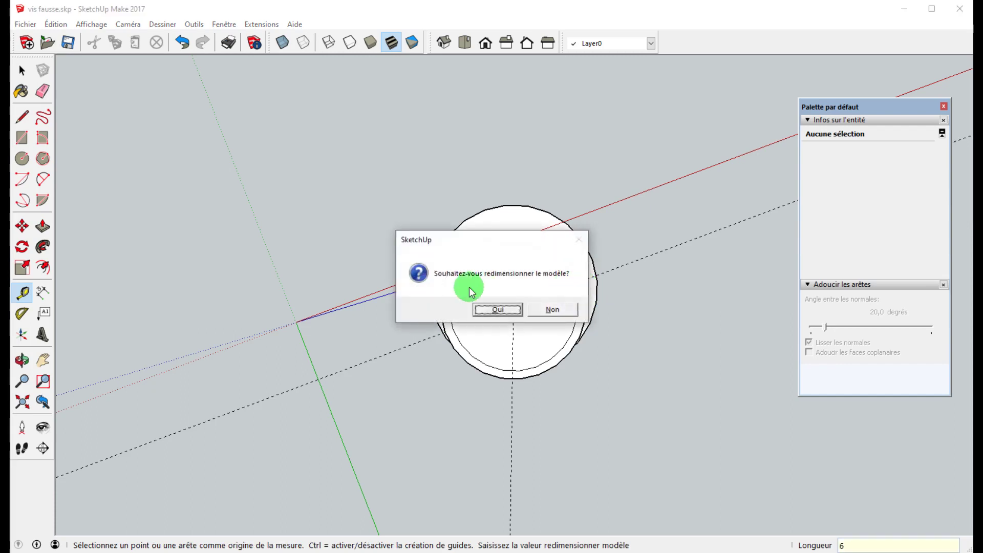
pyautogui.click(498, 310)
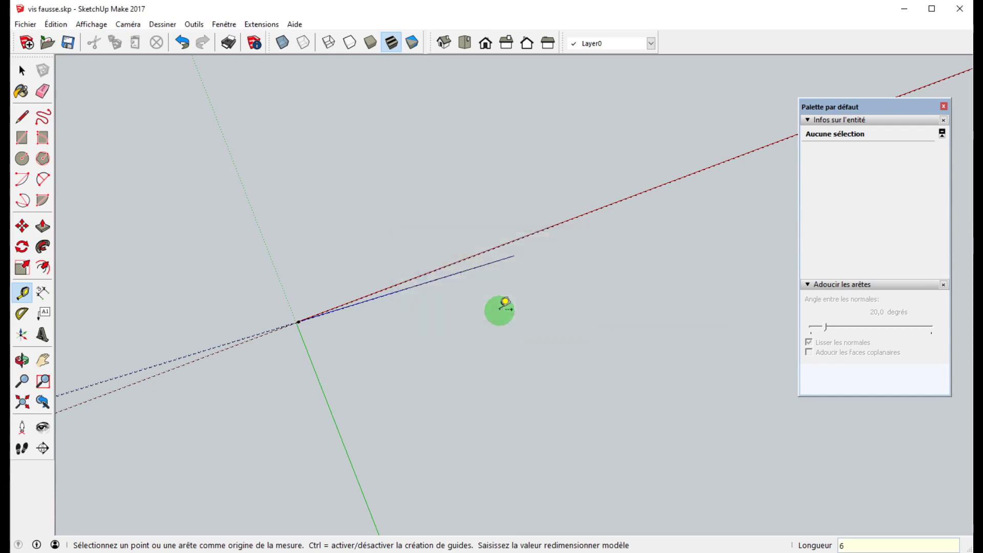
# - Zoom to extents and re-measure the bottom to confirm it is 6 mm
pyautogui.moveTo(368, 281); pyautogui.dragTo(292, 220, button='middle')
pyautogui.scroll(2, 291, 220)
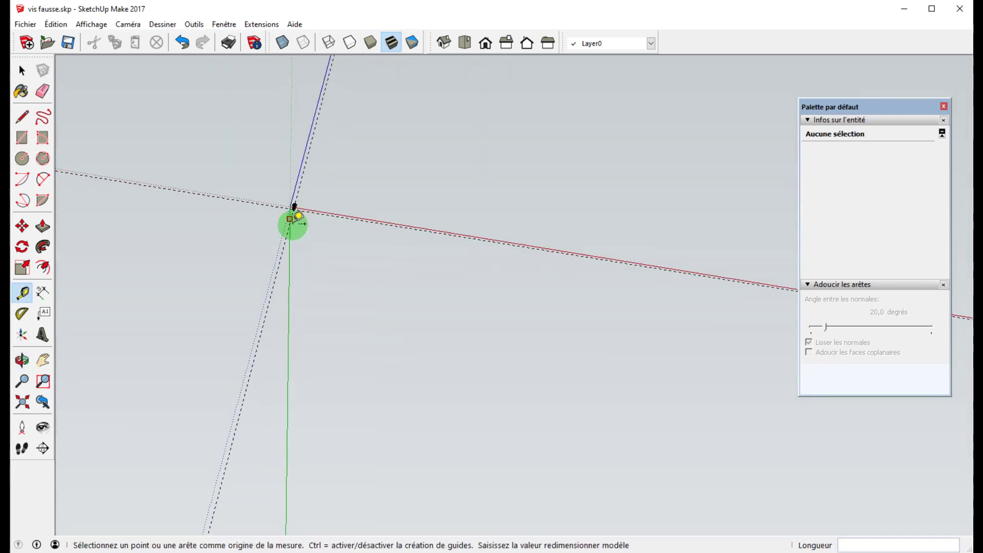
pyautogui.click(22, 404)
pyautogui.moveTo(500, 256); pyautogui.dragTo(493, 193, button='middle')
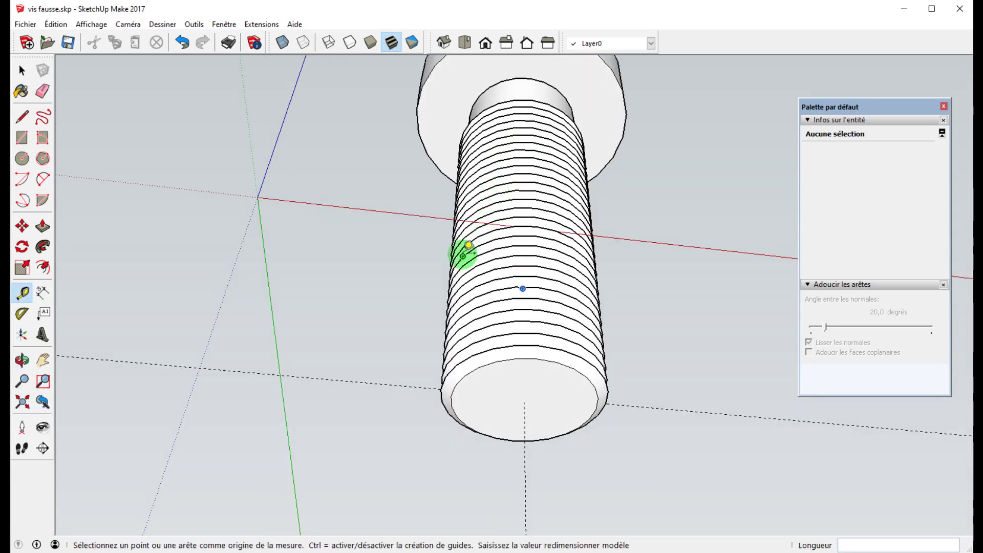
pyautogui.moveTo(463, 253); pyautogui.dragTo(454, 417, button='middle')
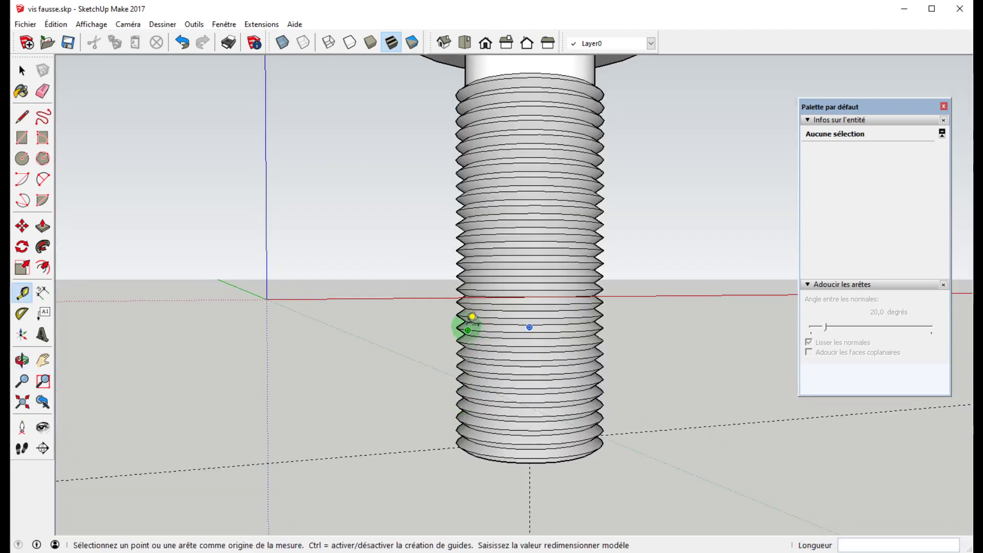
pyautogui.moveTo(467, 327); pyautogui.dragTo(454, 297, button='middle')
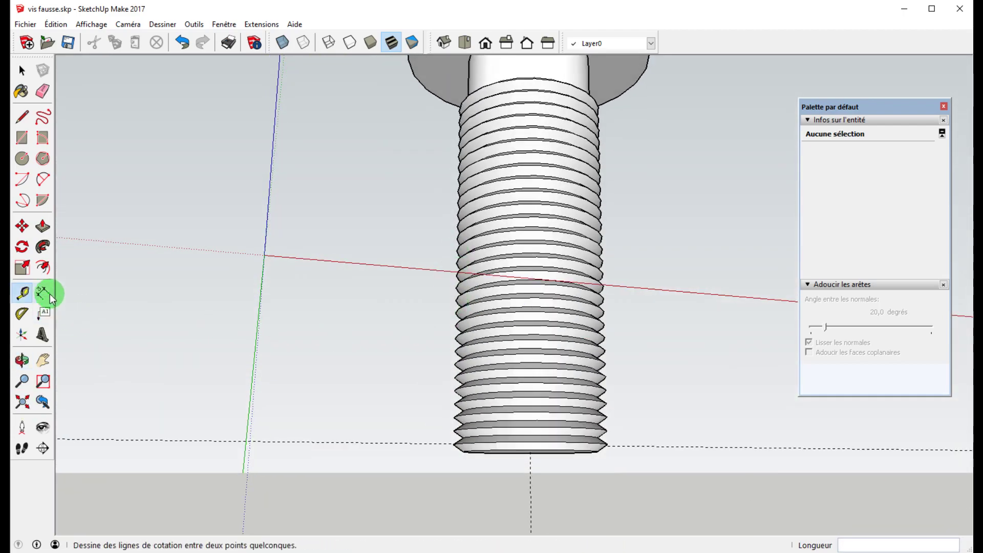
pyautogui.moveTo(504, 450); pyautogui.dragTo(455, 393, button='middle')
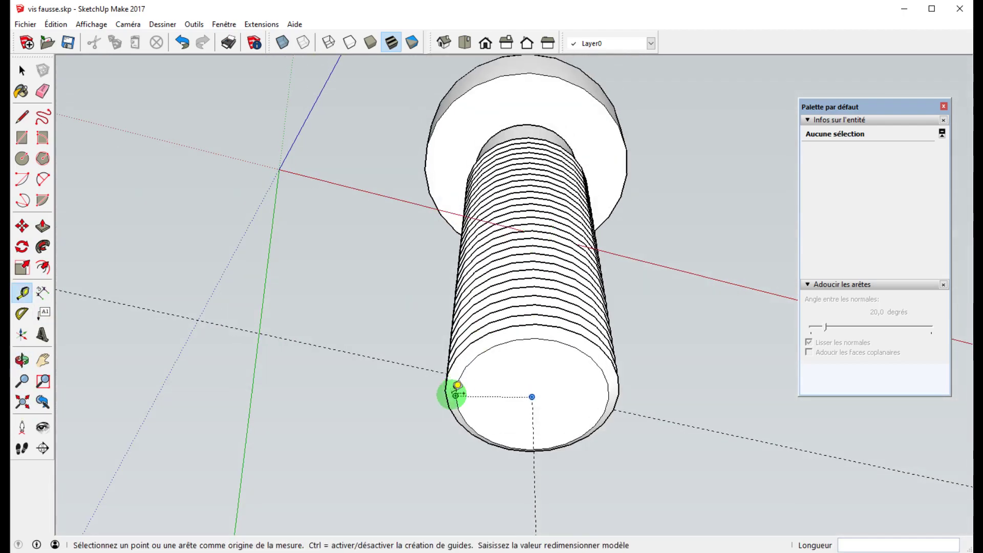
pyautogui.click(448, 373)
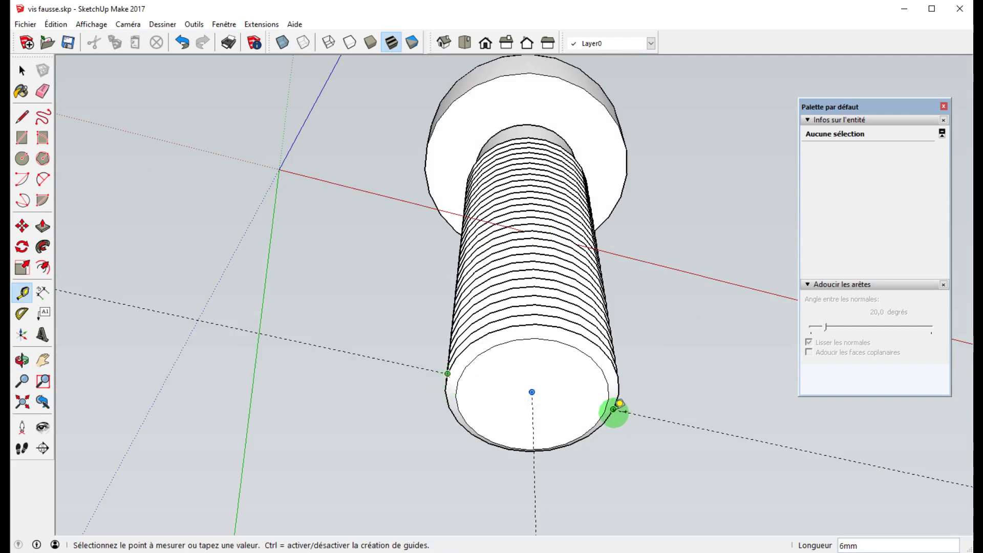
pyautogui.click(619, 403)
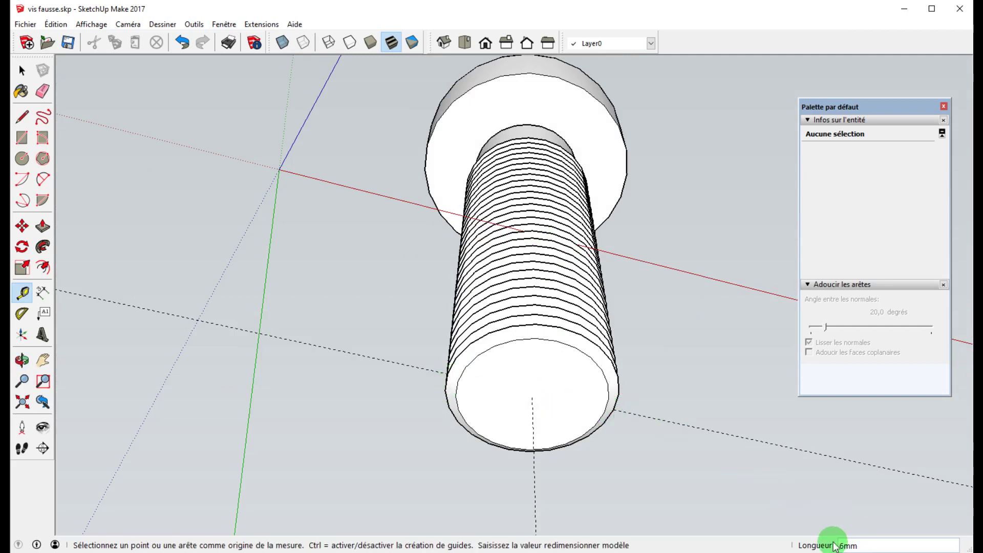
pyautogui.moveTo(542, 261)
pyautogui.mouseDown(button='middle')
pyautogui.moveTo(528, 333)
pyautogui.moveTo(544, 244)
pyautogui.mouseUp(button='middle')
pyautogui.scroll(-3, 544, 244)
pyautogui.moveTo(592, 270); pyautogui.dragTo(568, 332, button='middle')
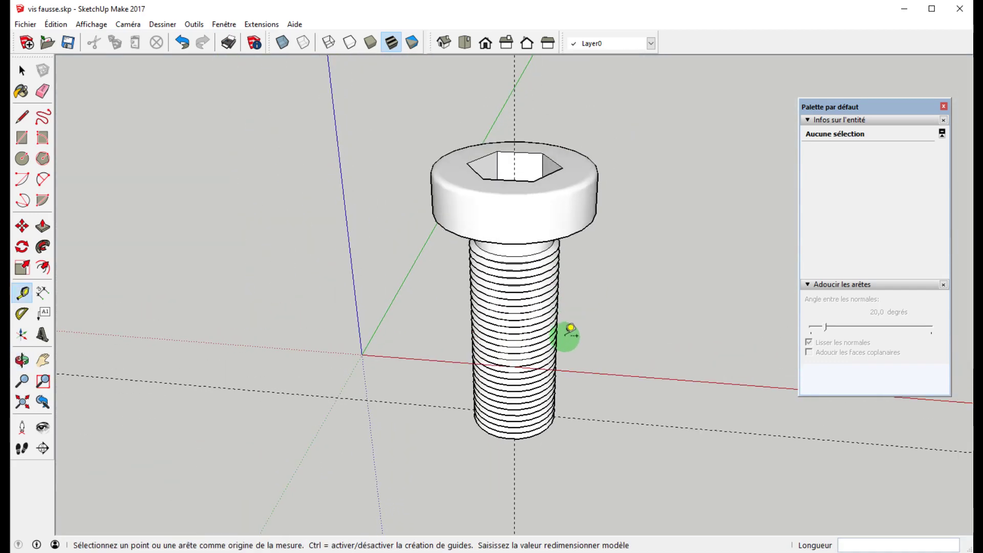
# - Delete all construction guides with Édition > Supprimer les guides
pyautogui.press('space')
pyautogui.click(55, 24)
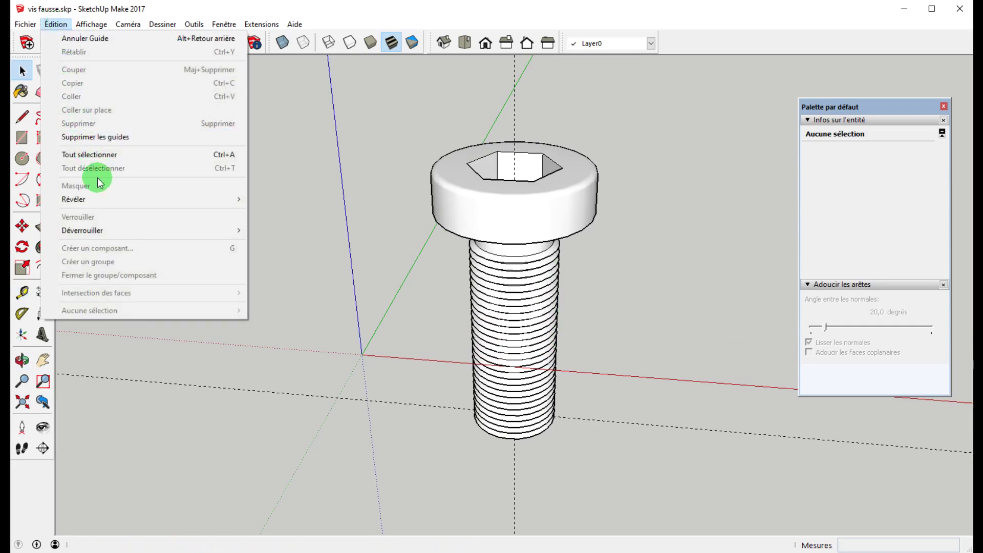
pyautogui.click(120, 137)
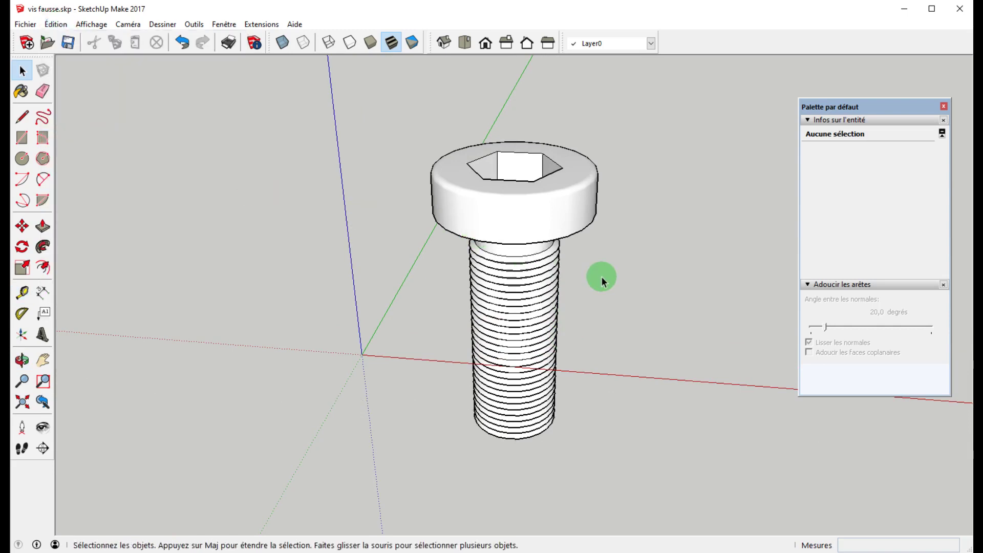